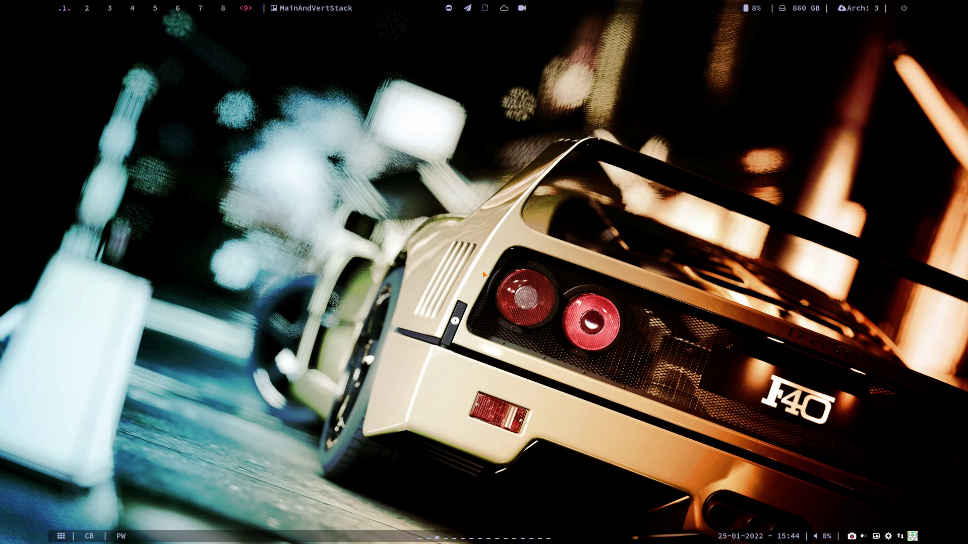
# Open the Display settings, try swapping and stacking the two BenQ monitors in the preview, and close without applying.
pyautogui.hotkey('ctrl', 'alt', 'm')
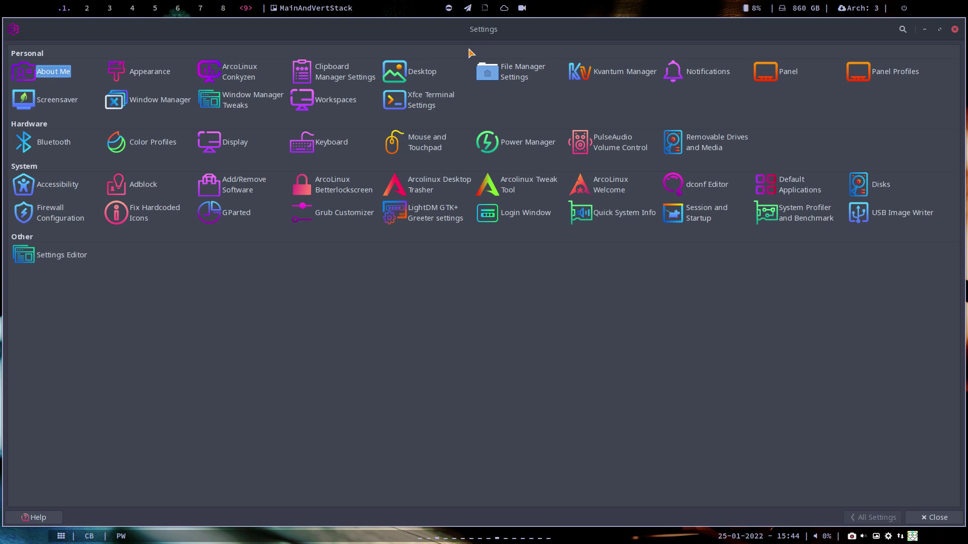
pyautogui.click(236, 146)
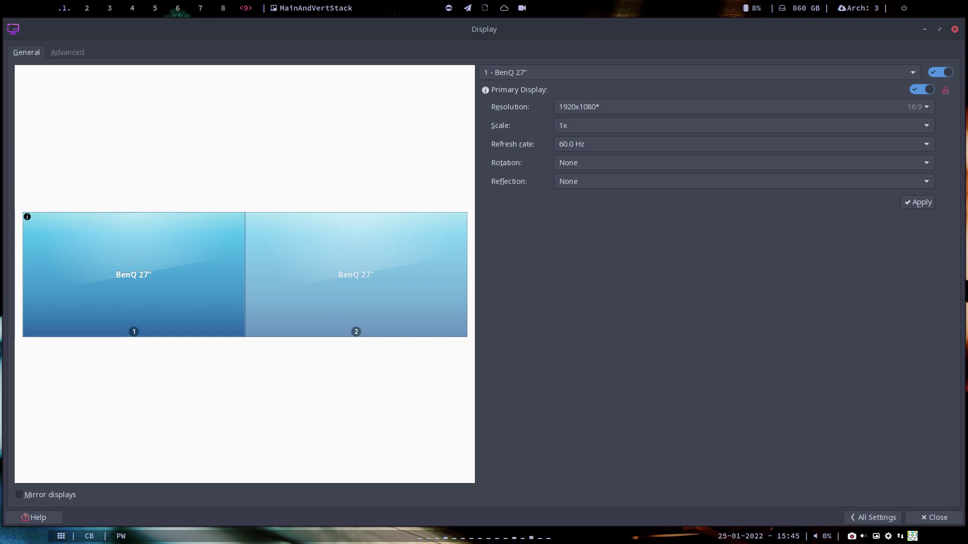
pyautogui.moveTo(302, 274); pyautogui.dragTo(87, 242)
pyautogui.moveTo(137, 341); pyautogui.dragTo(566, 229)
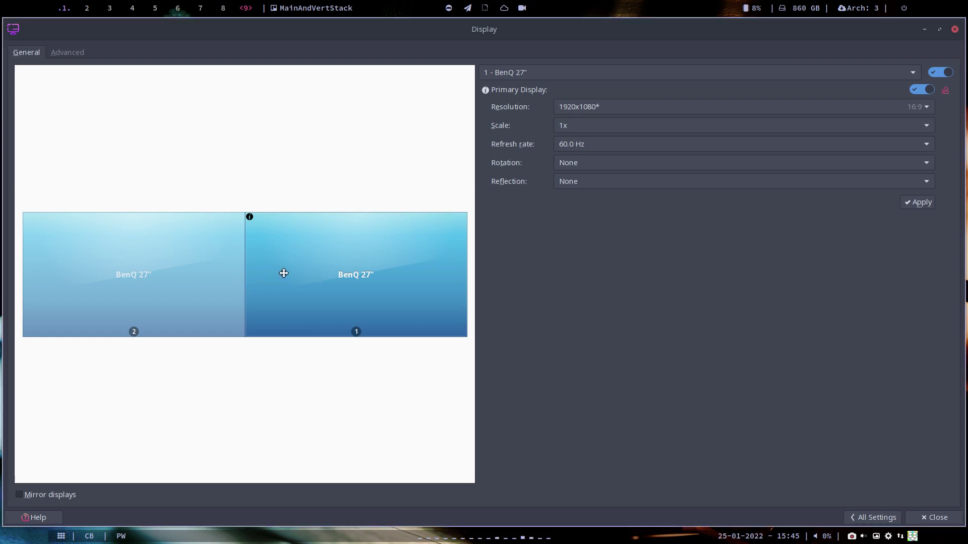
pyautogui.moveTo(176, 266); pyautogui.dragTo(54, 243)
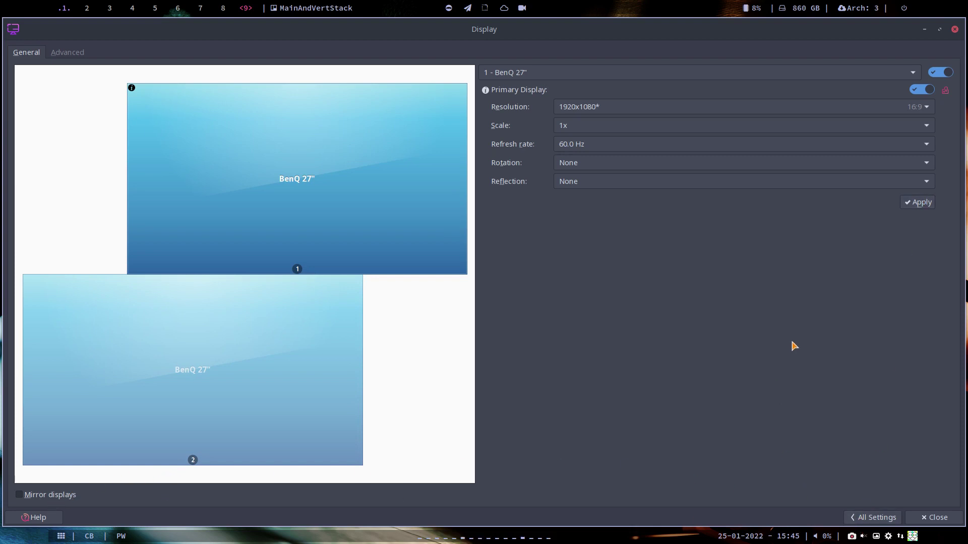
pyautogui.click(954, 29)
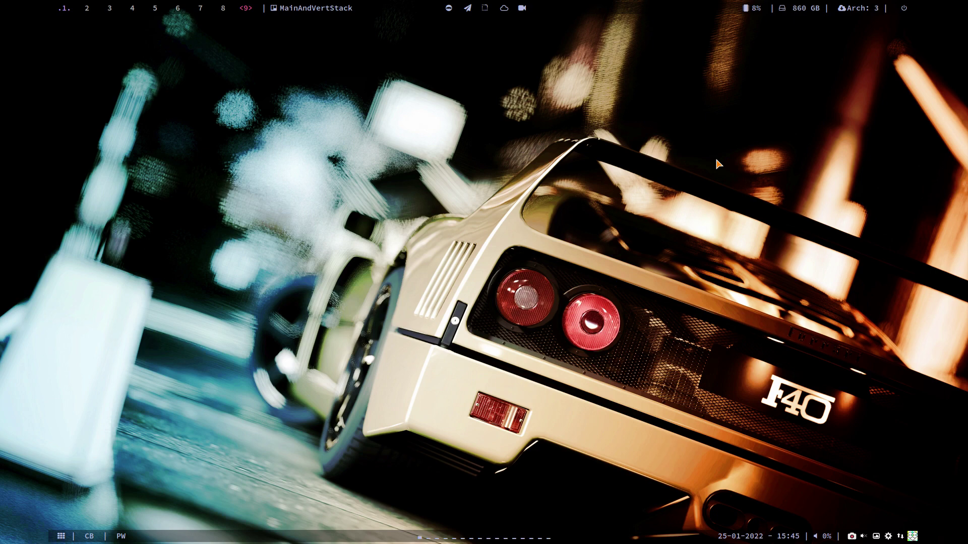
# List the installed desktop sessions with the xd command in a new terminal, and close the terminal.
pyautogui.press('super+Return')
pyautogui.write('xd')
pyautogui.press('Return')
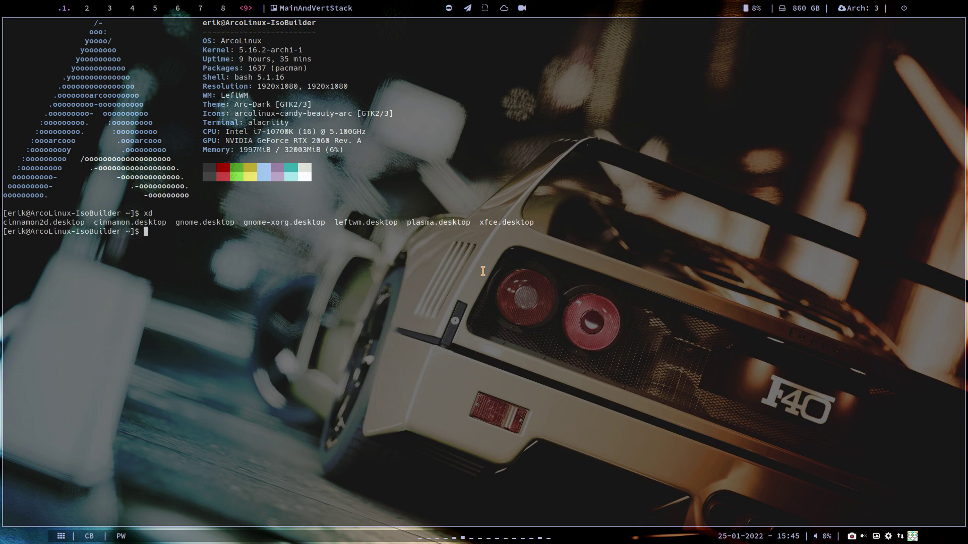
pyautogui.press('super+q')
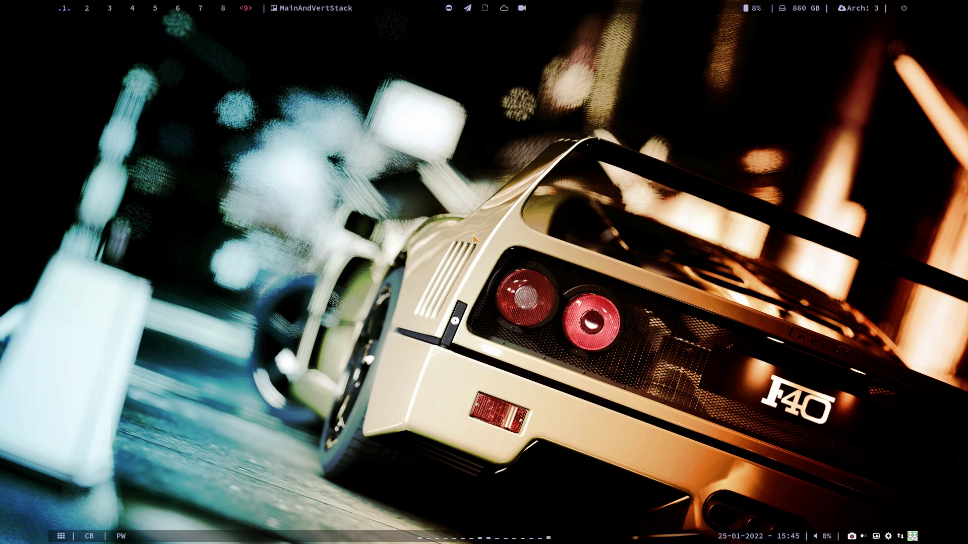
# Launch arandr from a new terminal and swap the monitors so DP-0 sits to the left of HDMI-0.
pyautogui.press('super+Return')
pyautogui.write('arandr')
pyautogui.press('Return')
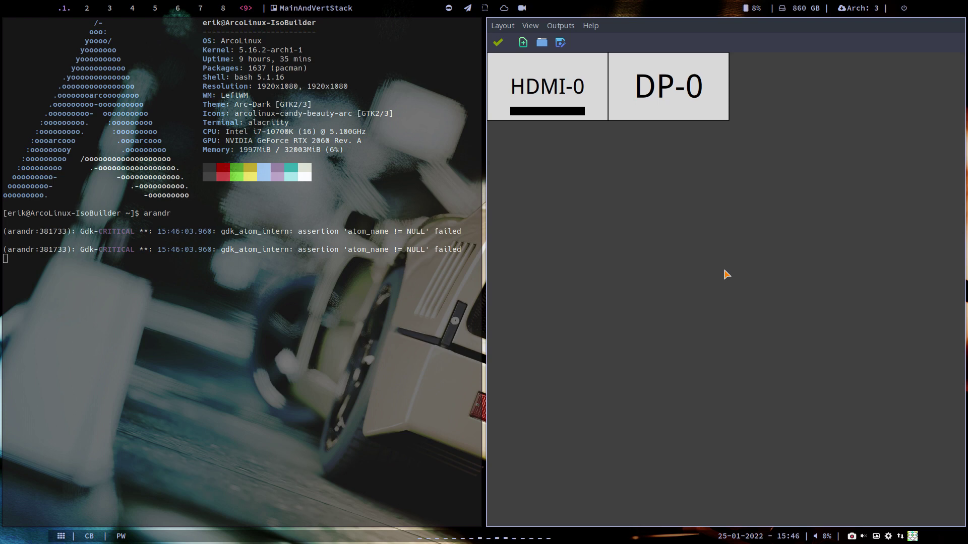
pyautogui.moveTo(561, 83); pyautogui.dragTo(801, 80)
pyautogui.moveTo(706, 94); pyautogui.dragTo(577, 93)
pyautogui.moveTo(786, 88); pyautogui.dragTo(572, 93)
pyautogui.moveTo(770, 97); pyautogui.dragTo(668, 97)
pyautogui.moveTo(598, 99)
pyautogui.mouseDown()
pyautogui.moveTo(574, 99)
pyautogui.moveTo(597, 96)
pyautogui.moveTo(583, 96)
pyautogui.mouseUp()
pyautogui.moveTo(651, 91); pyautogui.dragTo(630, 89)
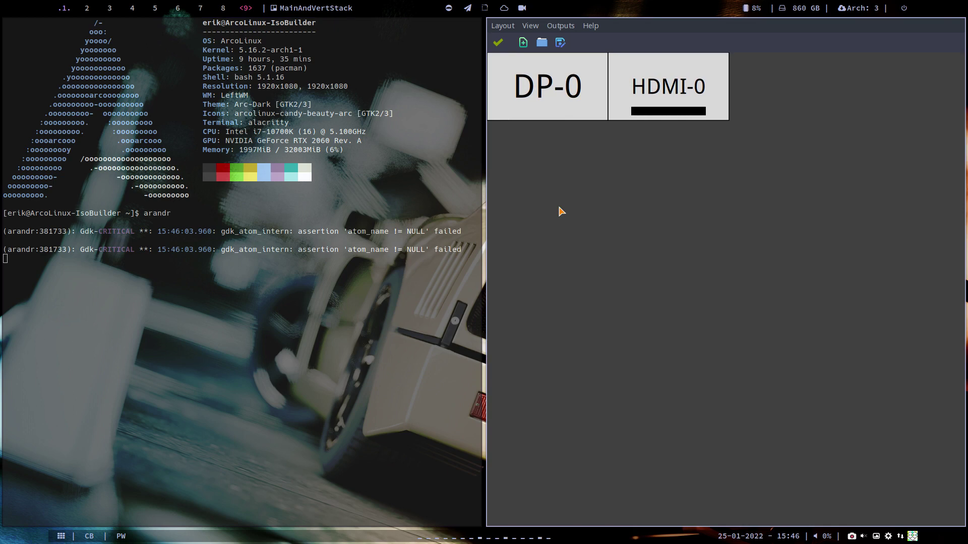
# Check the Save As dialog for the screen layout, cancel it, and close the layout editor.
pyautogui.click(508, 30)
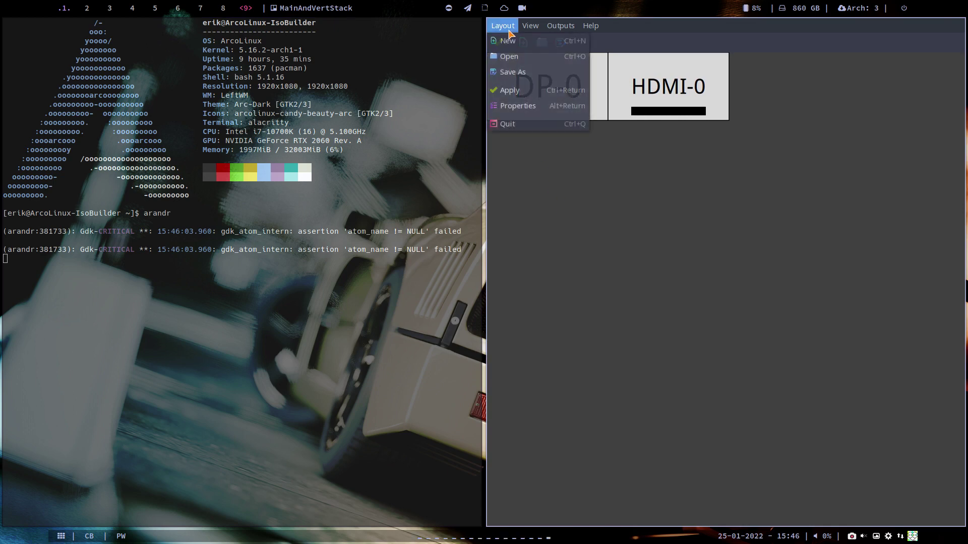
pyautogui.click(512, 74)
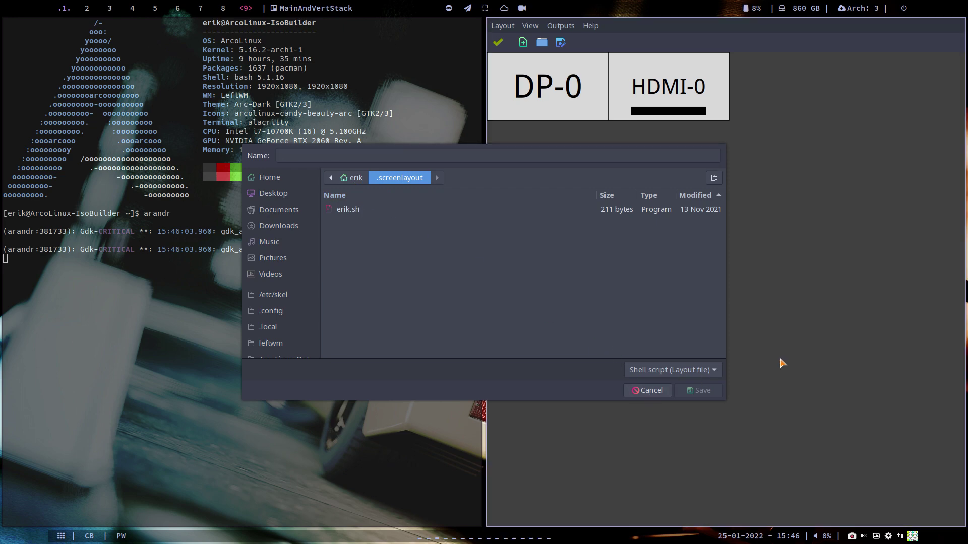
pyautogui.click(651, 391)
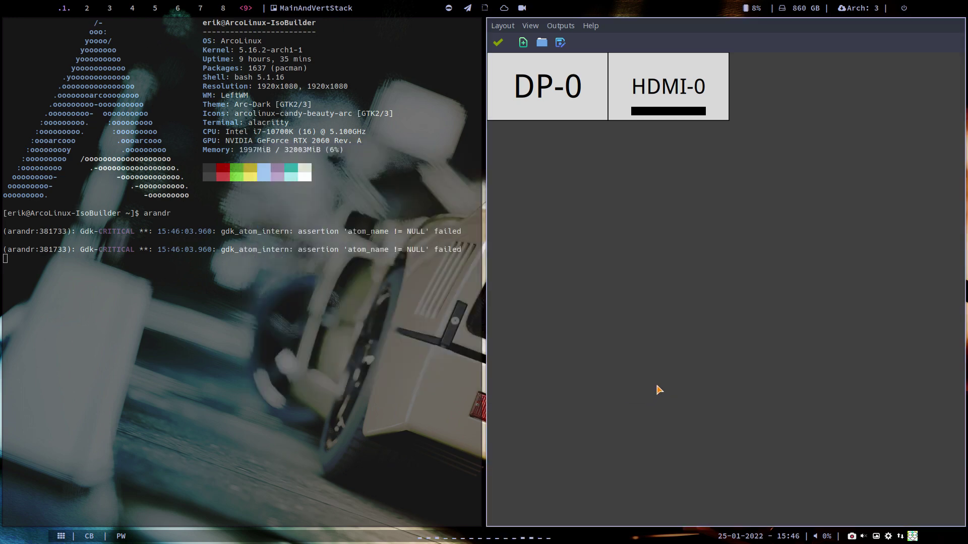
pyautogui.press('super+q')
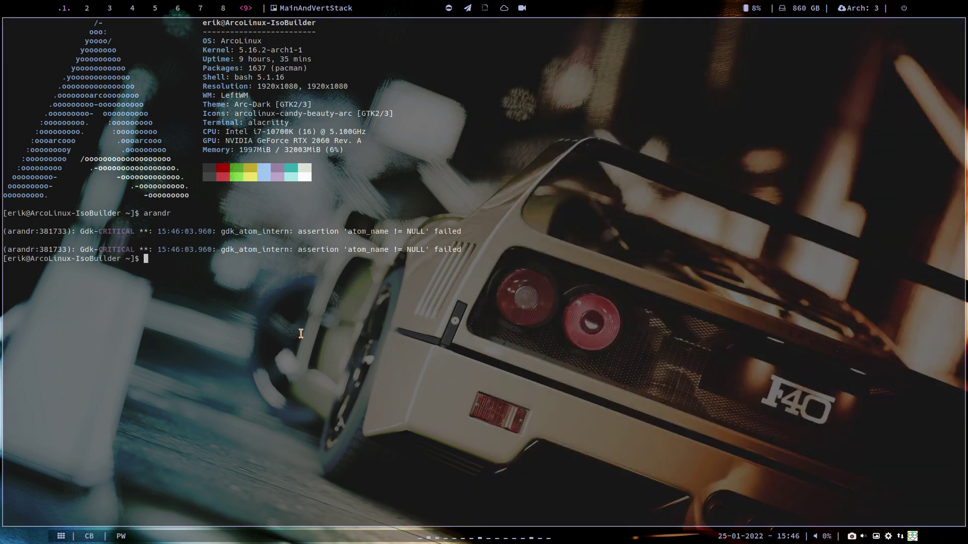
# Show hidden files in the home folder, open the shell script in .screenlayout in the text editor, and close the old terminal.
pyautogui.press('super+shift+Return')
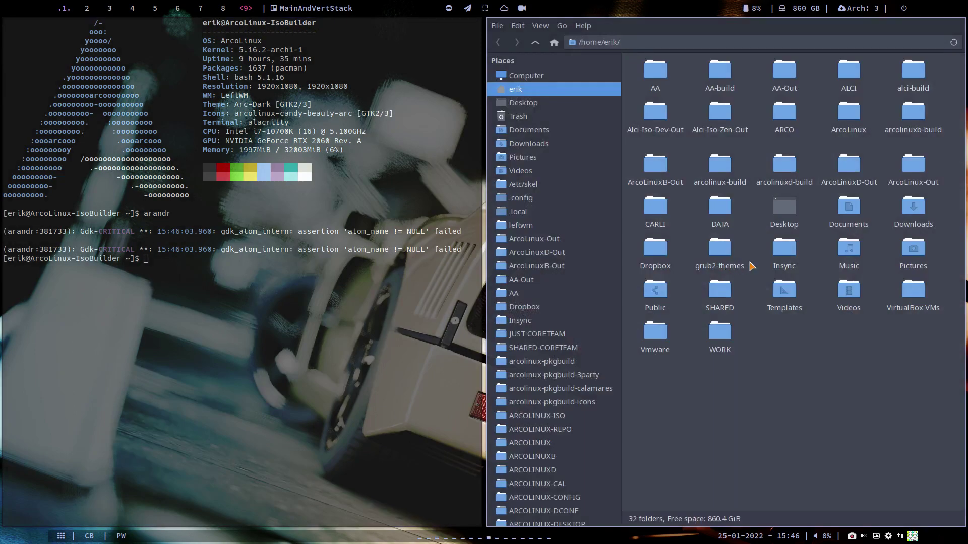
pyautogui.hotkey('ctrl', 'h')
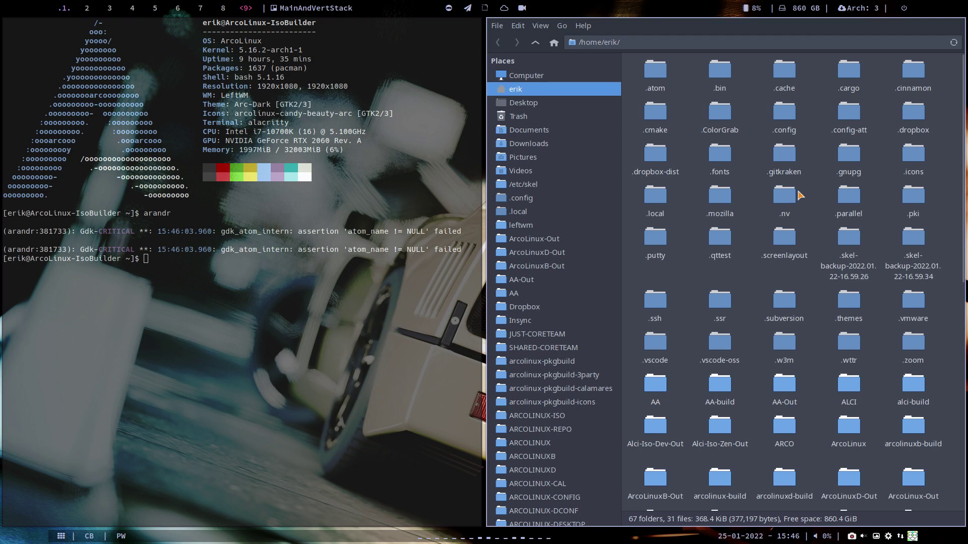
pyautogui.doubleClick(787, 236)
pyautogui.click(644, 81)
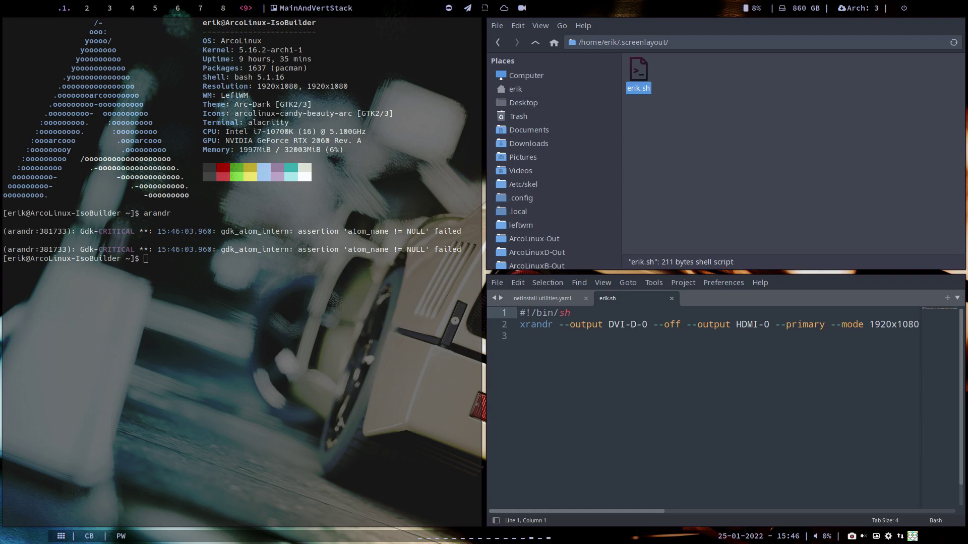
pyautogui.press('super+q')
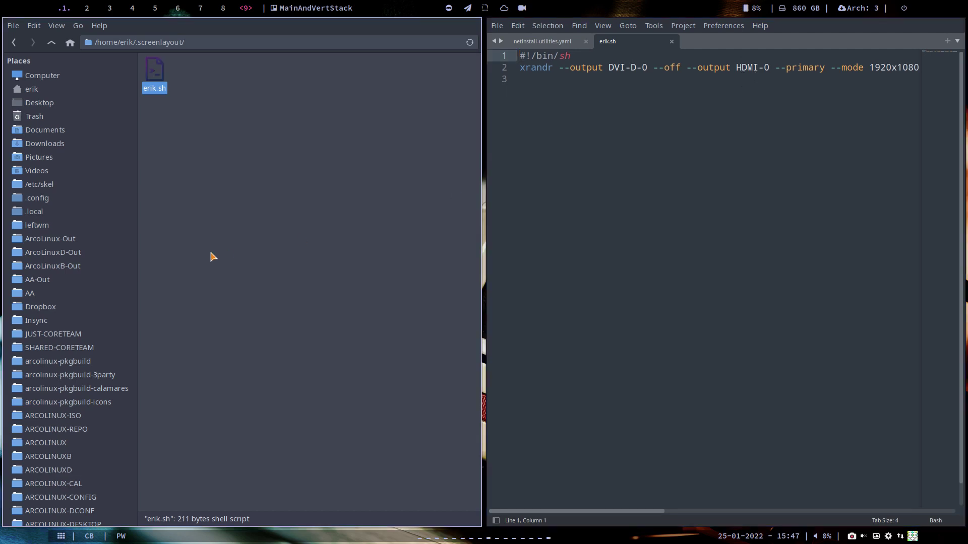
# Launch arandr from the run launcher, examine the orientation options of HDMI-0 and DP-0, and close it.
pyautogui.press('super+shift+Return')
pyautogui.write('arn')
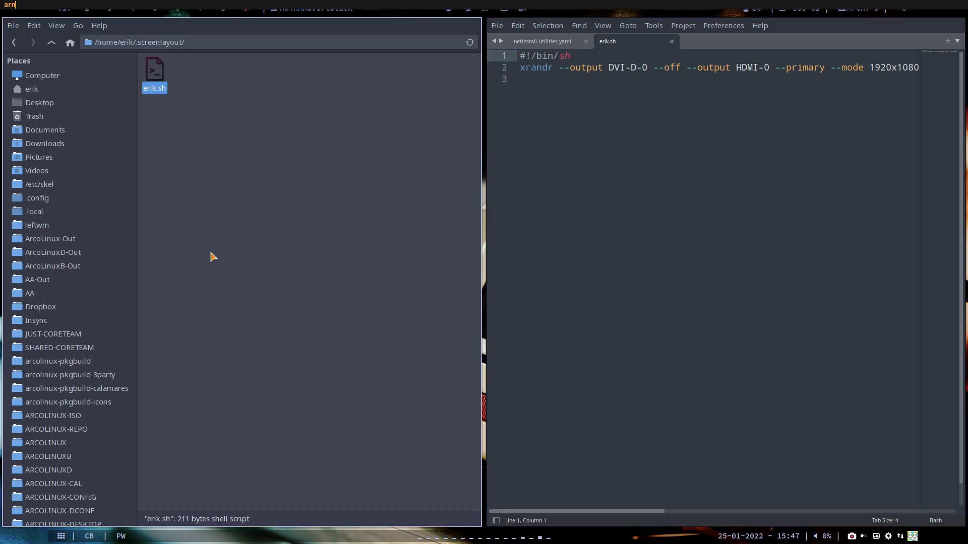
pyautogui.press('BackSpace')
pyautogui.press('Right')
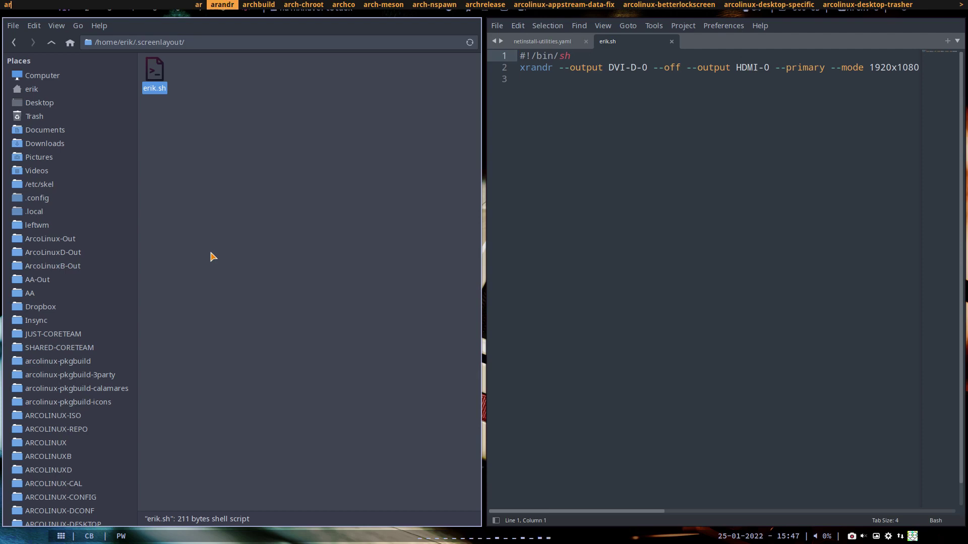
pyautogui.press('Return')
pyautogui.click(561, 282)
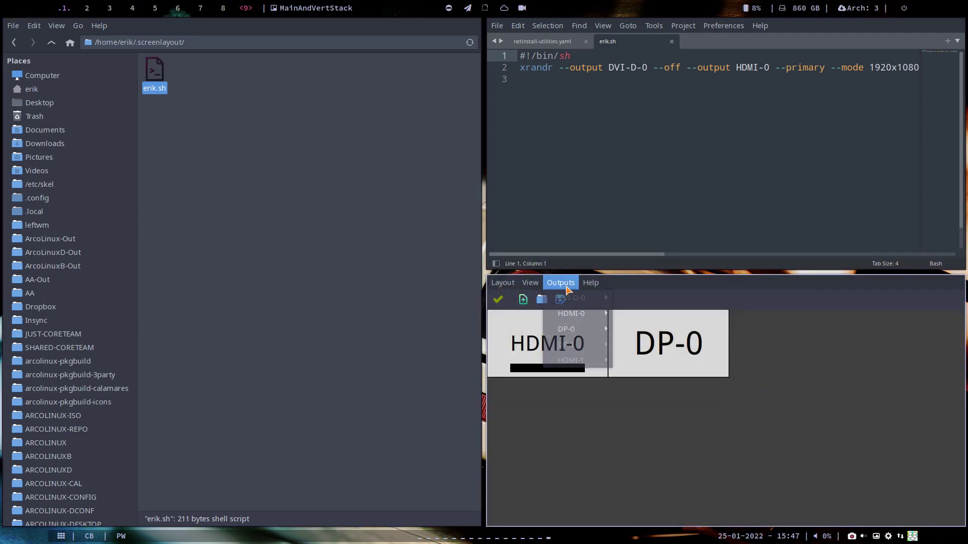
pyautogui.moveTo(590, 315)
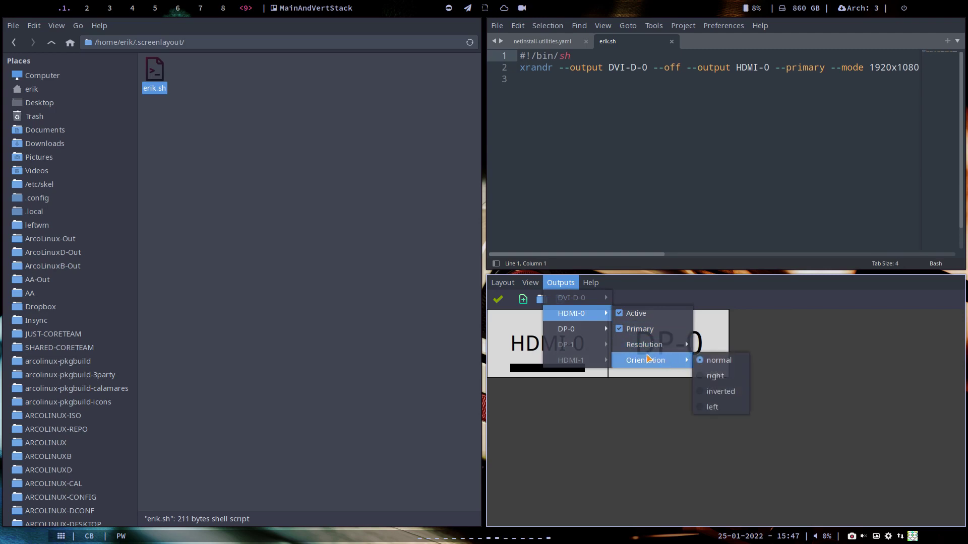
pyautogui.moveTo(577, 330)
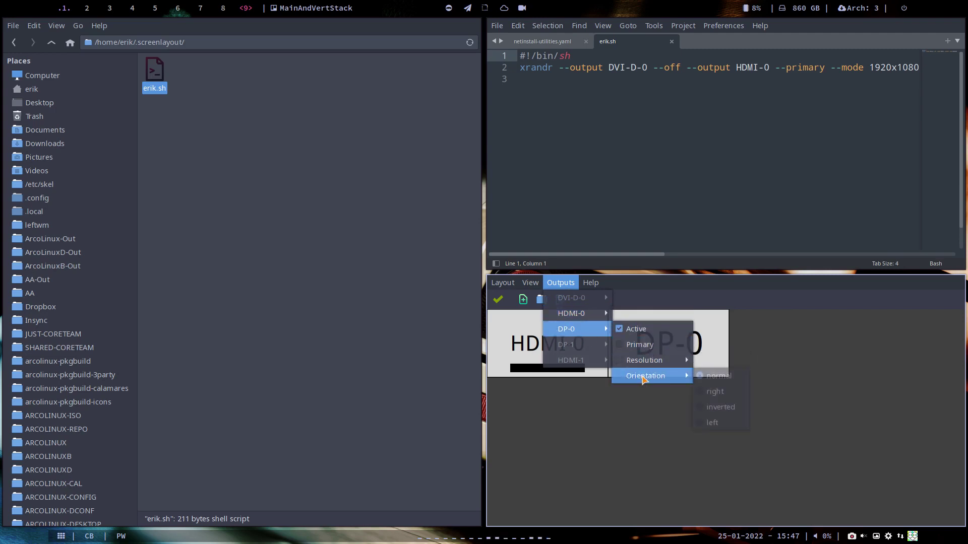
pyautogui.click(663, 209)
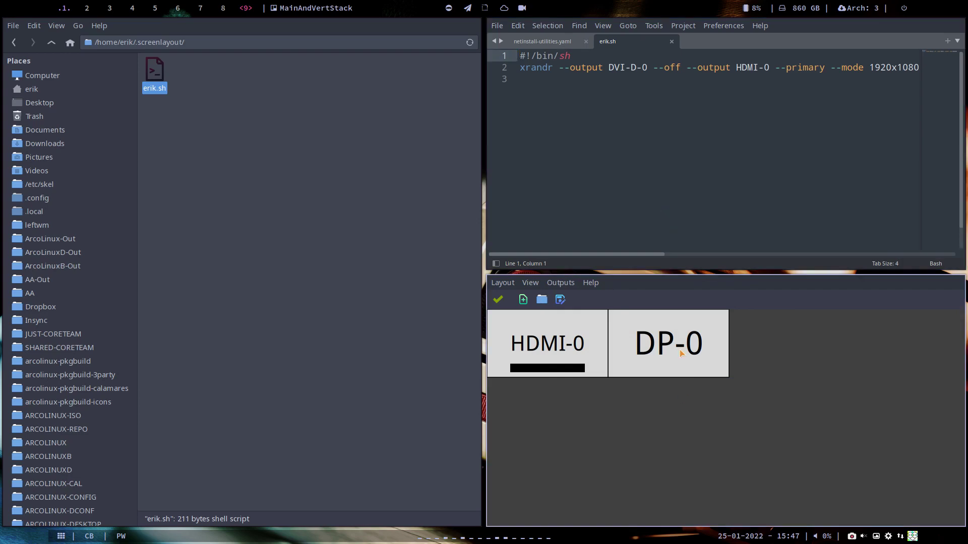
pyautogui.press('super+q')
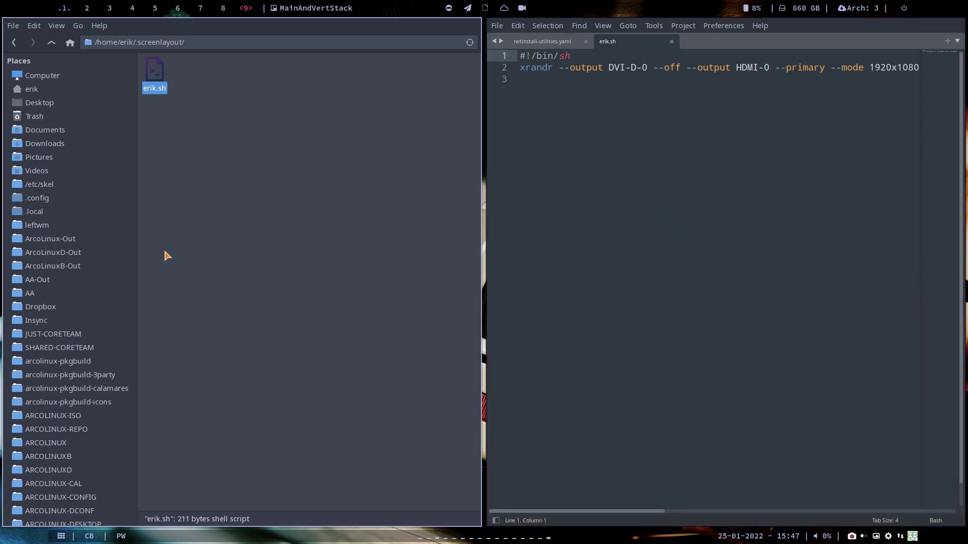
# Open the xrandr manual page full screen in a new terminal, read through its options and examples, and quit it.
pyautogui.press('super+Return')
pyautogui.write('la')
pyautogui.press('BackSpace')
pyautogui.press('BackSpace')
pyautogui.write('man xrandr')
pyautogui.press('Return')
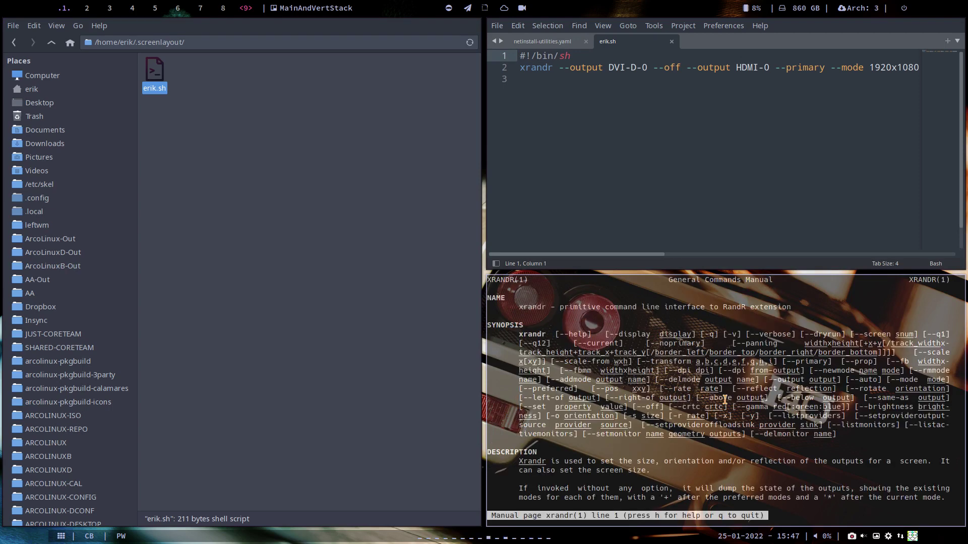
pyautogui.press('super+f')
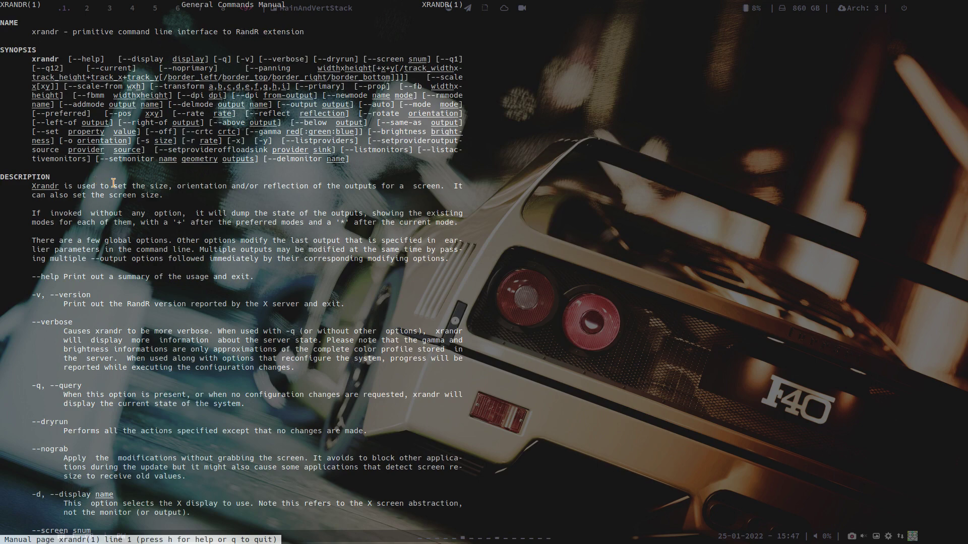
pyautogui.scroll(-4, 267, 188)
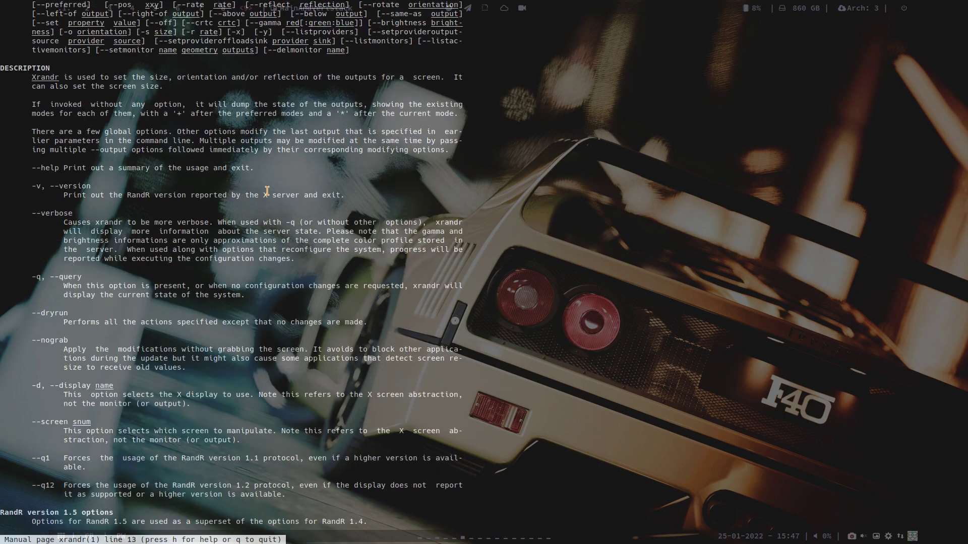
pyautogui.scroll(-5, 166, 219)
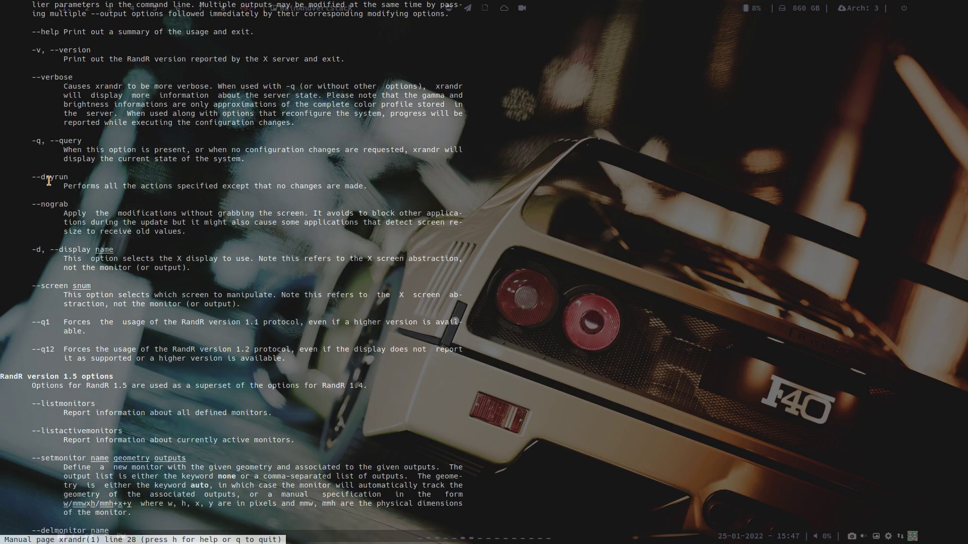
pyautogui.scroll(-8, 52, 244)
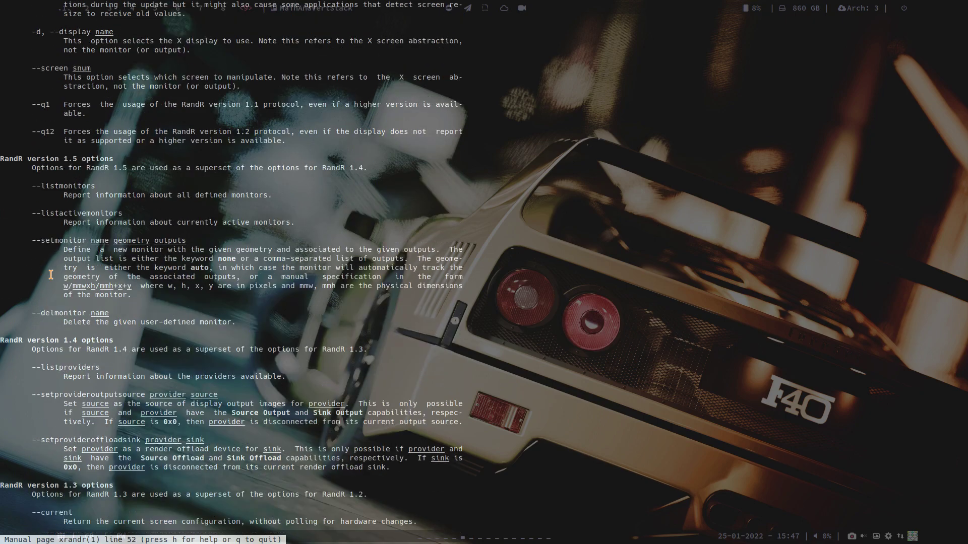
pyautogui.scroll(-20, 51, 274)
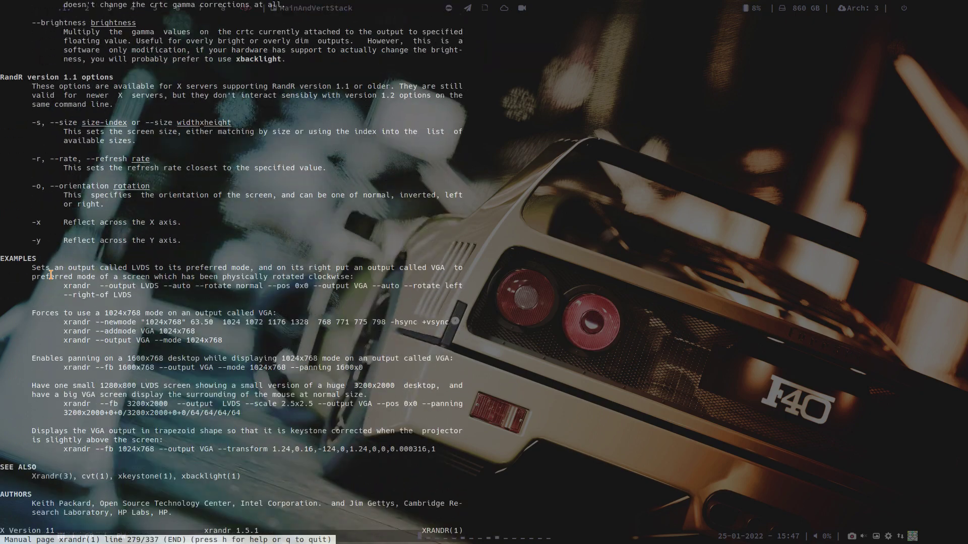
pyautogui.press('q')
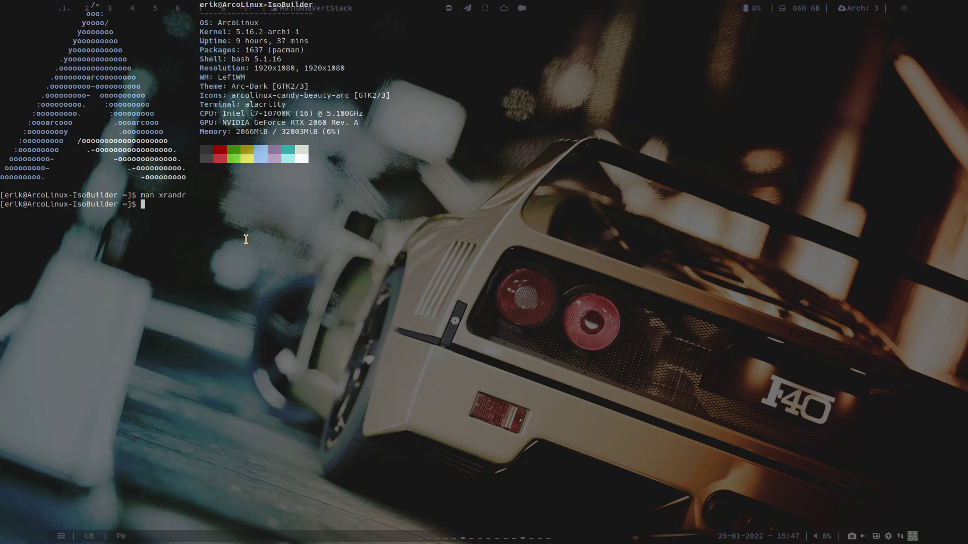
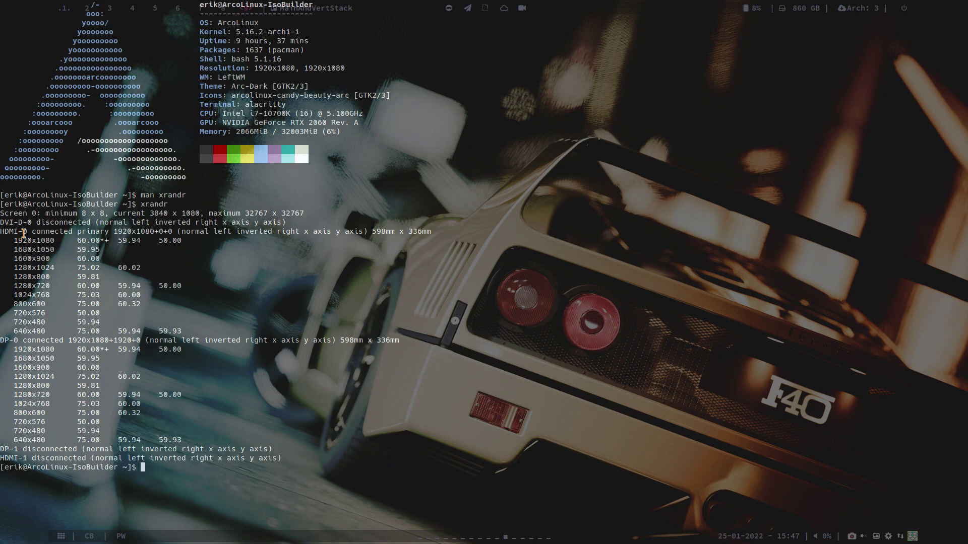
# Examine the HDMI-0 and DP-0 entries in the xrandr output, and compare the listing with the script's DVI-D-0 output.
pyautogui.moveTo(27, 232); pyautogui.dragTo(0, 232)
pyautogui.moveTo(18, 340); pyautogui.dragTo(1, 340)
pyautogui.press('super+f')
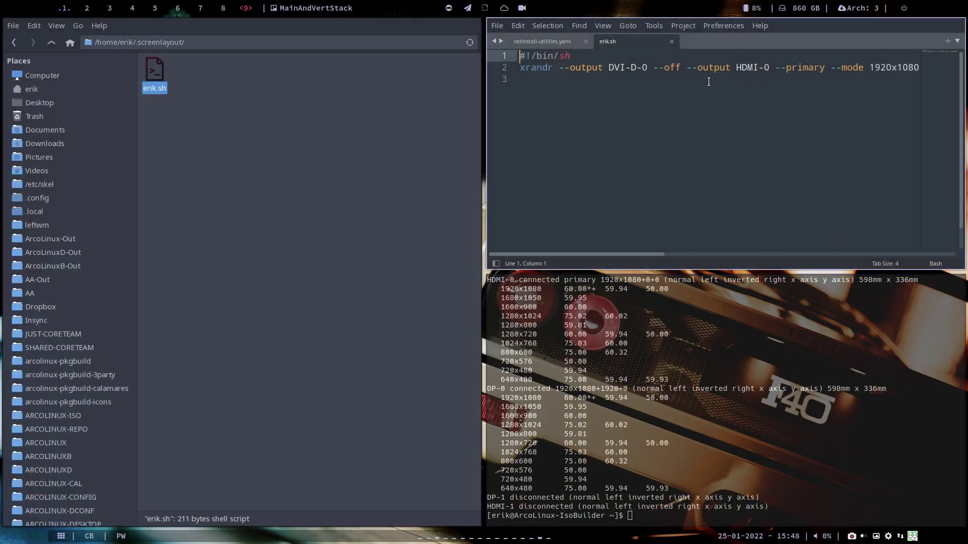
pyautogui.moveTo(608, 68); pyautogui.dragTo(647, 67)
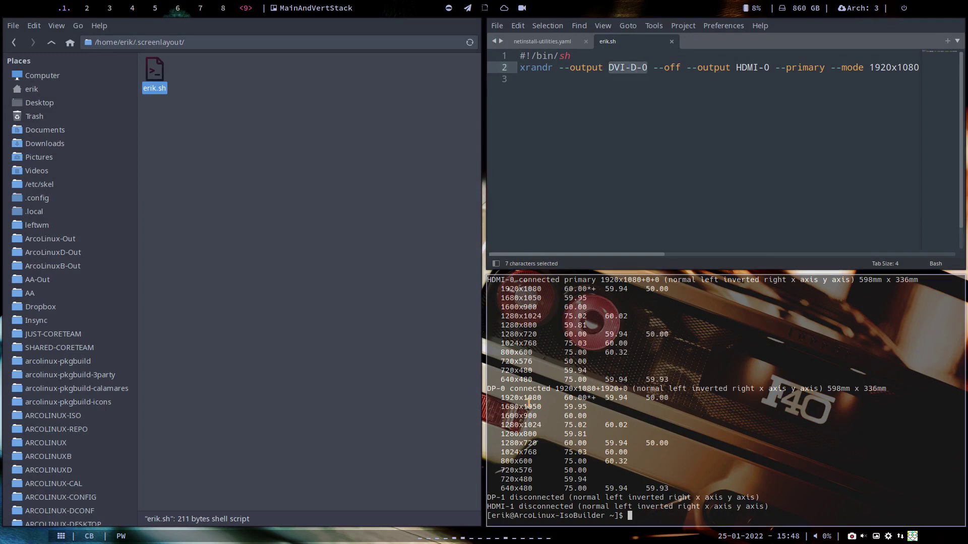
pyautogui.scroll(2, 504, 394)
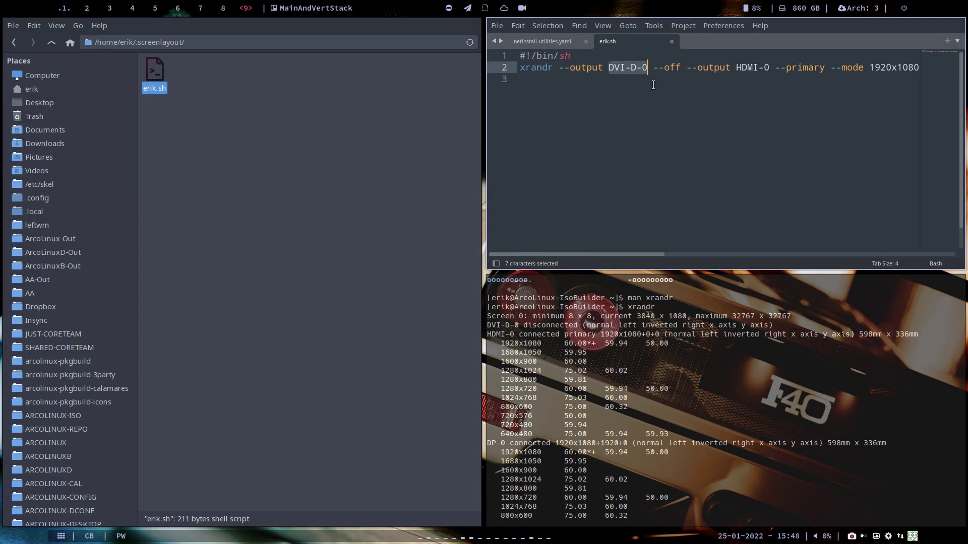
# Examine the DVI-D-0 off segment and the following output settings in the script, comparing DVI-D-0 with the xrandr listing.
pyautogui.click(664, 68)
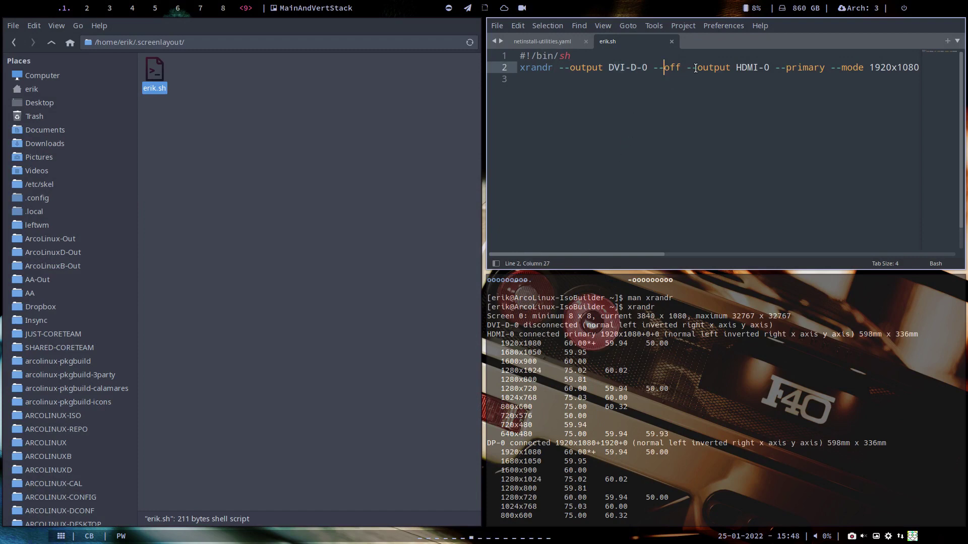
pyautogui.moveTo(686, 68); pyautogui.dragTo(700, 126)
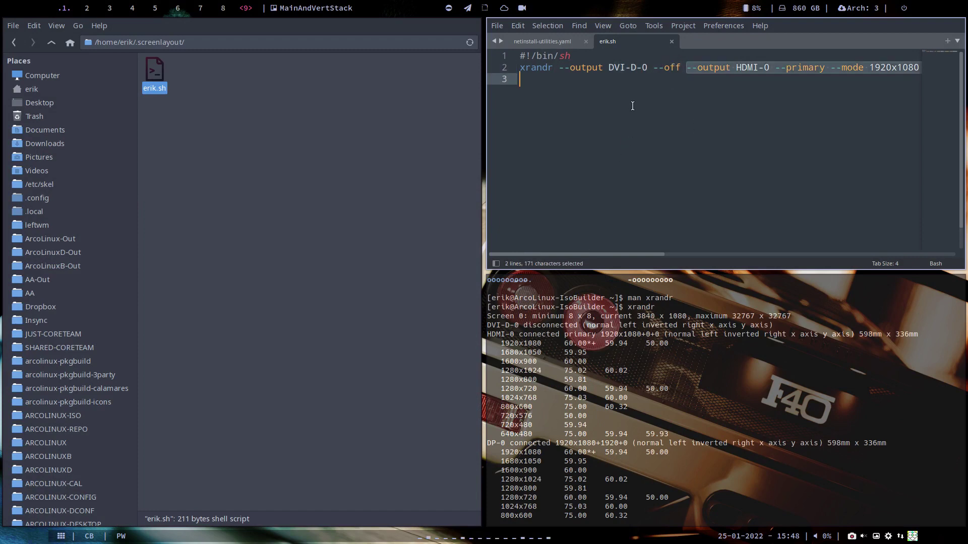
pyautogui.keyDown('shift'); pyautogui.click(563, 58); pyautogui.keyUp('shift')
pyautogui.keyDown('shift'); pyautogui.click(562, 65); pyautogui.keyUp('shift')
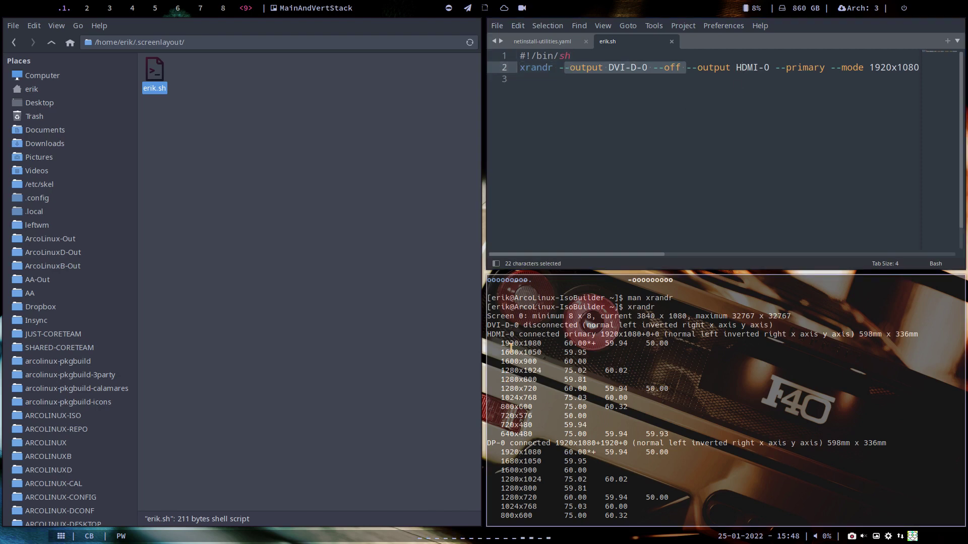
pyautogui.moveTo(514, 343); pyautogui.dragTo(487, 323)
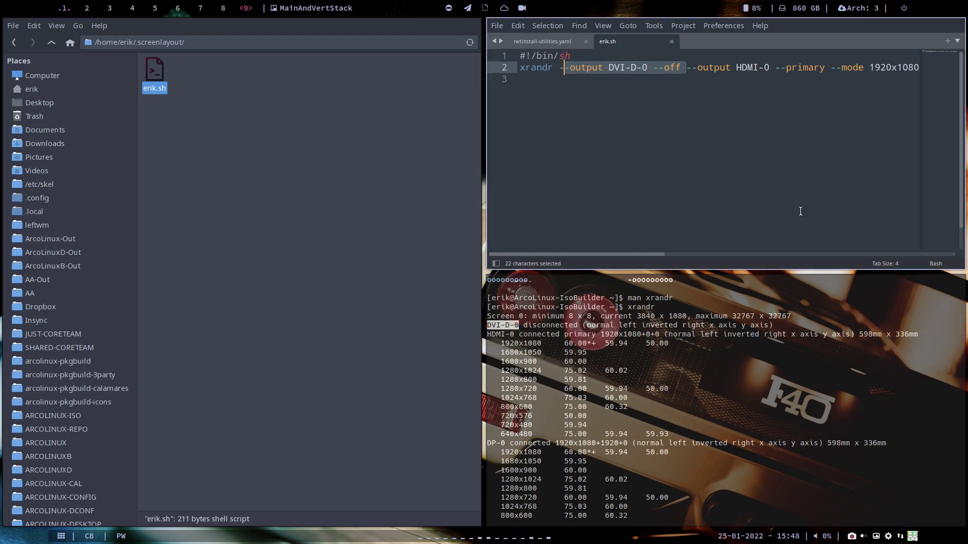
# Read the script's HDMI-0 and DP-0 mode, position and rotation settings, highlighting the DP-0 position value.
pyautogui.moveTo(652, 257); pyautogui.dragTo(678, 256)
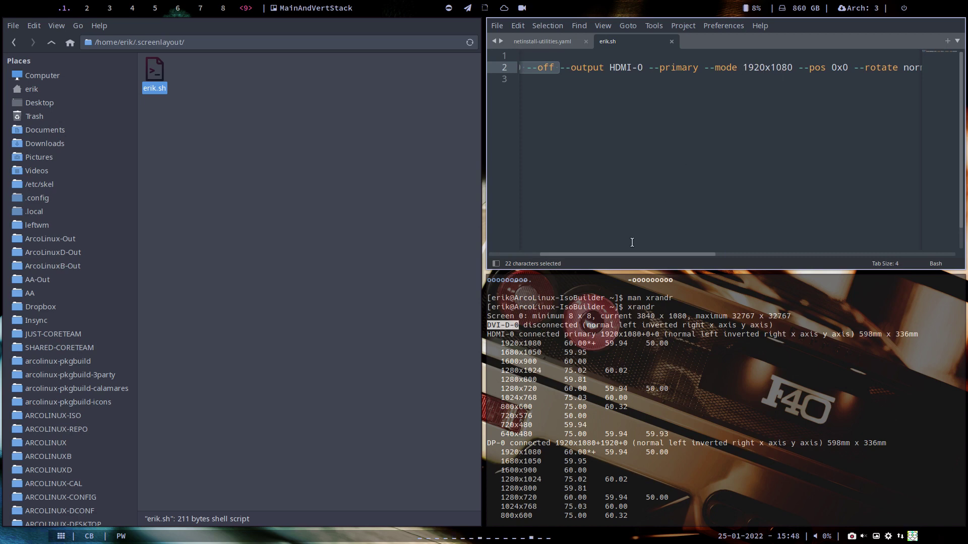
pyautogui.moveTo(639, 254); pyautogui.dragTo(765, 241)
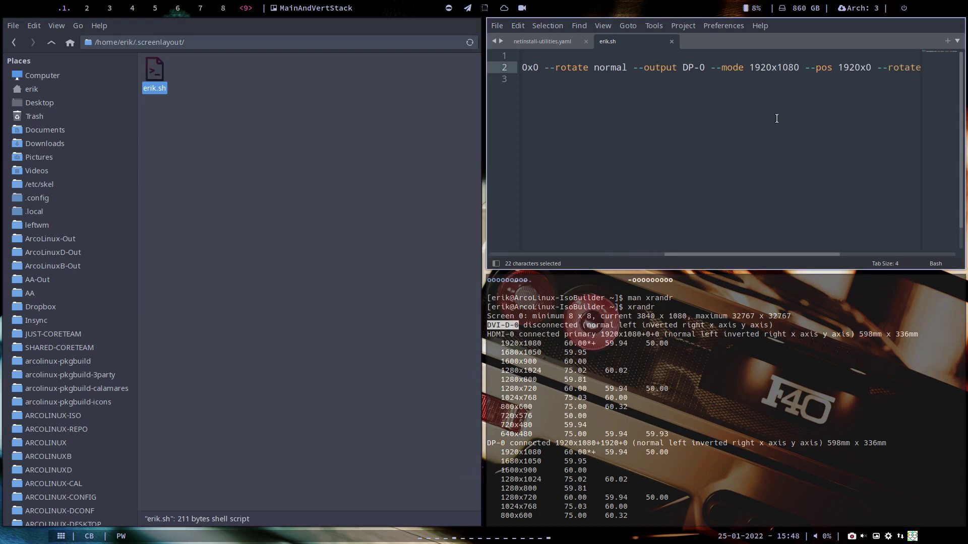
pyautogui.moveTo(763, 255); pyautogui.dragTo(801, 255)
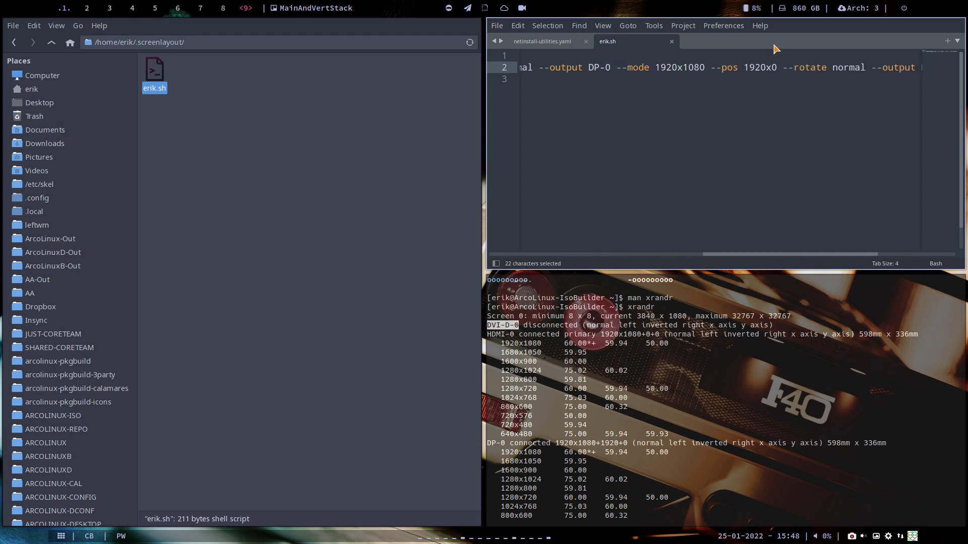
pyautogui.doubleClick(762, 69)
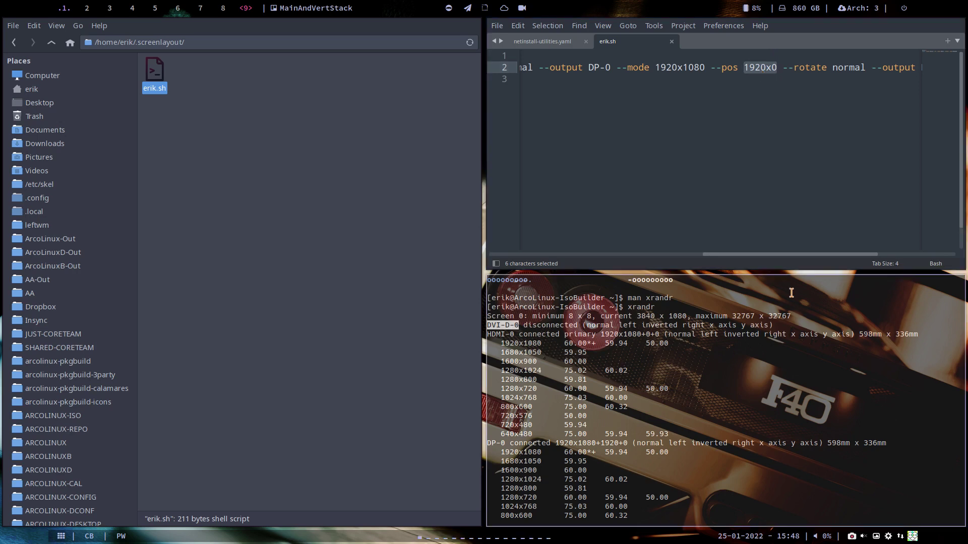
# Compare the DP-1 and HDMI-1 outputs at the end of the script line with their entries in the xrandr listing.
pyautogui.moveTo(831, 255); pyautogui.dragTo(896, 256)
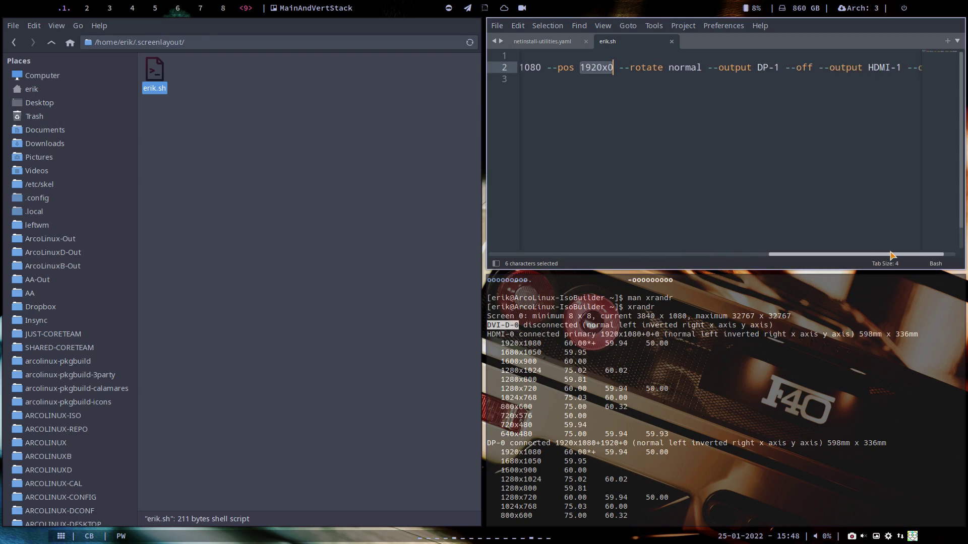
pyautogui.scroll(-2, 615, 425)
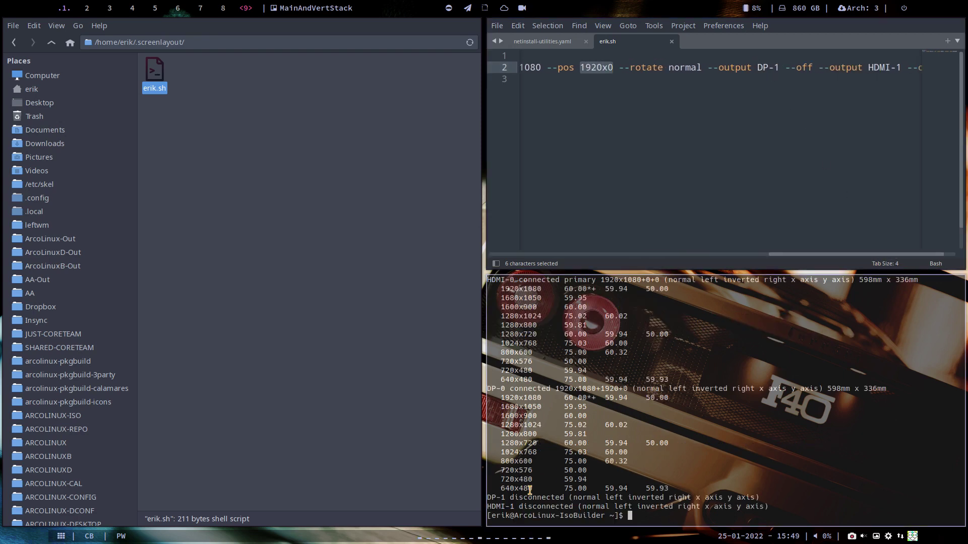
pyautogui.moveTo(505, 498); pyautogui.dragTo(487, 507)
pyautogui.moveTo(791, 256); pyautogui.dragTo(824, 257)
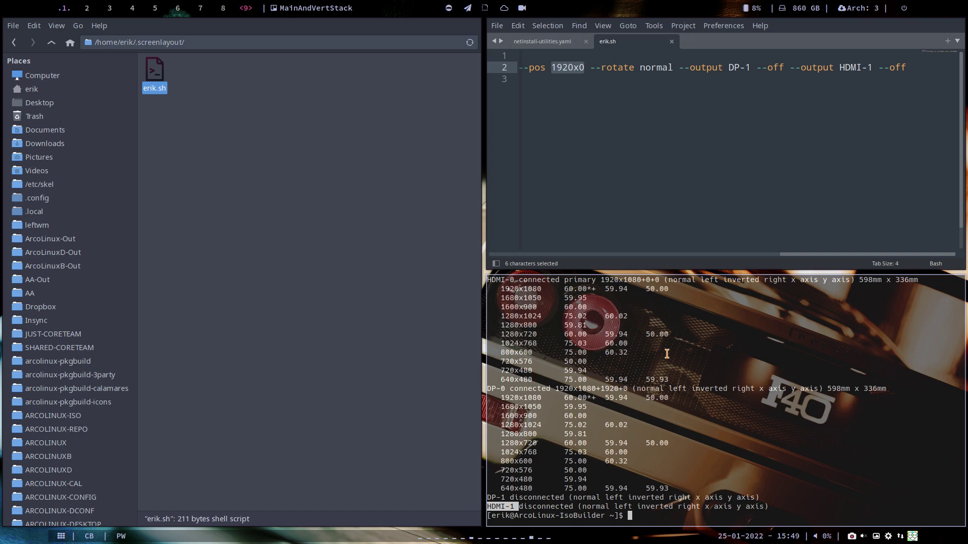
# Close the terminal with the xrandr listing and the text editor holding the script.
pyautogui.click(684, 323)
pyautogui.press('super+q')
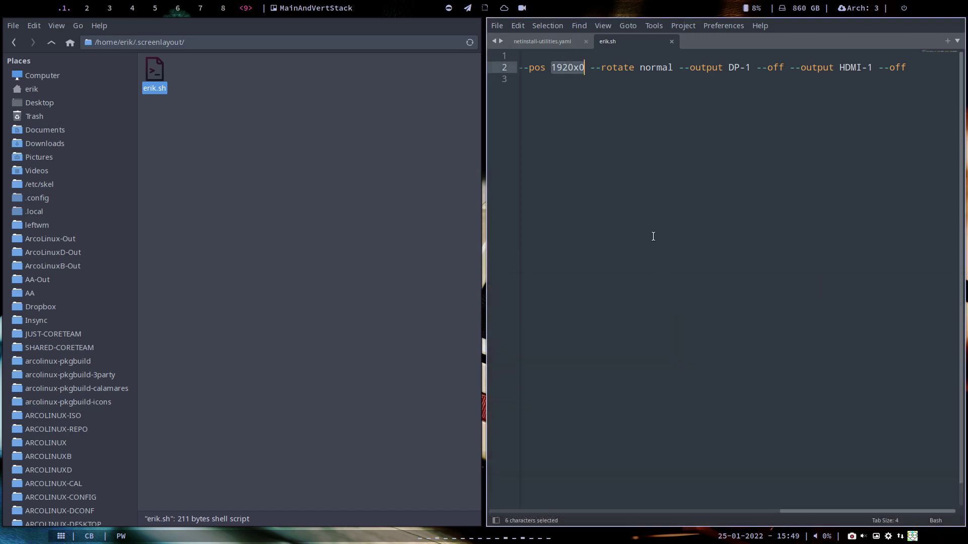
pyautogui.press('super+q')
# Open a terminal in the .screenlayout folder and run the screen layout script from there.
pyautogui.rightClick(194, 150)
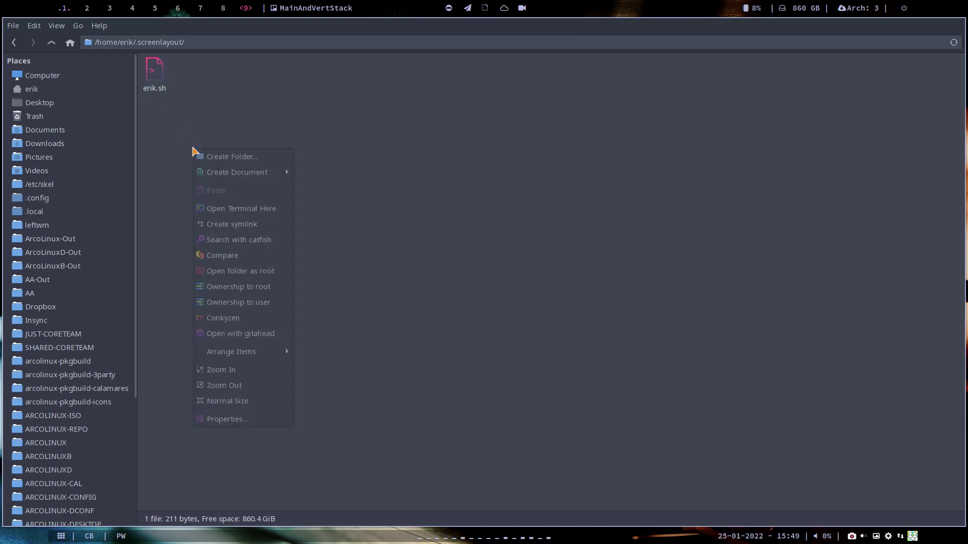
pyautogui.click(252, 208)
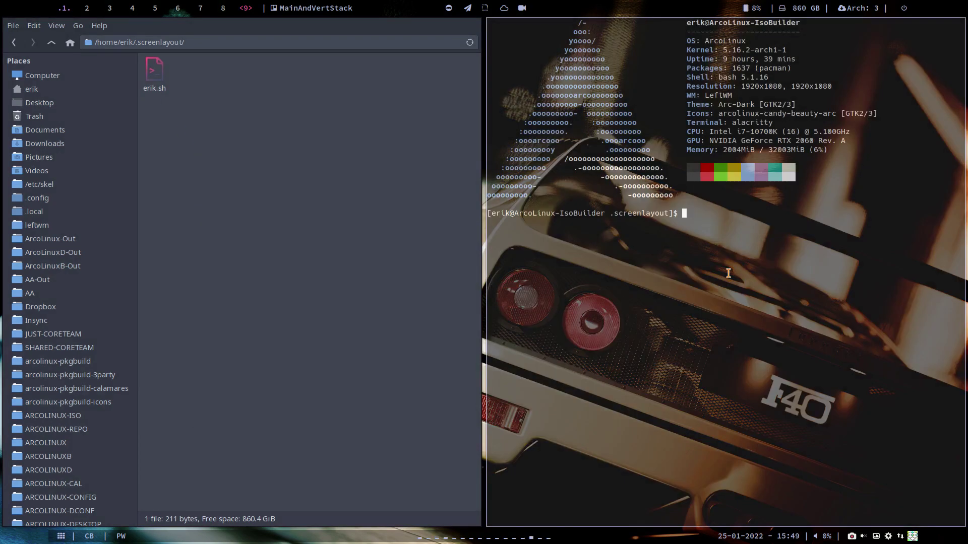
pyautogui.write('./eri')
pyautogui.press('Tab')
pyautogui.press('Return')
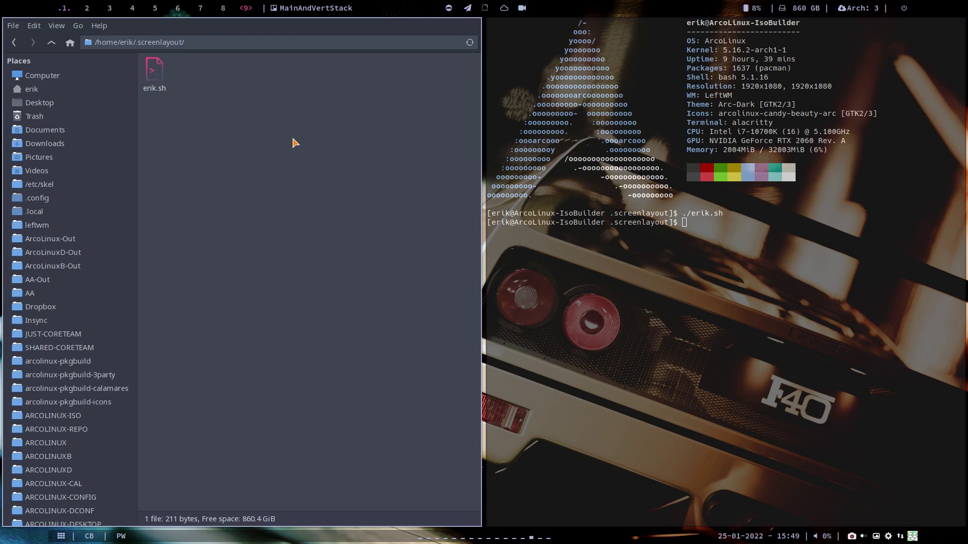
# Switch to workspace 2, launch Chromium, load arcolinux.com and dismiss the similar-address suggestion.
pyautogui.click(88, 8)
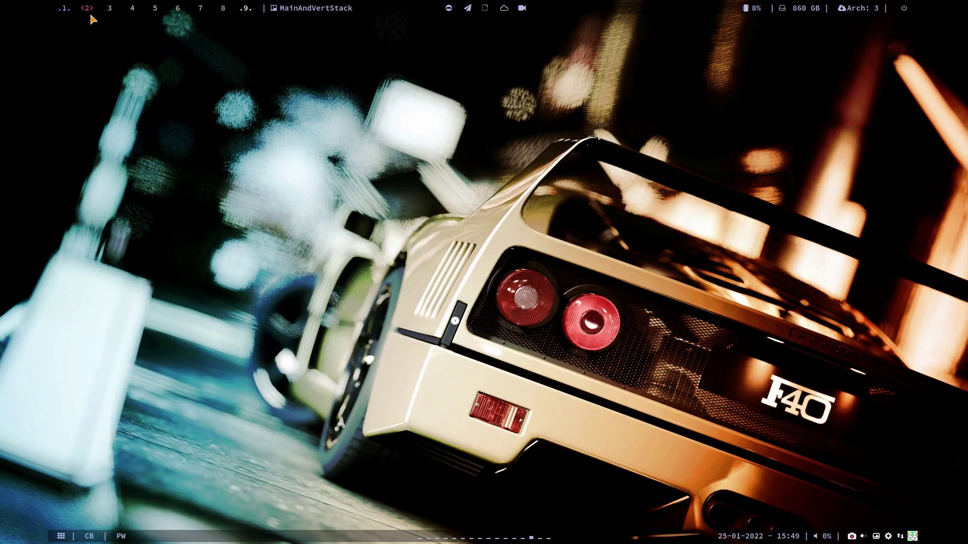
pyautogui.press('super+w')
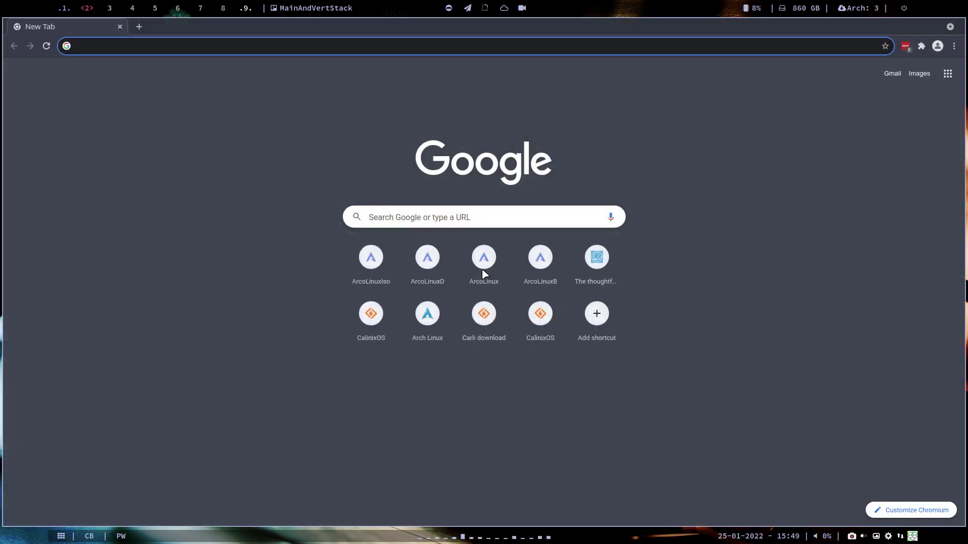
pyautogui.write('arcolinux')
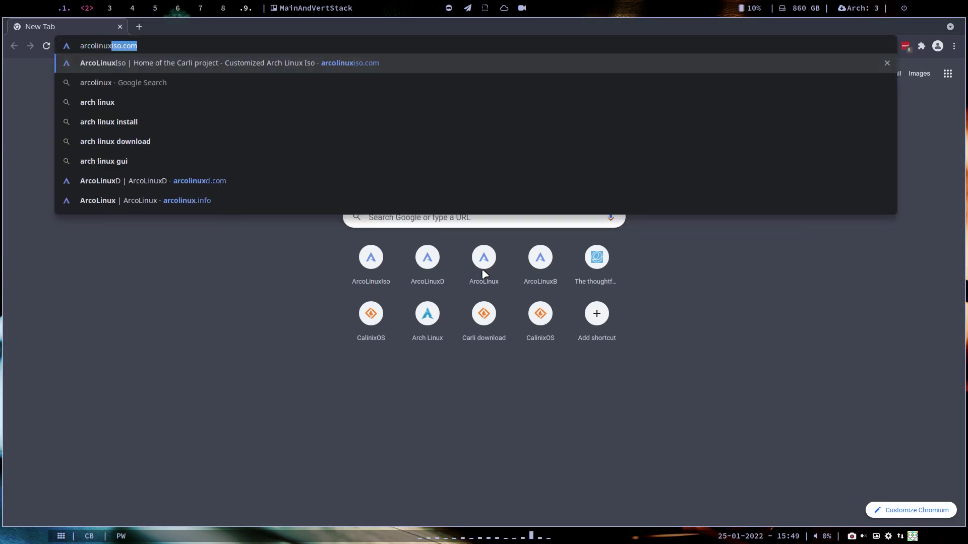
pyautogui.press('Delete')
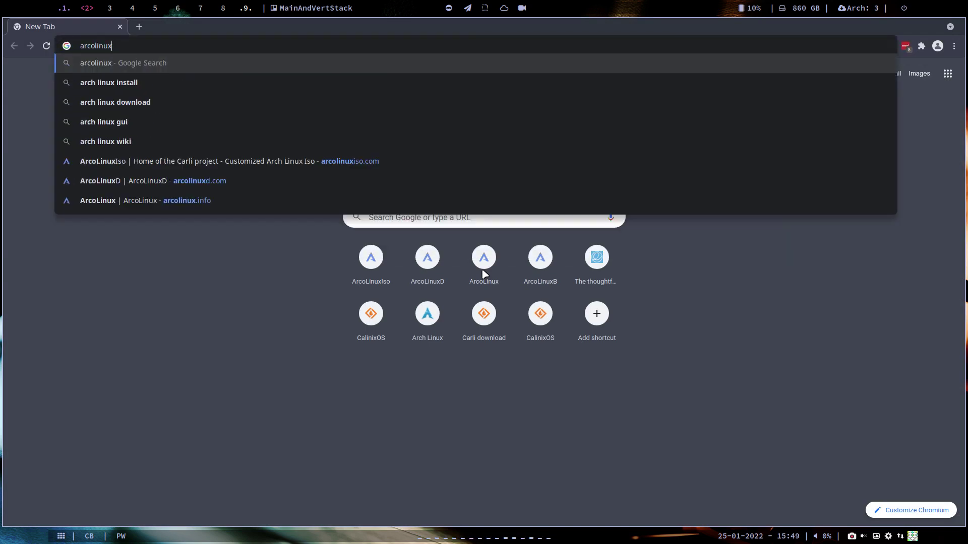
pyautogui.write('.com')
pyautogui.press('Return')
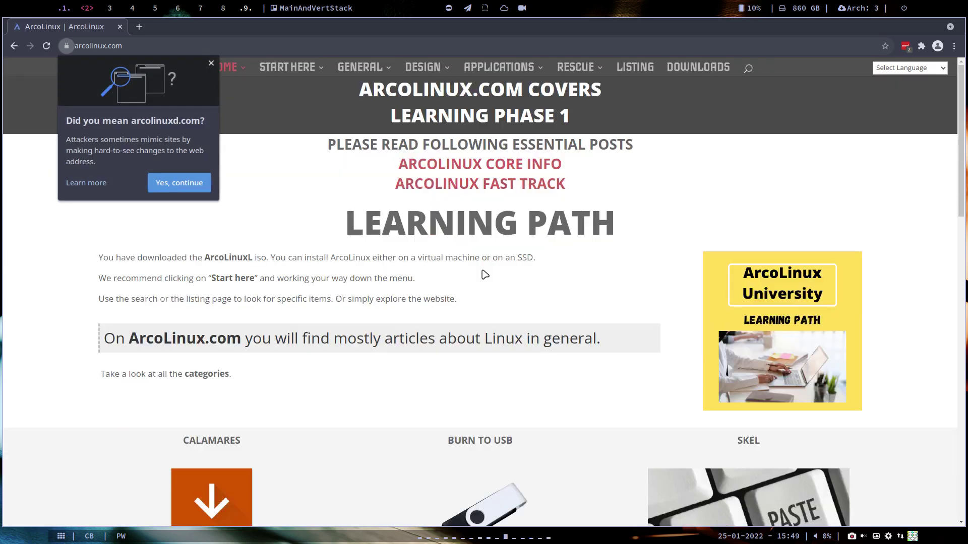
pyautogui.click(211, 64)
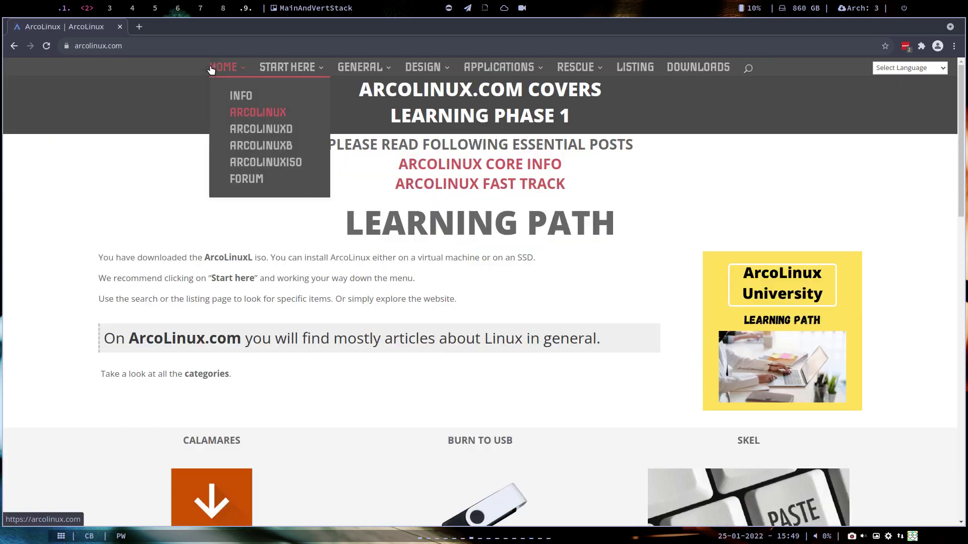
# Search the arcolinux.com site for "autostart".
pyautogui.click(749, 71)
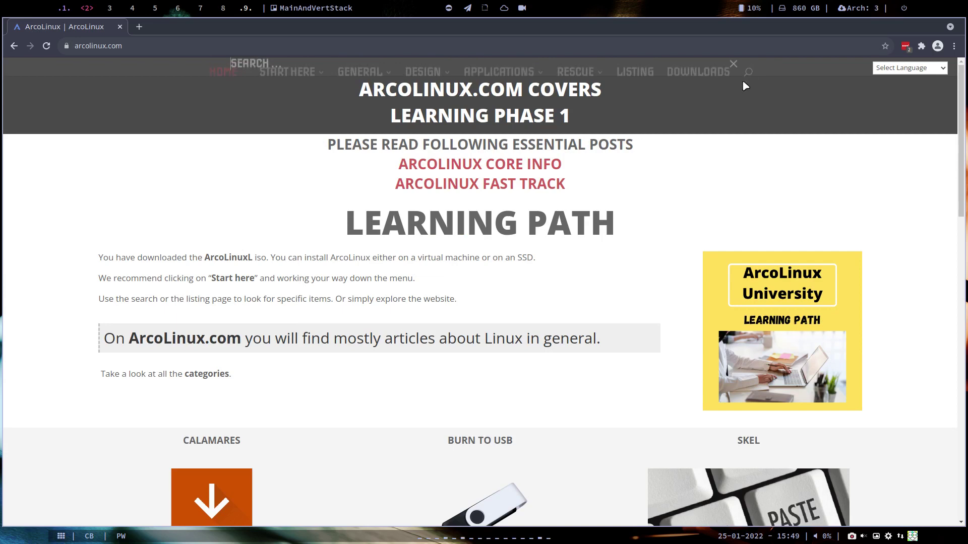
pyautogui.write('autostart')
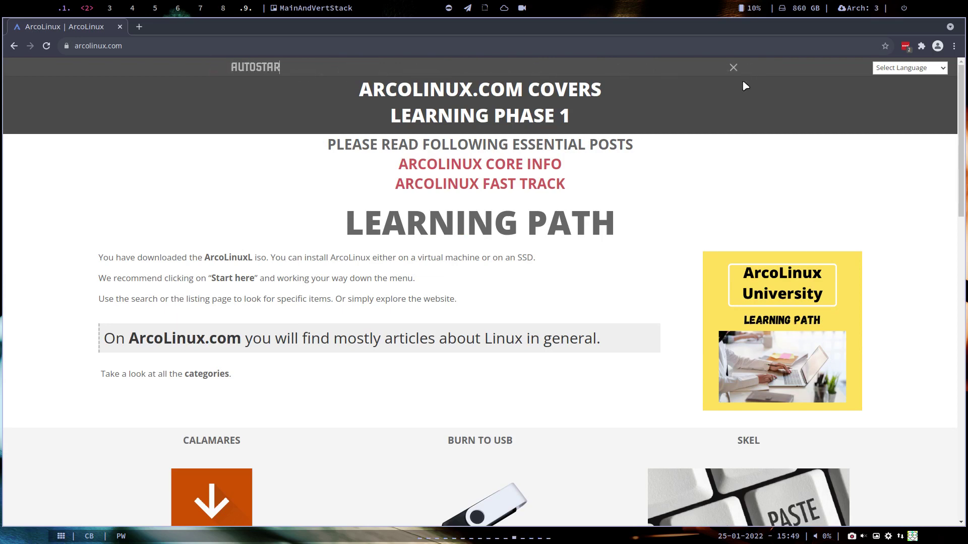
pyautogui.press('Return')
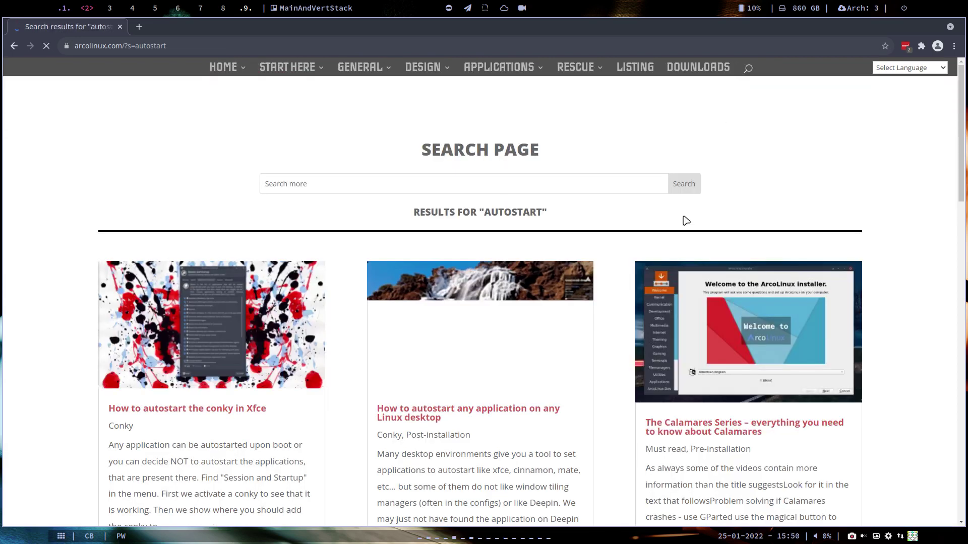
# Look through the autostart articles on the arcolinux.com results page and return to the start of the results.
pyautogui.scroll(-2, 429, 321)
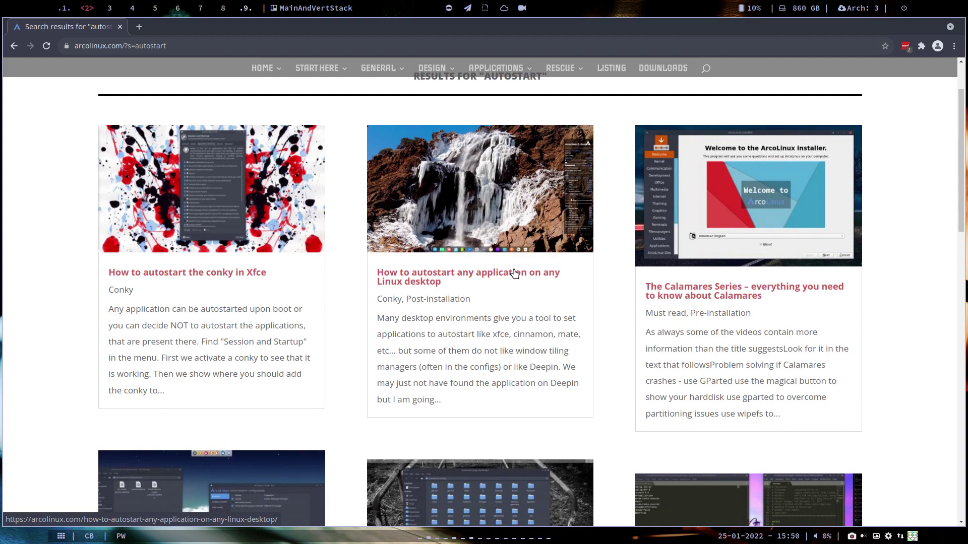
pyautogui.scroll(-3, 527, 276)
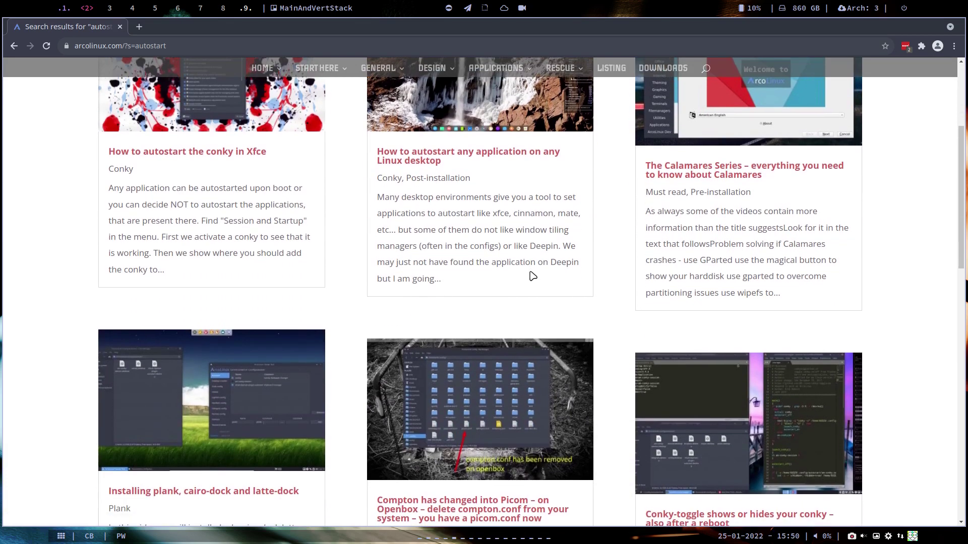
pyautogui.scroll(-6, 532, 276)
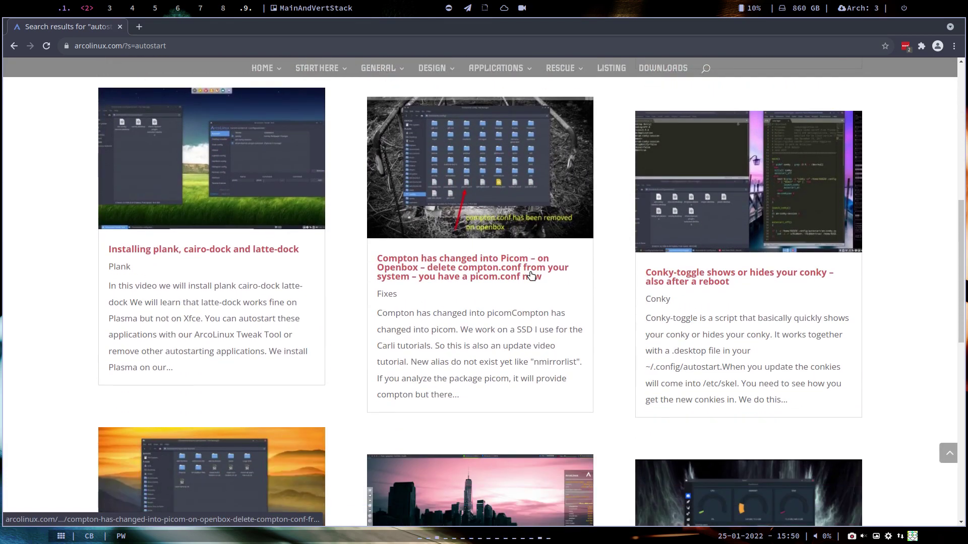
pyautogui.scroll(-5, 531, 275)
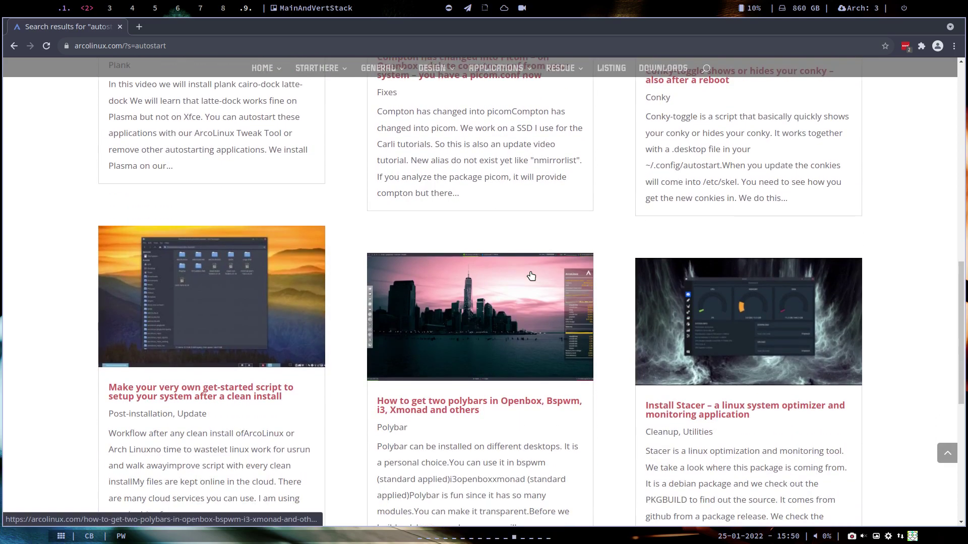
pyautogui.scroll(-2, 531, 276)
pyautogui.scroll(-4, 531, 276)
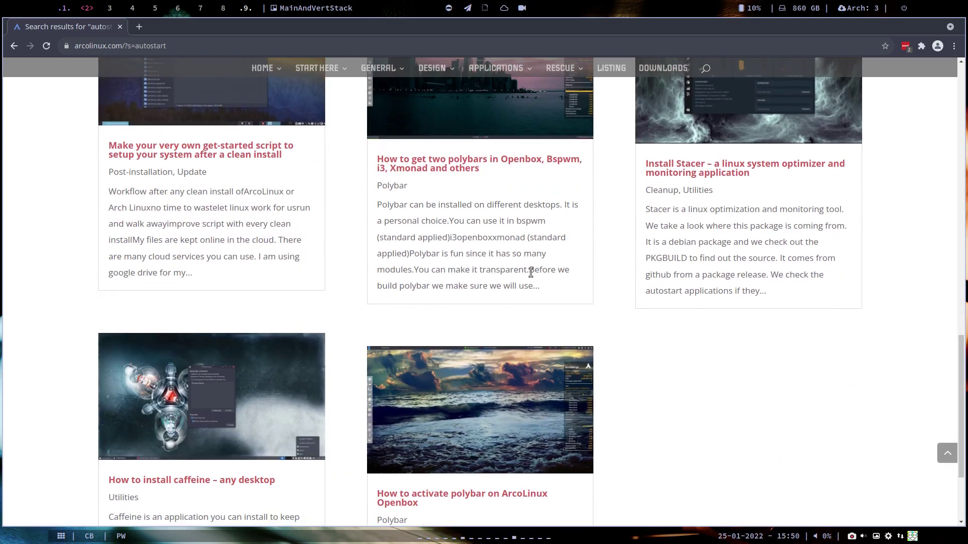
pyautogui.scroll(-2, 532, 275)
pyautogui.scroll(15, 531, 276)
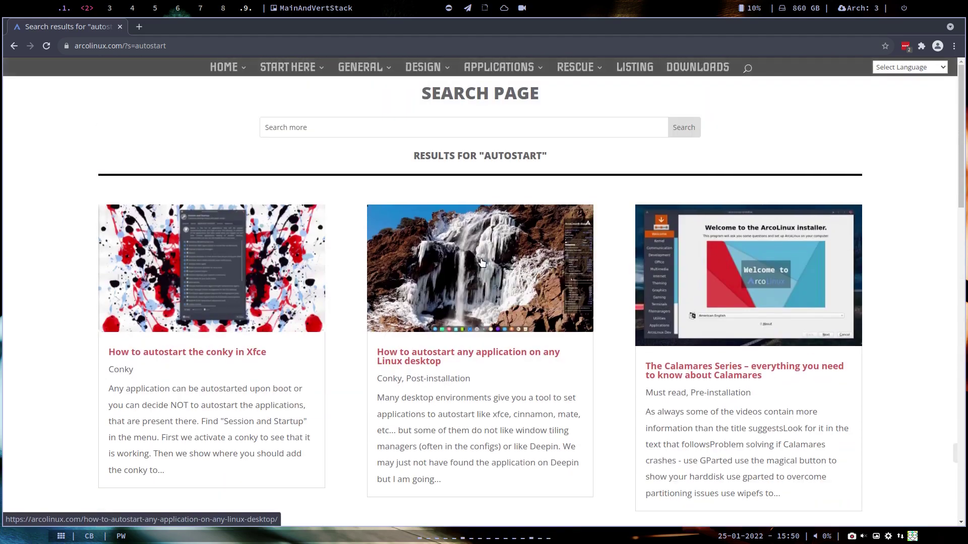
# Open the ArcoLinuxD site from the Home links in a new tab and switch to that tab.
pyautogui.moveTo(238, 72)
pyautogui.rightClick(253, 125)
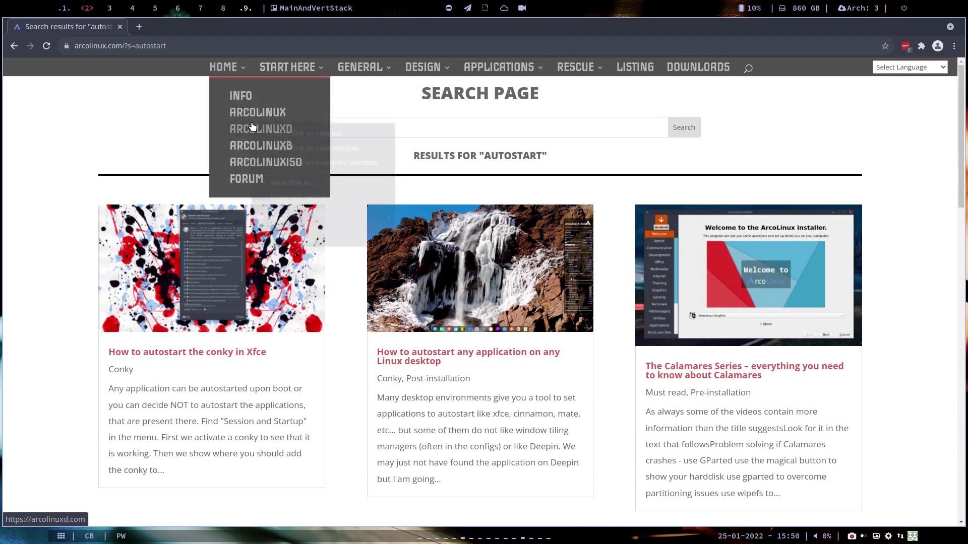
pyautogui.click(317, 134)
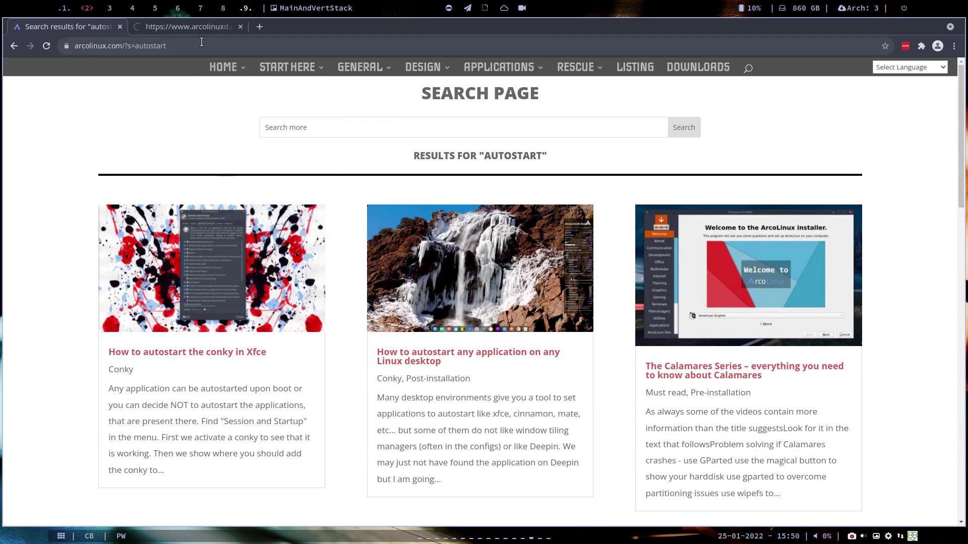
pyautogui.click(197, 28)
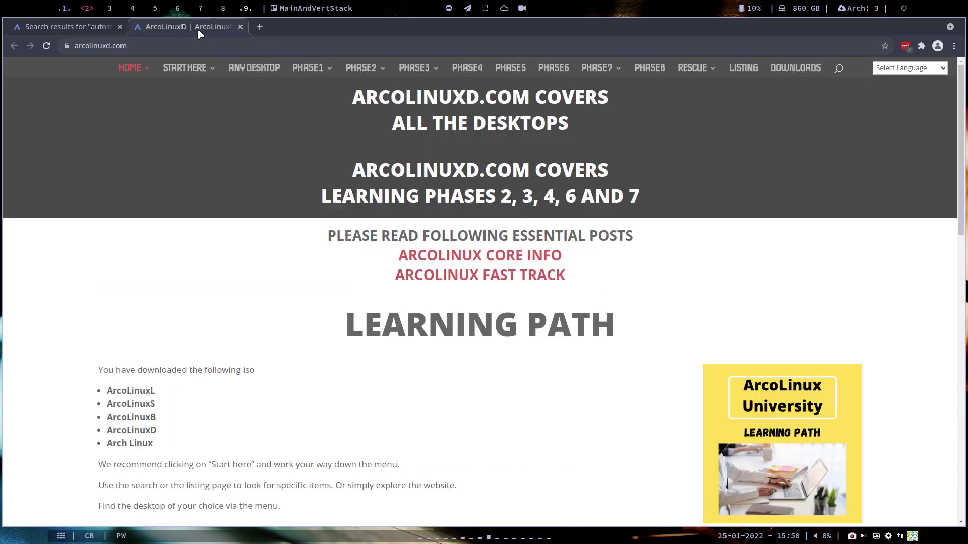
# Search the arcolinuxd.com site for "autostart".
pyautogui.click(839, 71)
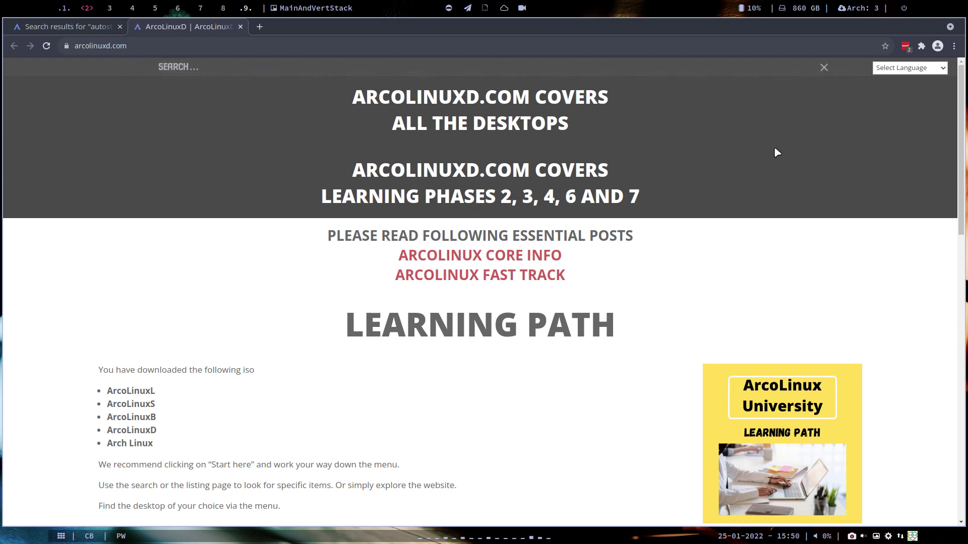
pyautogui.write('autth')
pyautogui.press('BackSpace')
pyautogui.press('Down')
pyautogui.press('Return')
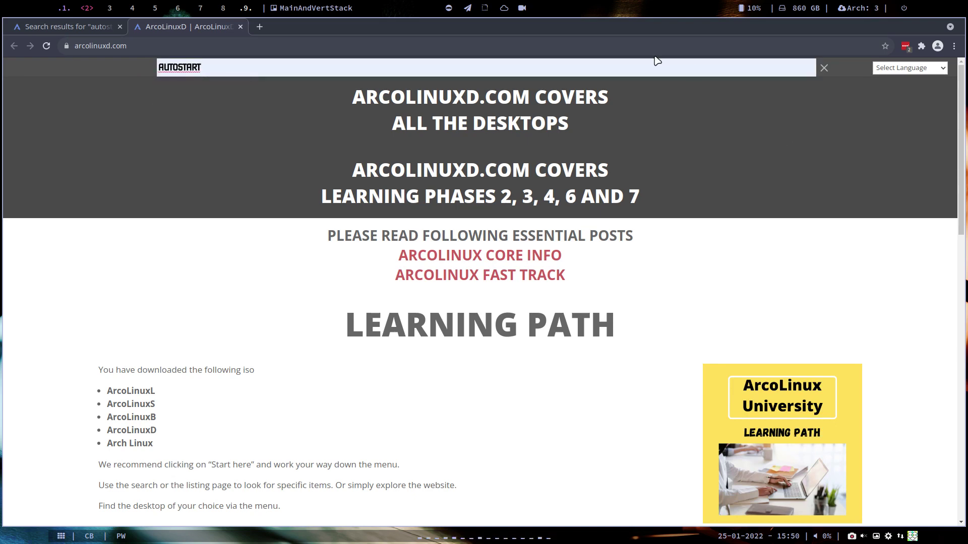
# Run the "autostart" search on arcolinuxd.com and look through the listed articles.
pyautogui.press('Return')
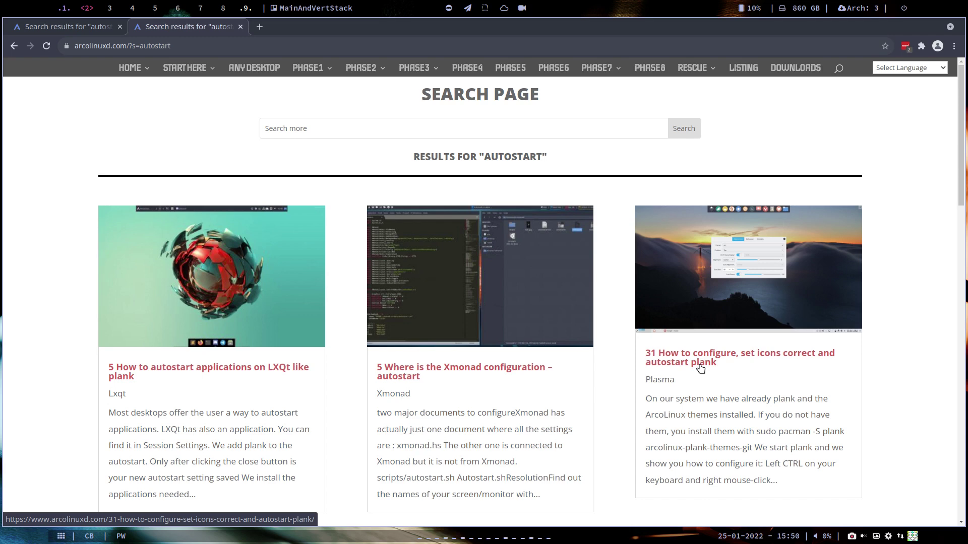
pyautogui.scroll(-2, 698, 371)
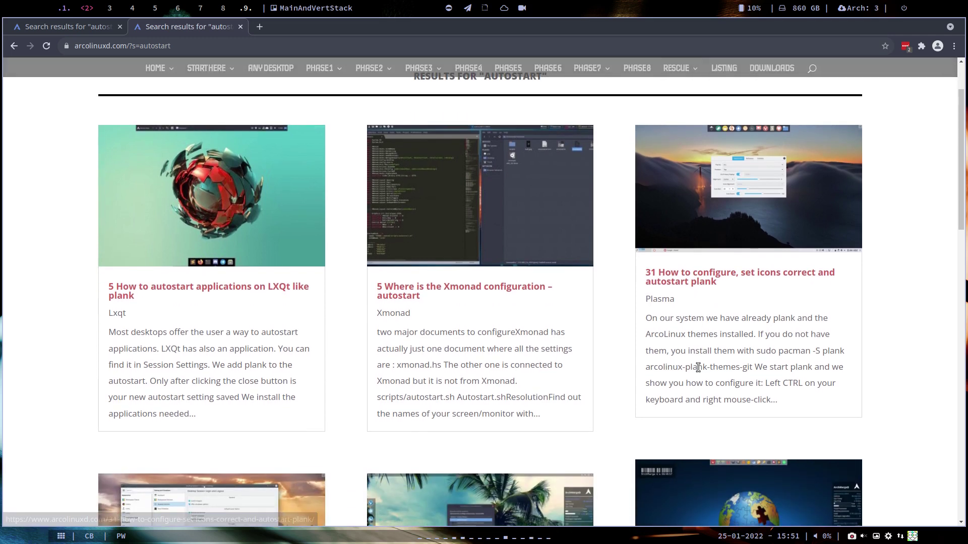
pyautogui.scroll(-3, 698, 371)
pyautogui.scroll(-2, 698, 371)
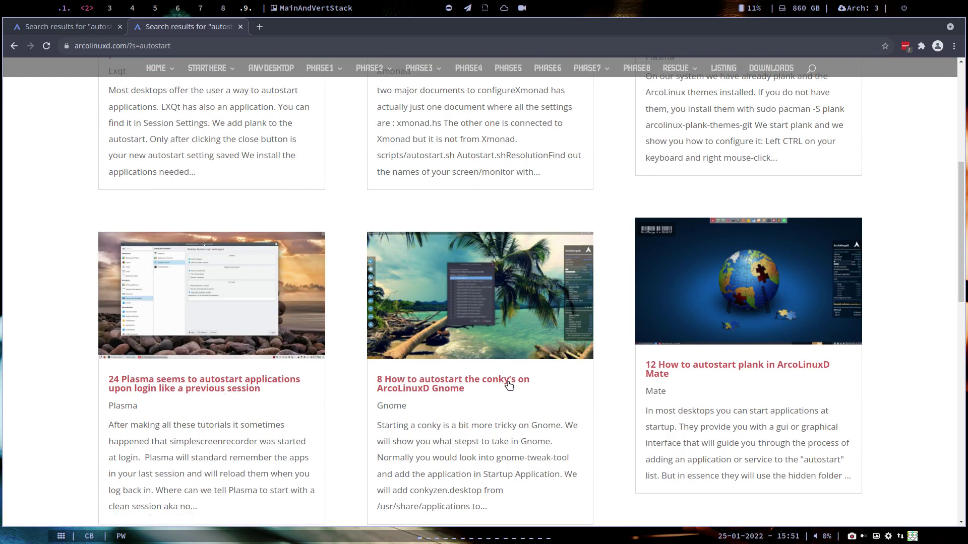
pyautogui.scroll(-10, 785, 377)
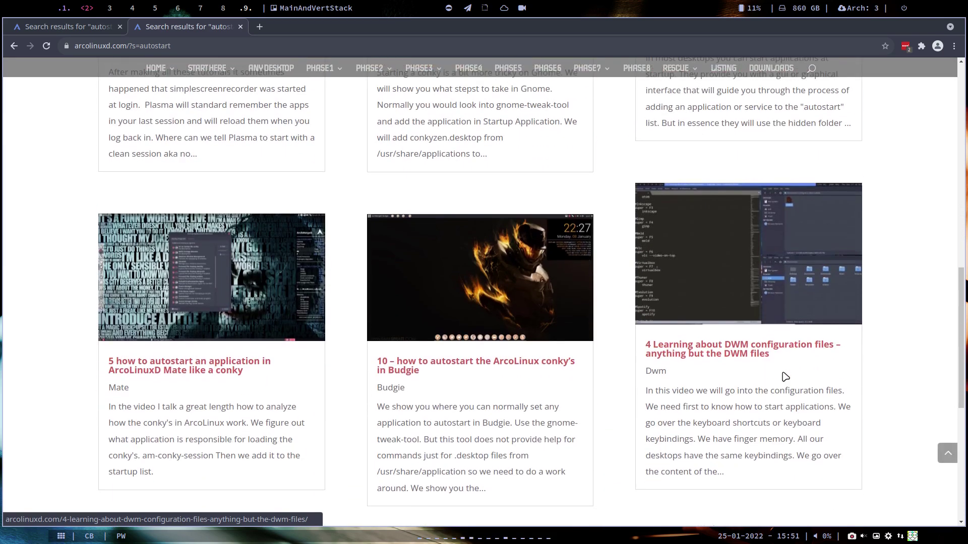
pyautogui.scroll(-3, 783, 377)
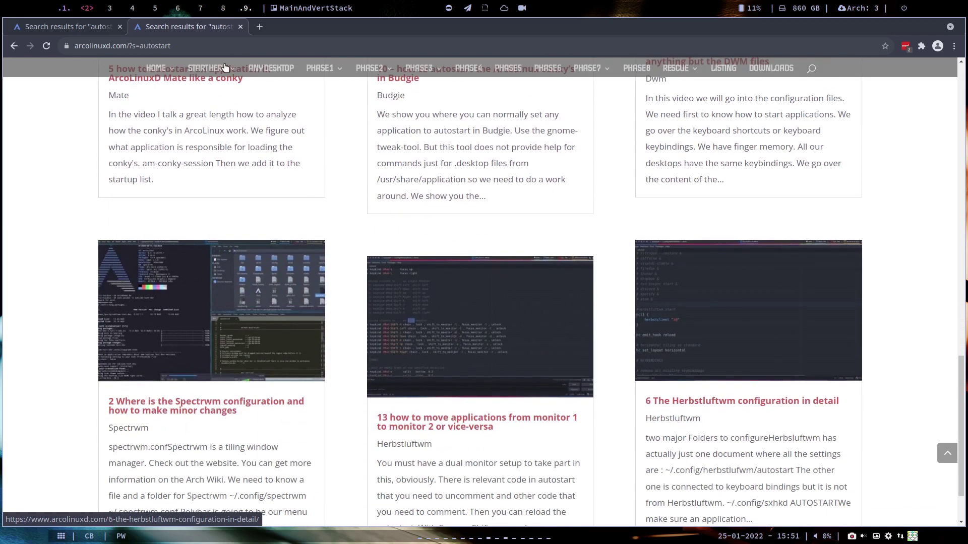
# Open the article "How to autostart any application on any Linux desktop" from the arcolinux.com results and highlight the autostart folder path in its instructions.
pyautogui.click(63, 27)
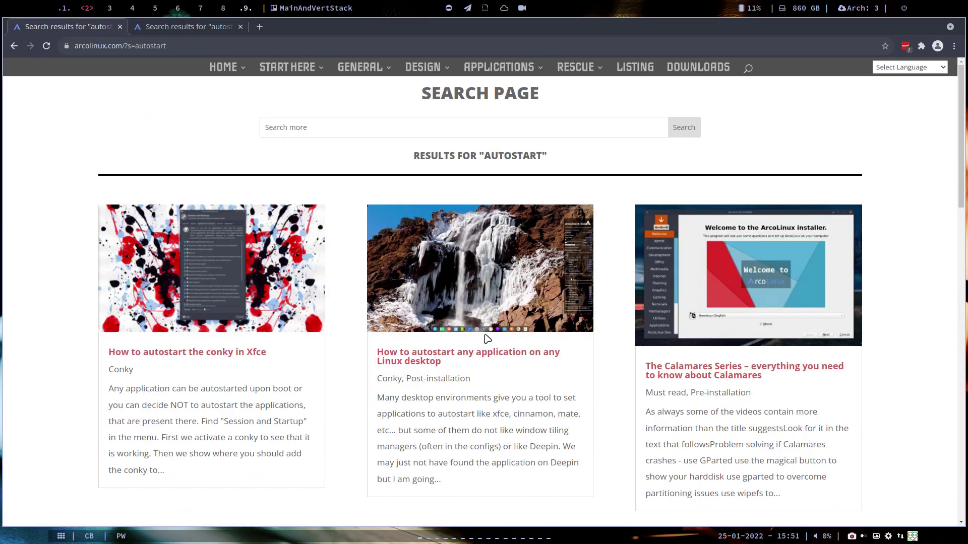
pyautogui.click(474, 353)
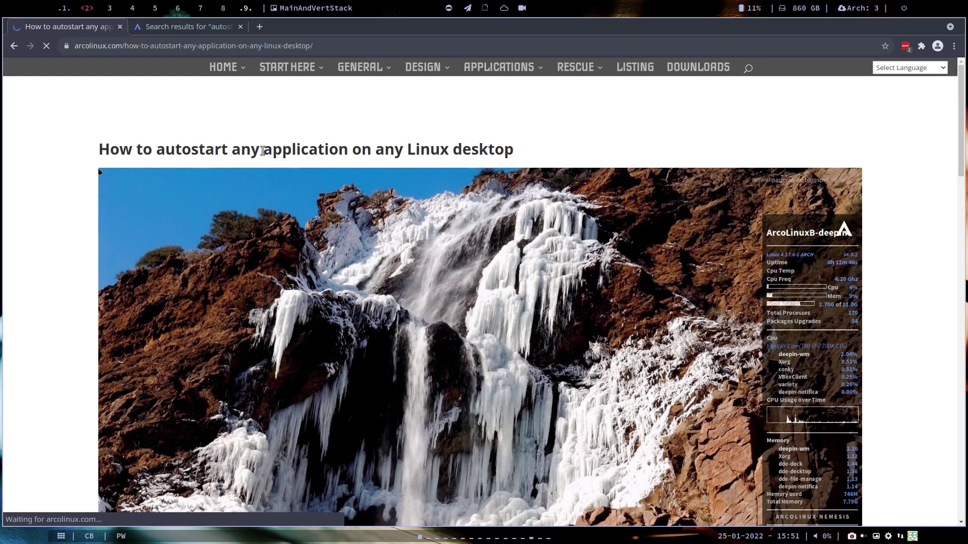
pyautogui.scroll(-8, 498, 377)
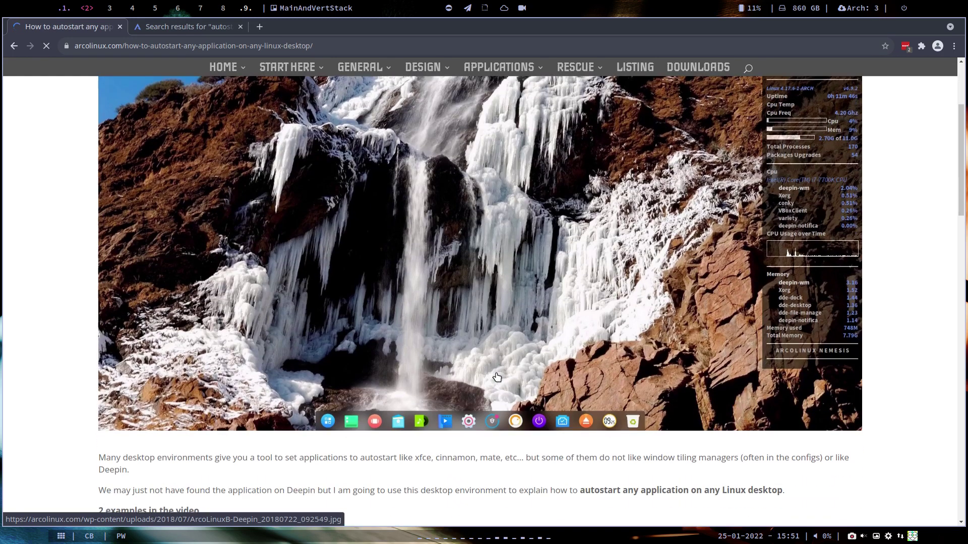
pyautogui.scroll(-2, 498, 377)
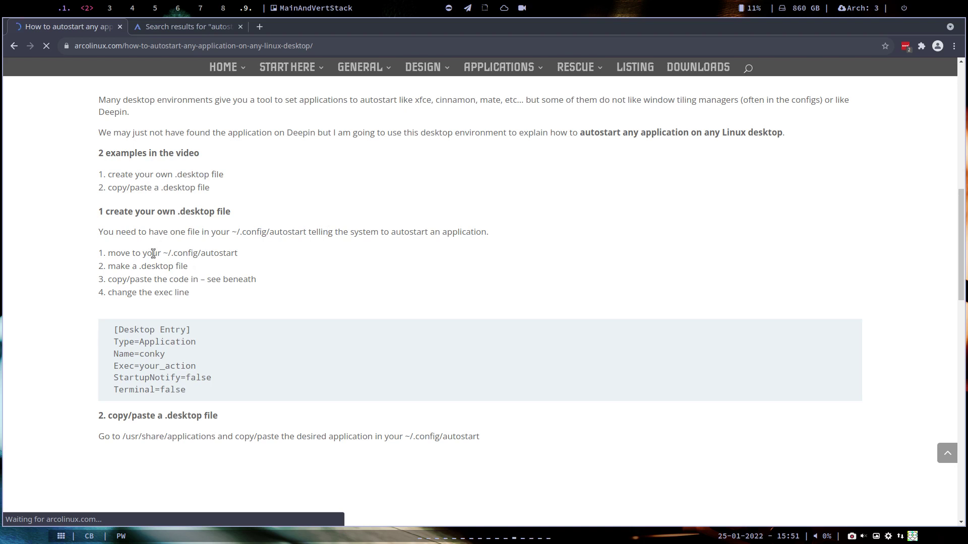
pyautogui.moveTo(169, 252); pyautogui.dragTo(237, 252)
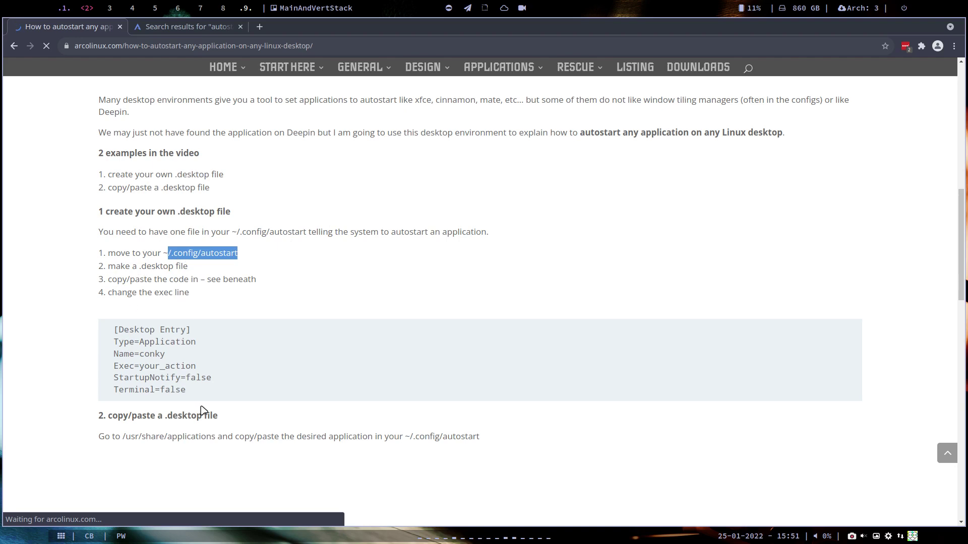
# Copy the whole [Desktop Entry] code block from the article.
pyautogui.moveTo(198, 392); pyautogui.dragTo(107, 333)
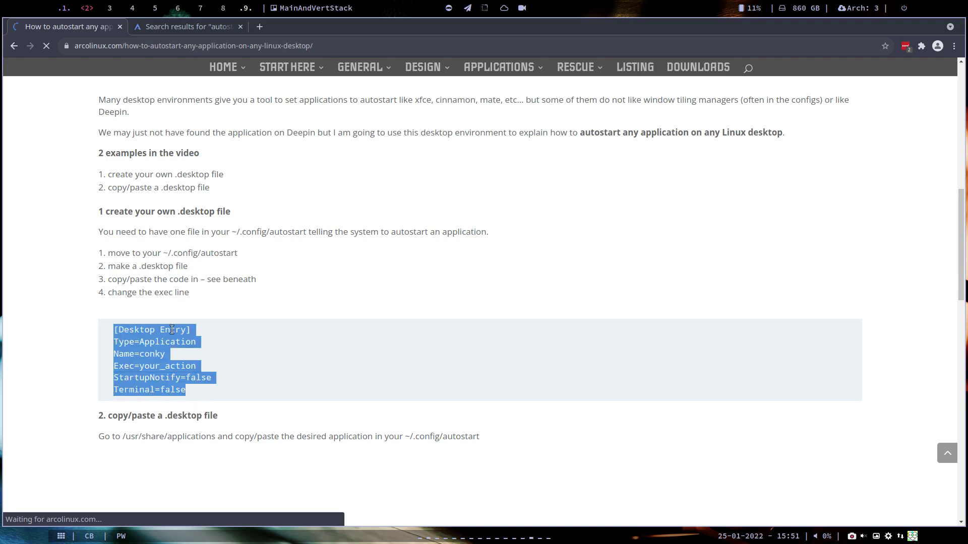
pyautogui.rightClick(171, 327)
pyautogui.click(194, 337)
pyautogui.scroll(-2, 708, 206)
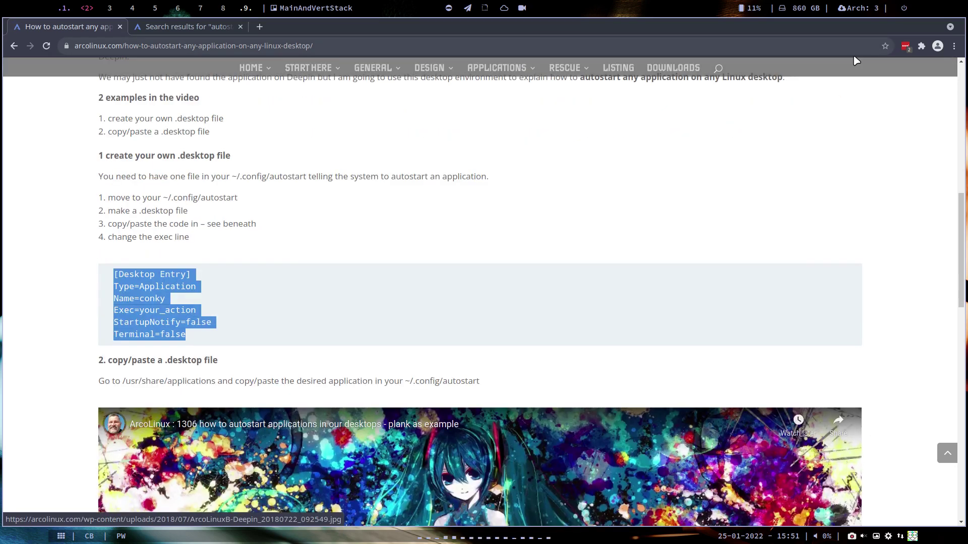
# Open a file manager on workspace 3, go to the ~/.config/autostart folder and select xrandr.desktop.
pyautogui.click(110, 8)
pyautogui.press('super+shift+Return')
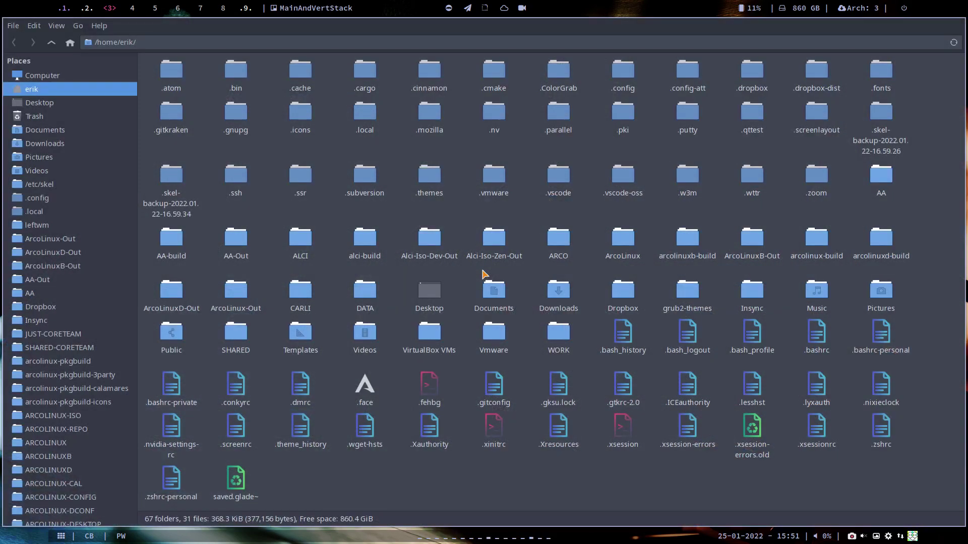
pyautogui.doubleClick(616, 75)
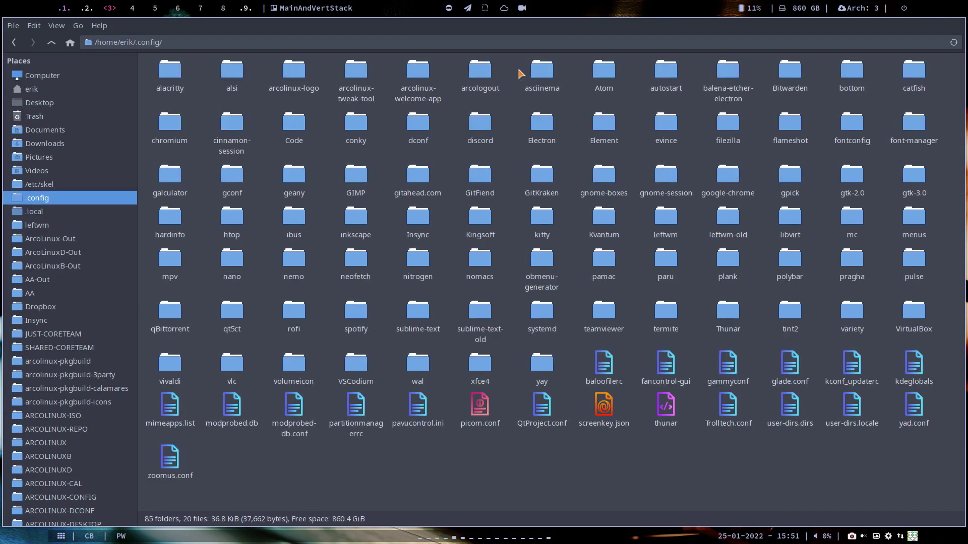
pyautogui.doubleClick(671, 76)
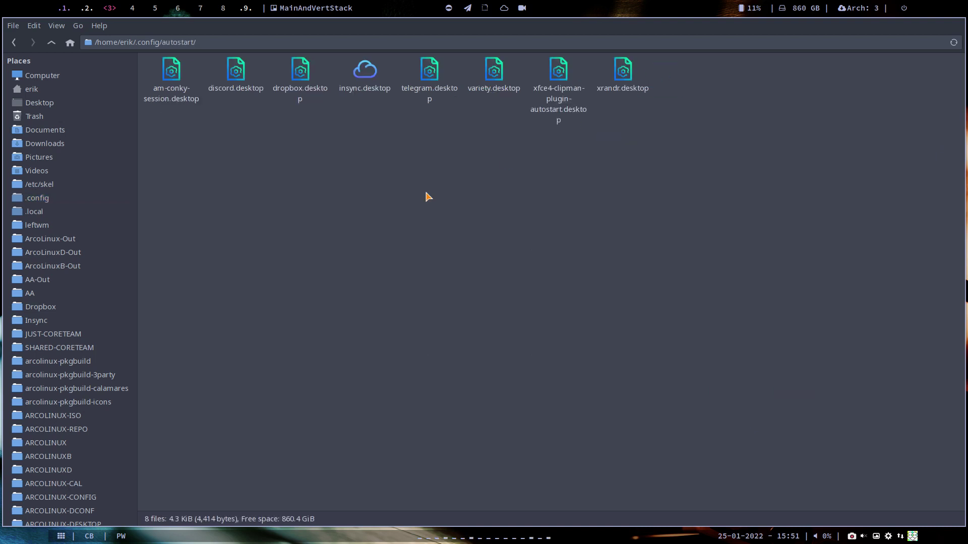
pyautogui.click(620, 76)
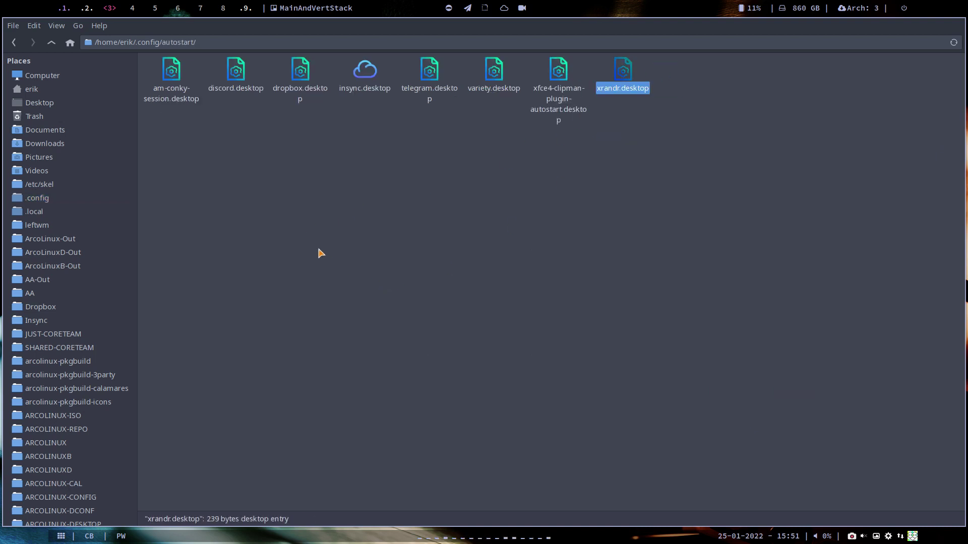
# Create an empty file named test.desktop in the autostart folder.
pyautogui.rightClick(316, 215)
pyautogui.moveTo(379, 236)
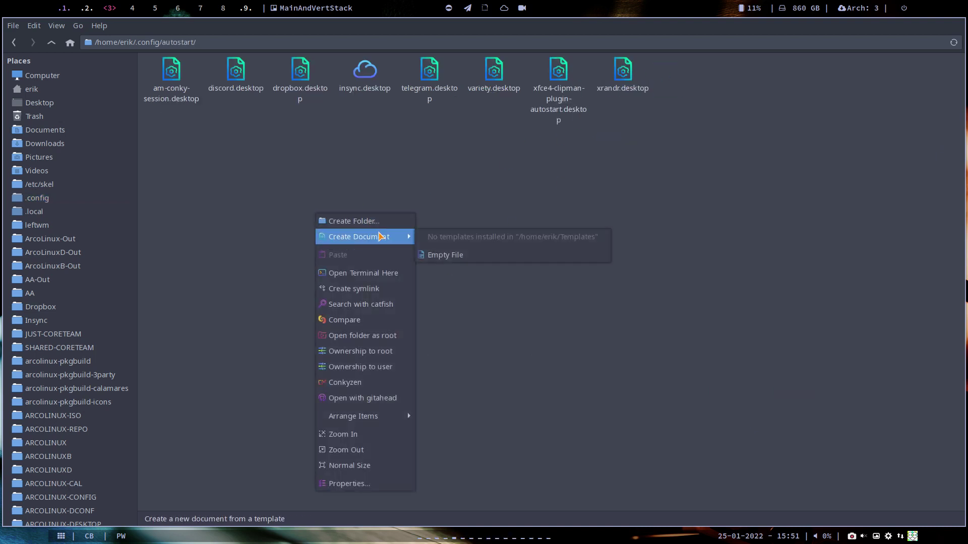
pyautogui.click(453, 254)
pyautogui.write('test')
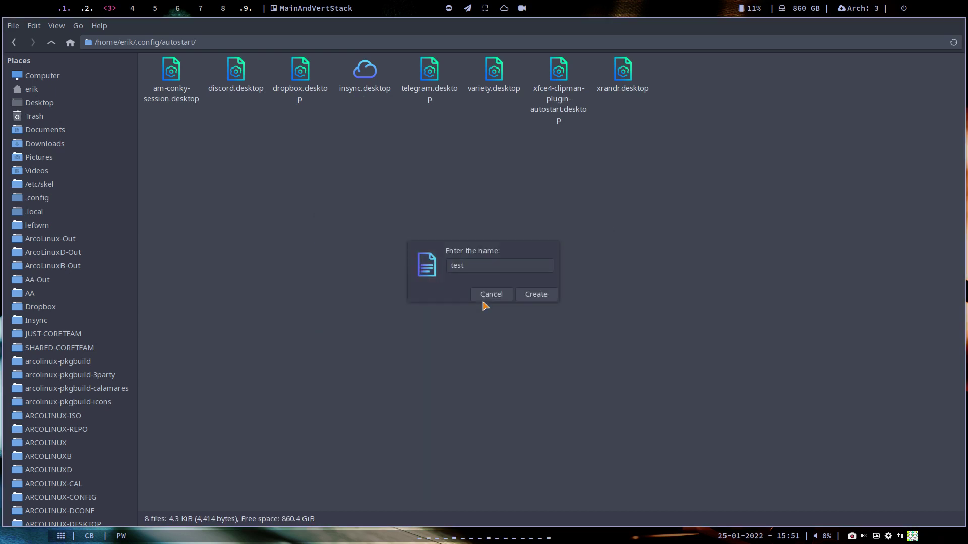
pyautogui.write('.desktop')
pyautogui.press('Return')
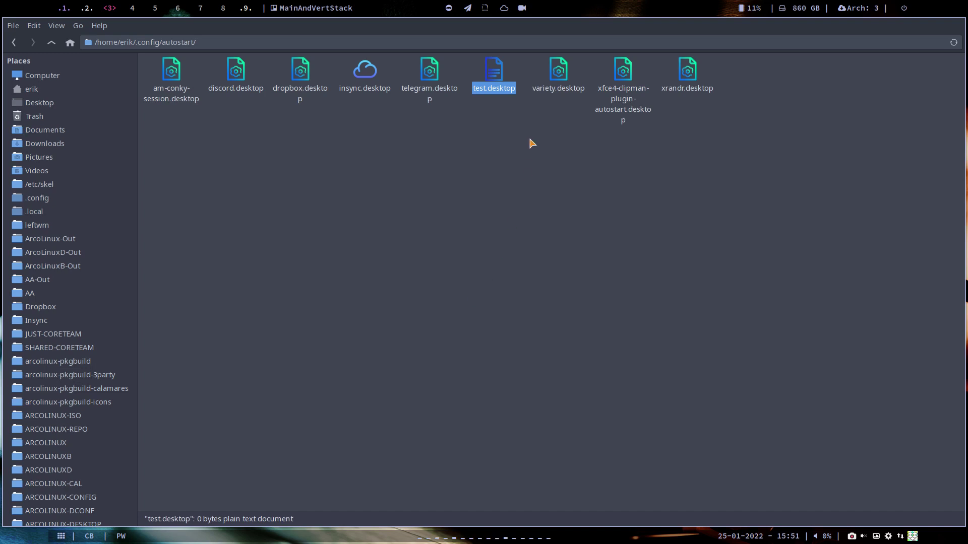
# Open test.desktop in Visual Studio Code and paste the copied desktop entry into it.
pyautogui.rightClick(483, 78)
pyautogui.moveTo(547, 99)
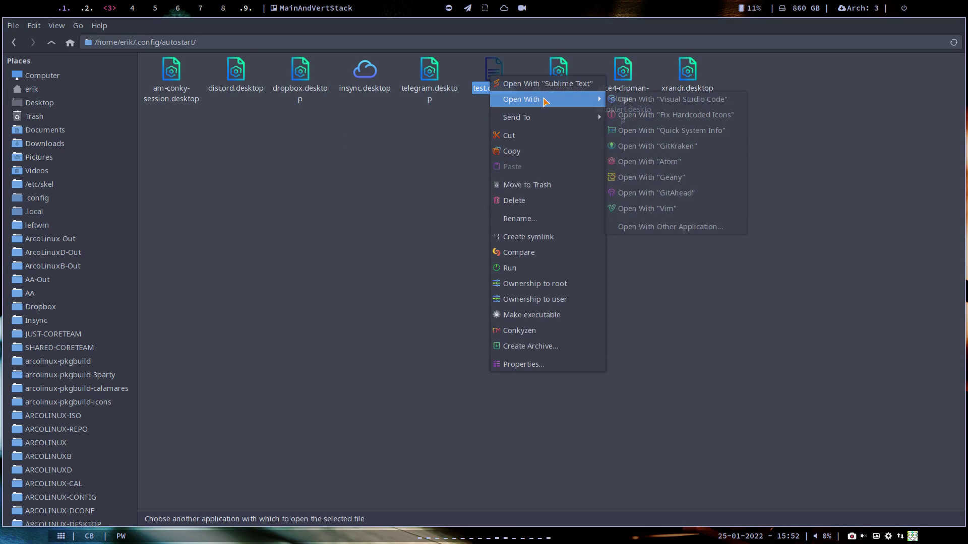
pyautogui.click(631, 99)
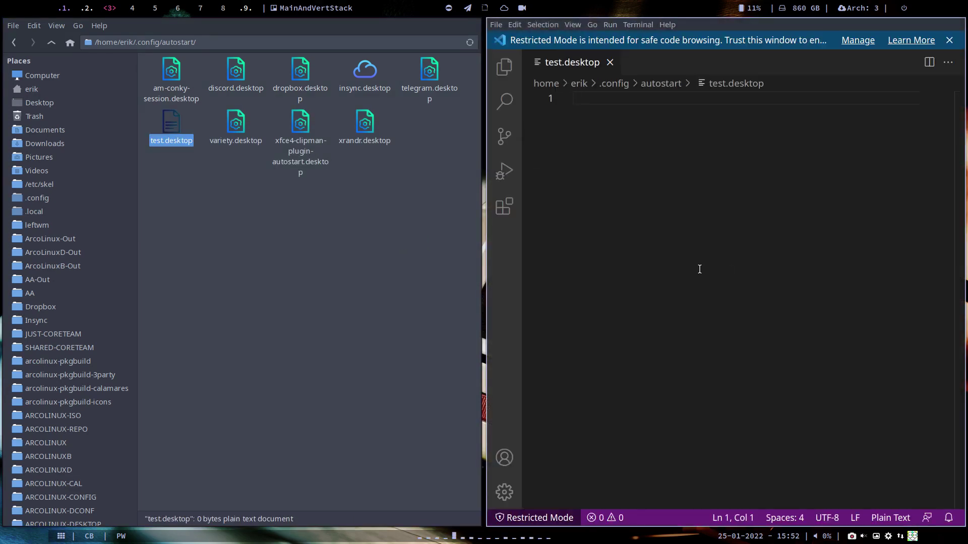
pyautogui.hotkey('ctrl', 'v')
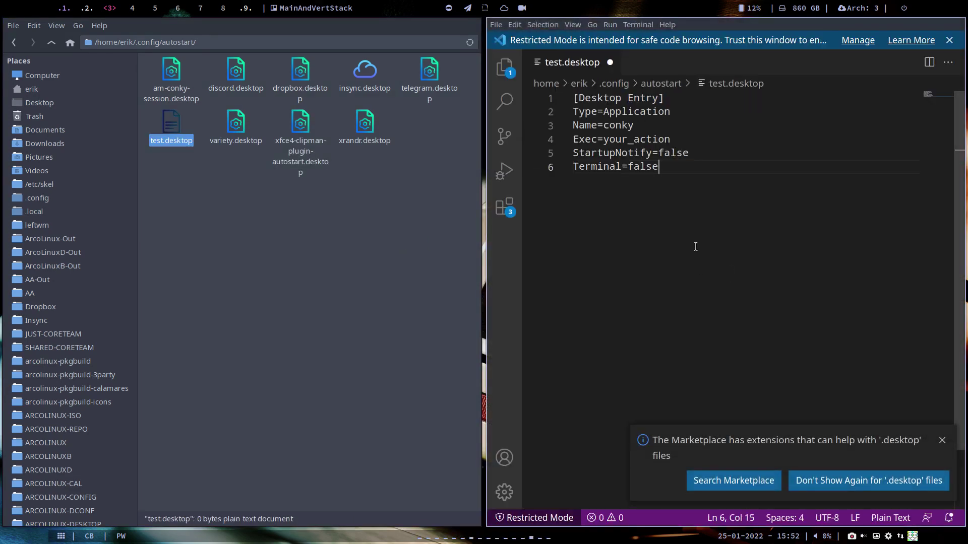
# Set Name to xrandr and Exec to the full path of the shell script in the home folder's .screenlayout directory, and dismiss the extension notification.
pyautogui.doubleClick(622, 130)
pyautogui.write('xrandr')
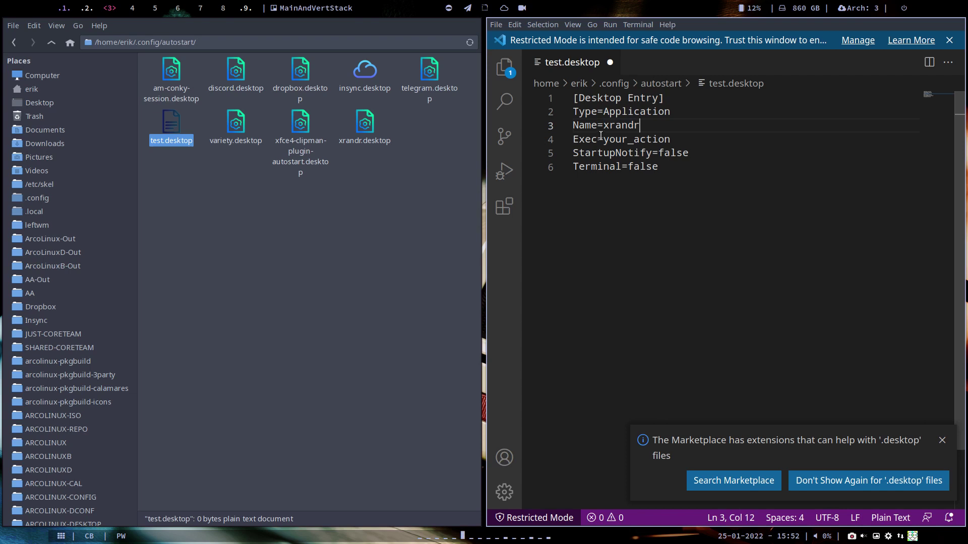
pyautogui.moveTo(602, 139); pyautogui.dragTo(686, 139)
pyautogui.write('/hom/')
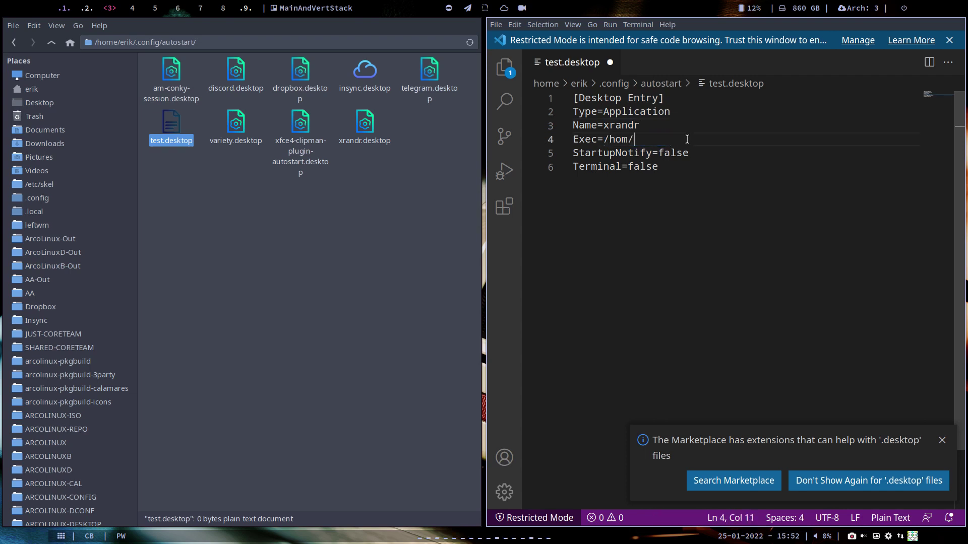
pyautogui.press('BackSpace')
pyautogui.write('e/erik/.screenlayout/')
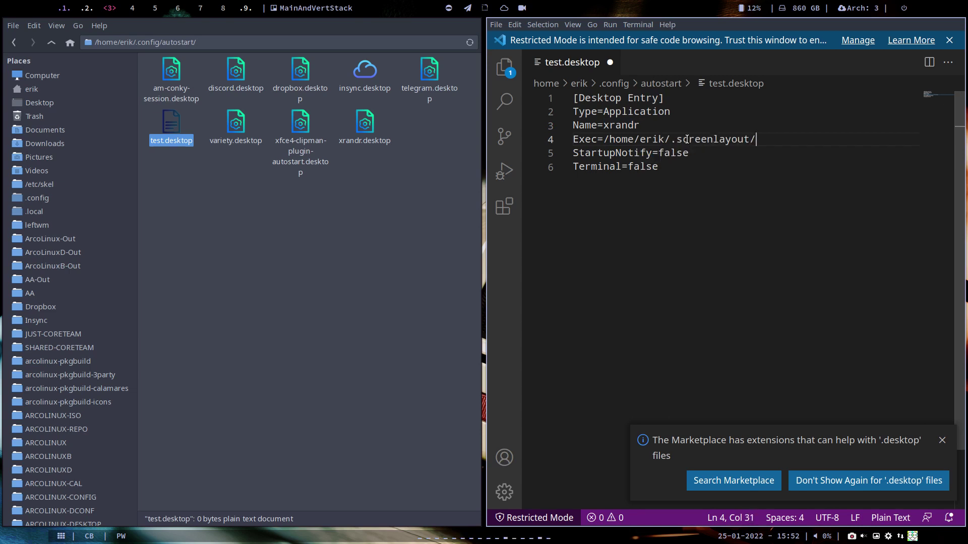
pyautogui.write('erik.sh')
pyautogui.click(940, 440)
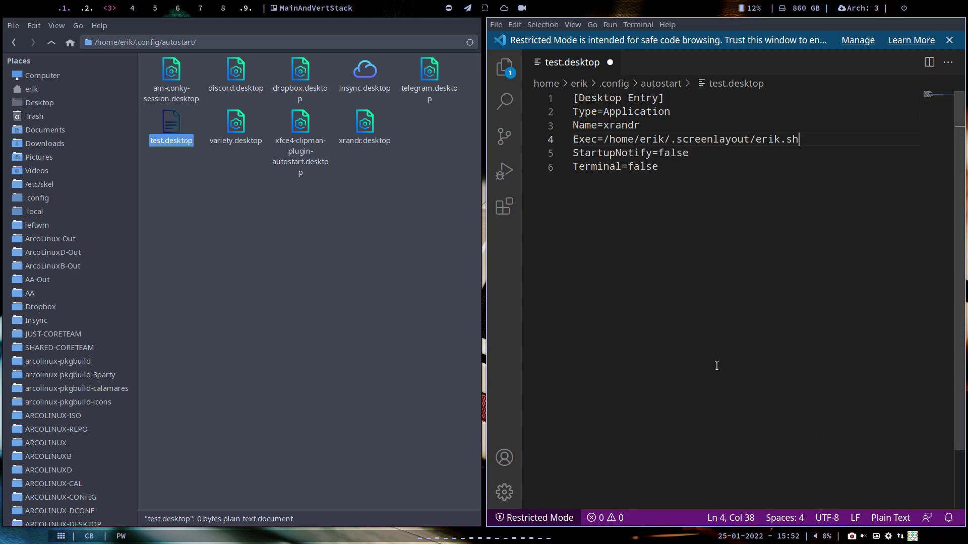
# Open the home folder in a new file manager window and go to .screenlayout to check the script's file name.
pyautogui.click(218, 259)
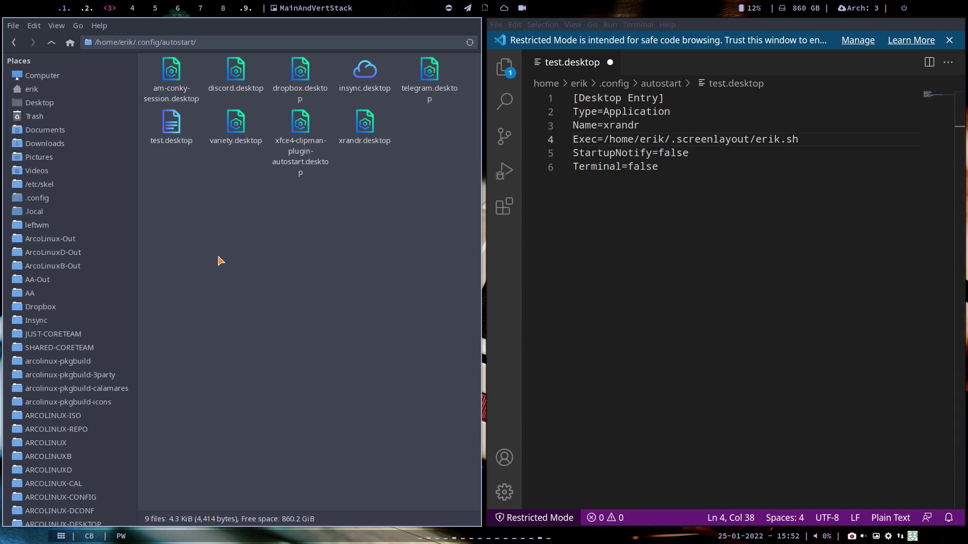
pyautogui.rightClick(41, 93)
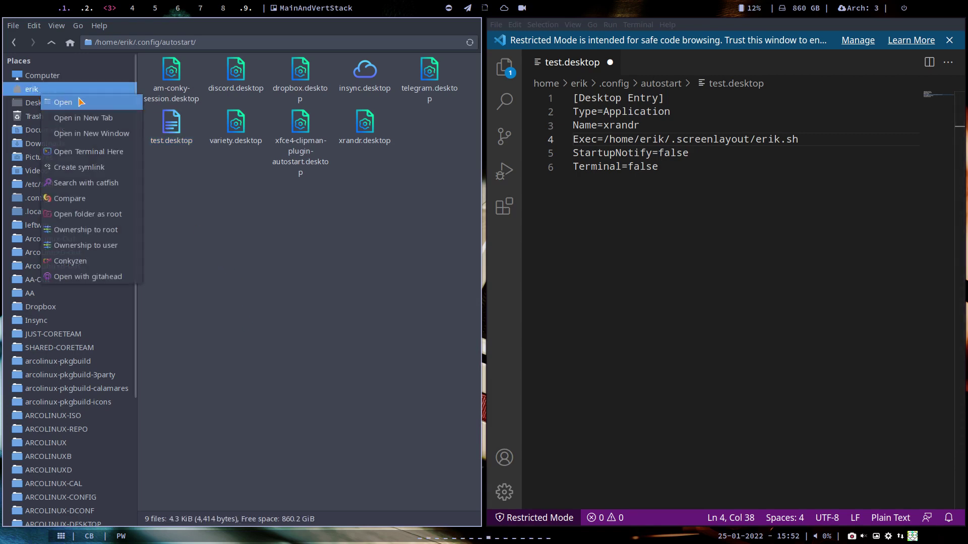
pyautogui.click(108, 133)
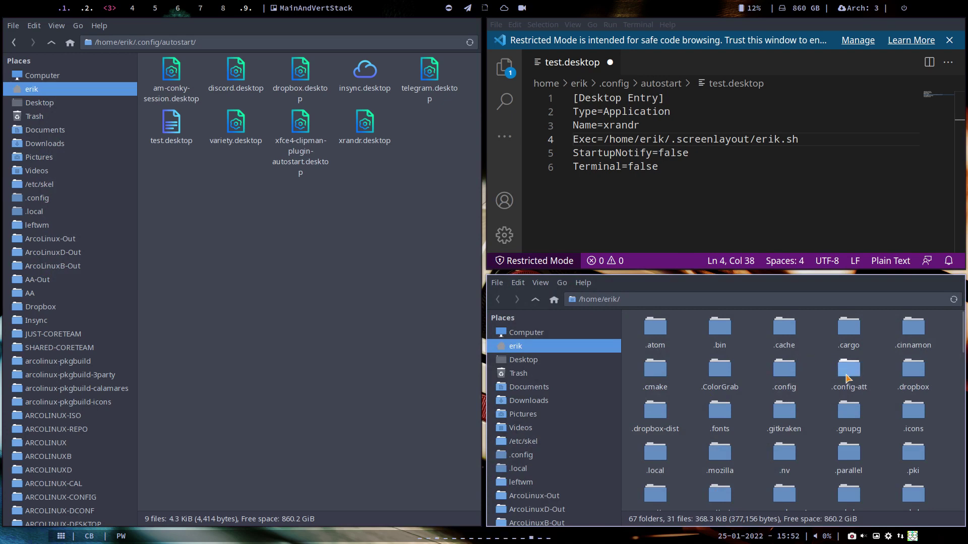
pyautogui.scroll(-2, 848, 378)
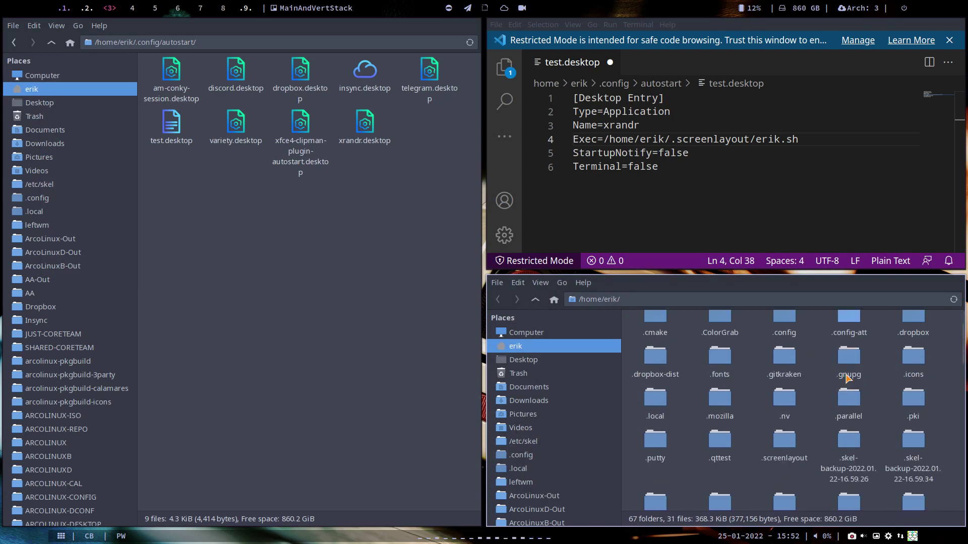
pyautogui.doubleClick(790, 442)
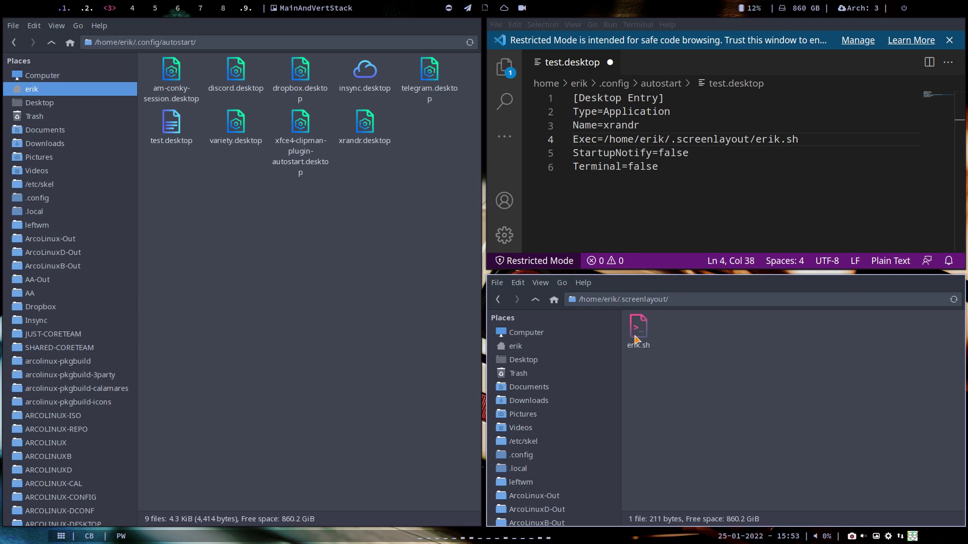
# Dismiss the file manager's pattern selection dialog and save test.desktop in the code editor.
pyautogui.hotkey('ctrl', 's')
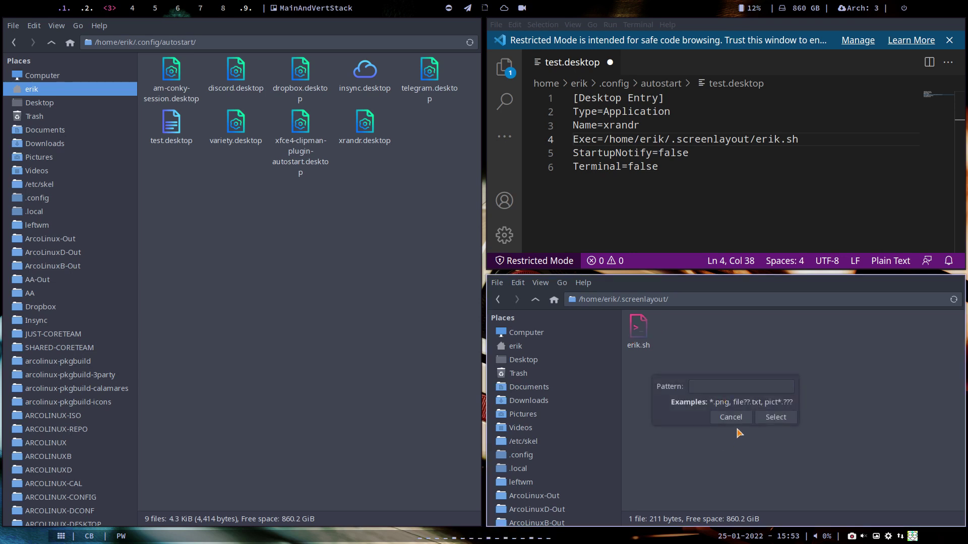
pyautogui.click(731, 416)
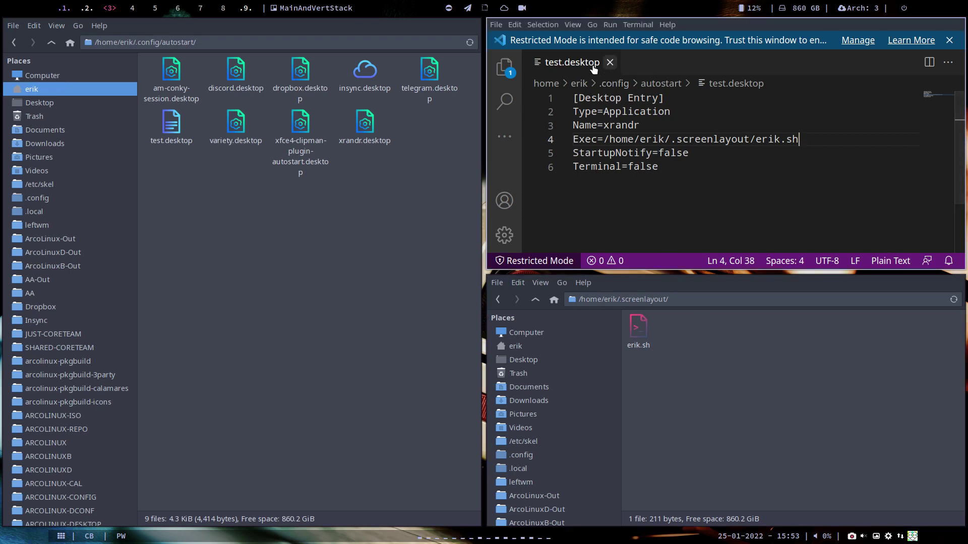
pyautogui.click(673, 217)
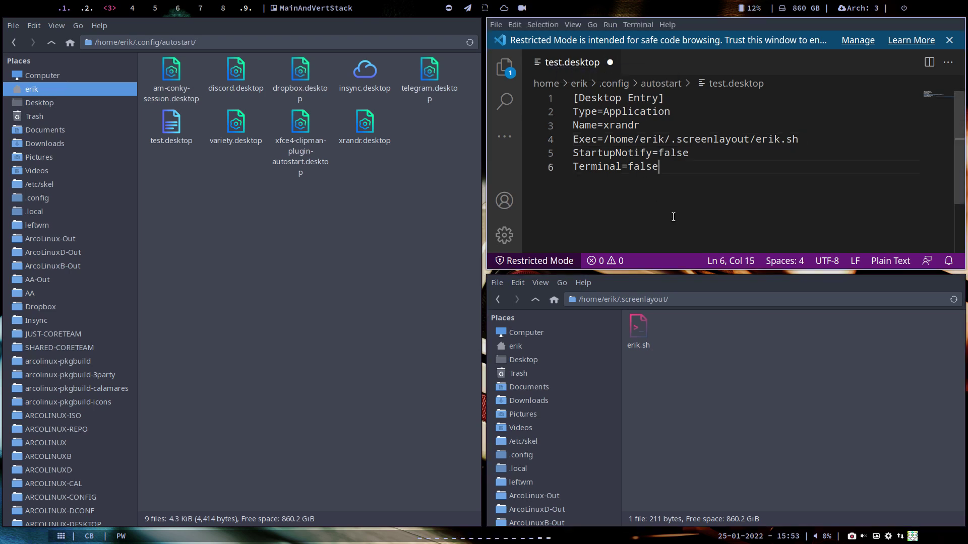
pyautogui.hotkey('ctrl', 's')
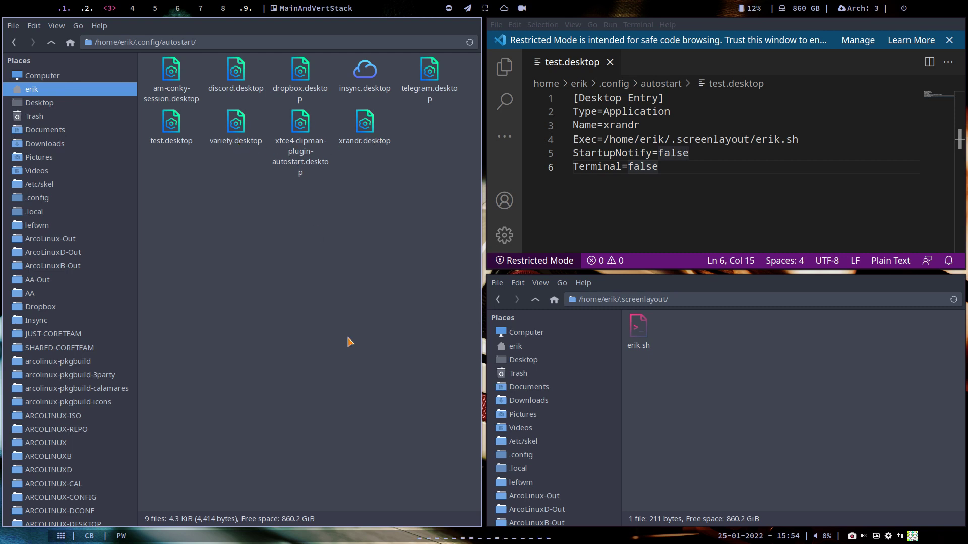
# Switch to the browser and read the article's section on copying an existing .desktop file into ~/.config/autostart.
pyautogui.click(87, 8)
pyautogui.click(58, 256)
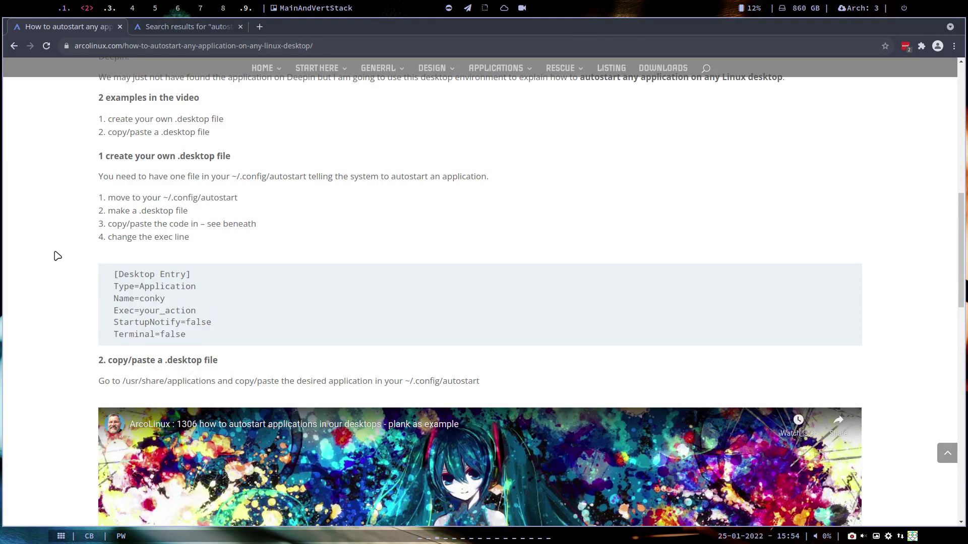
pyautogui.scroll(-3, 55, 255)
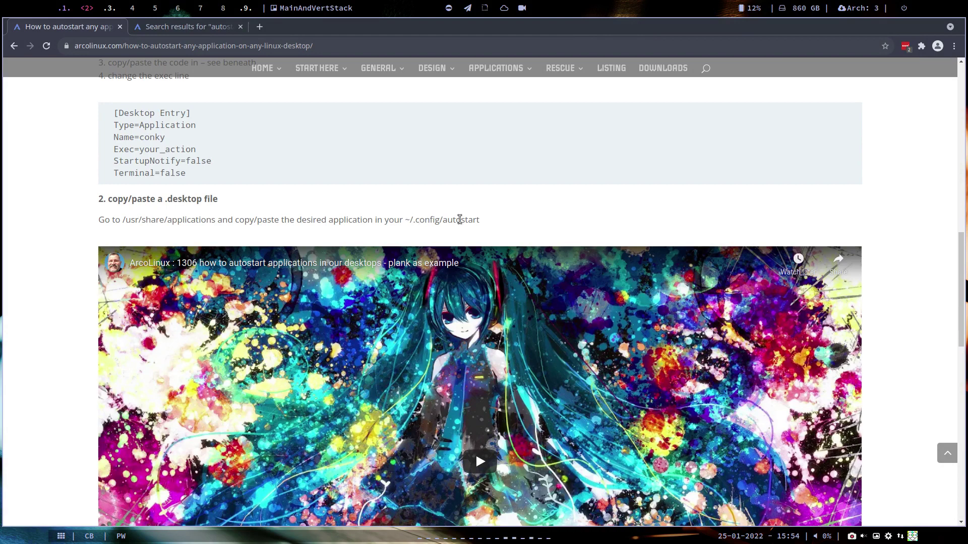
pyautogui.scroll(-2, 438, 217)
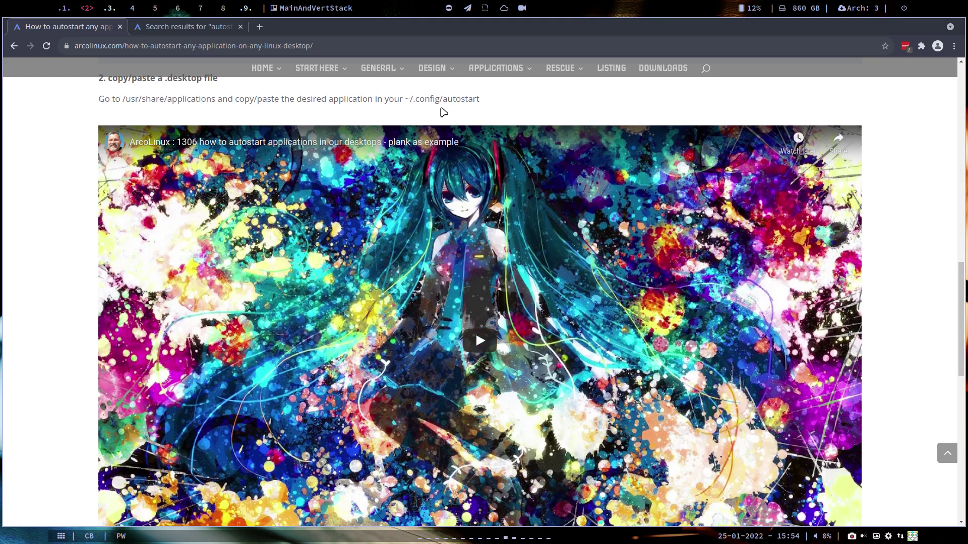
# Return to the file managers and copy firefox.desktop from /usr/share/applications into ~/.config/autostart.
pyautogui.click(110, 8)
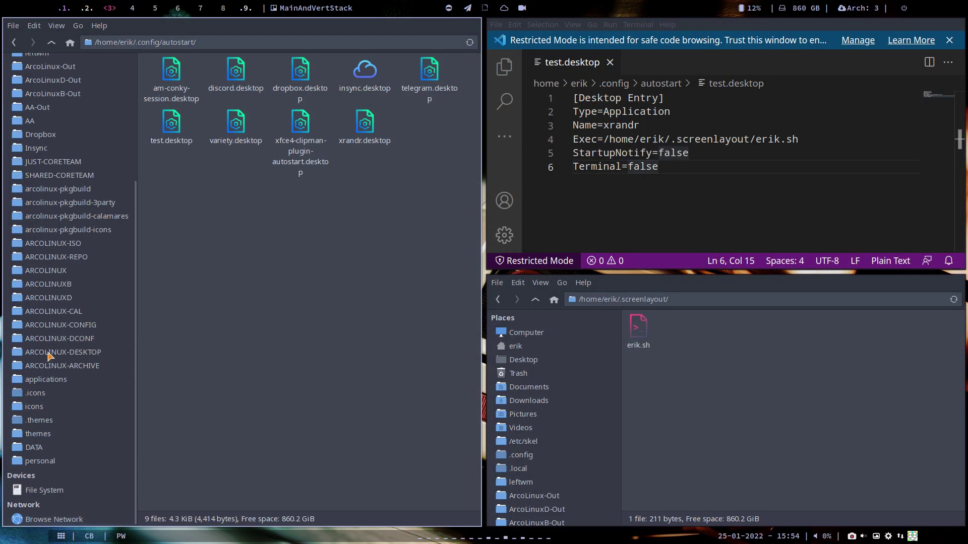
pyautogui.click(55, 379)
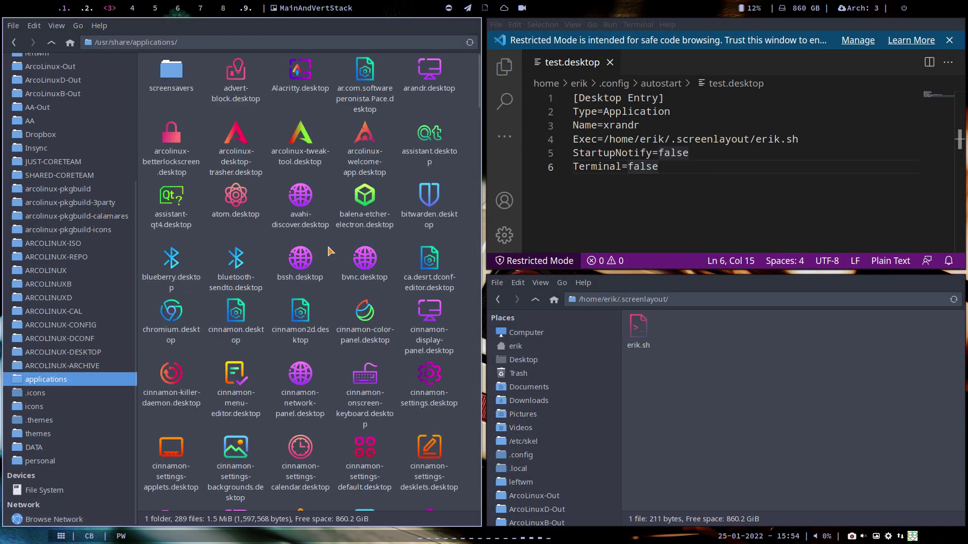
pyautogui.write('firef')
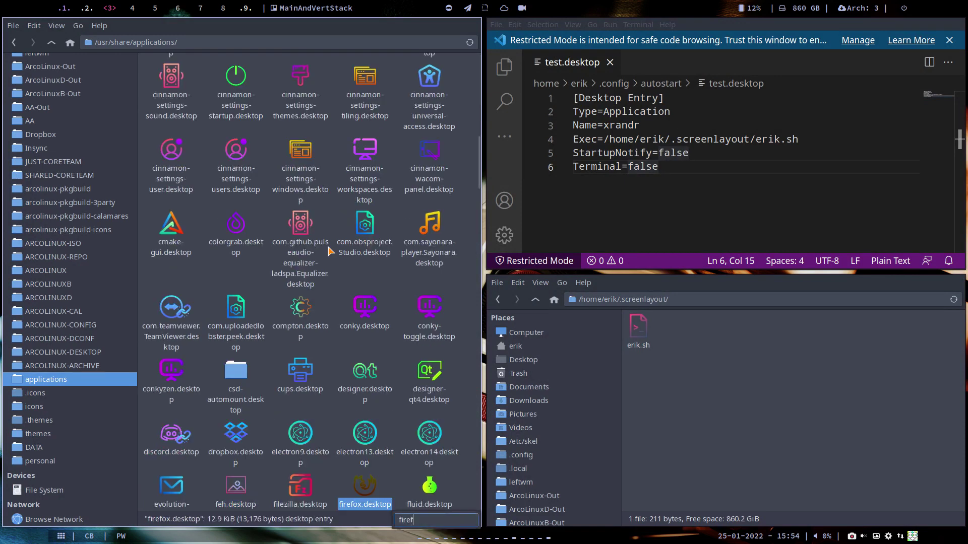
pyautogui.click(367, 488)
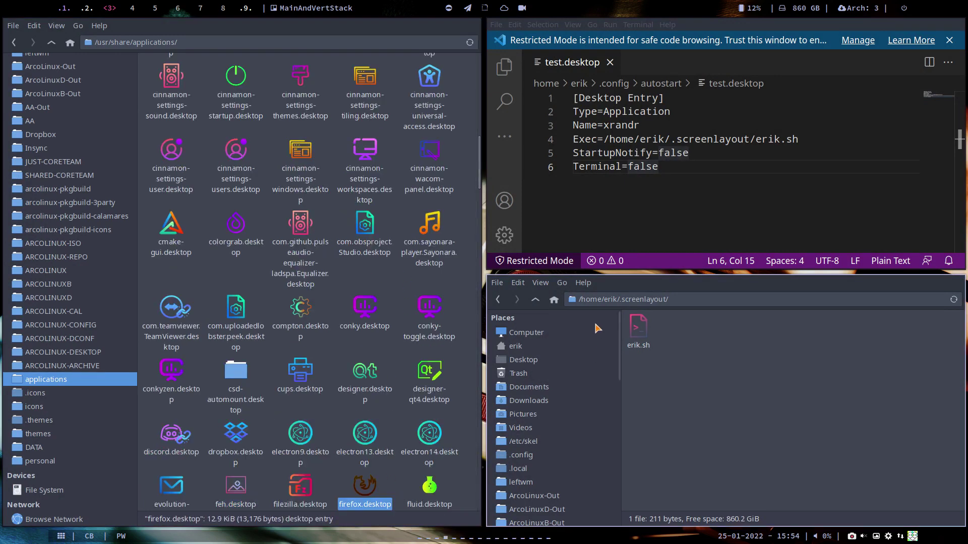
pyautogui.click(529, 346)
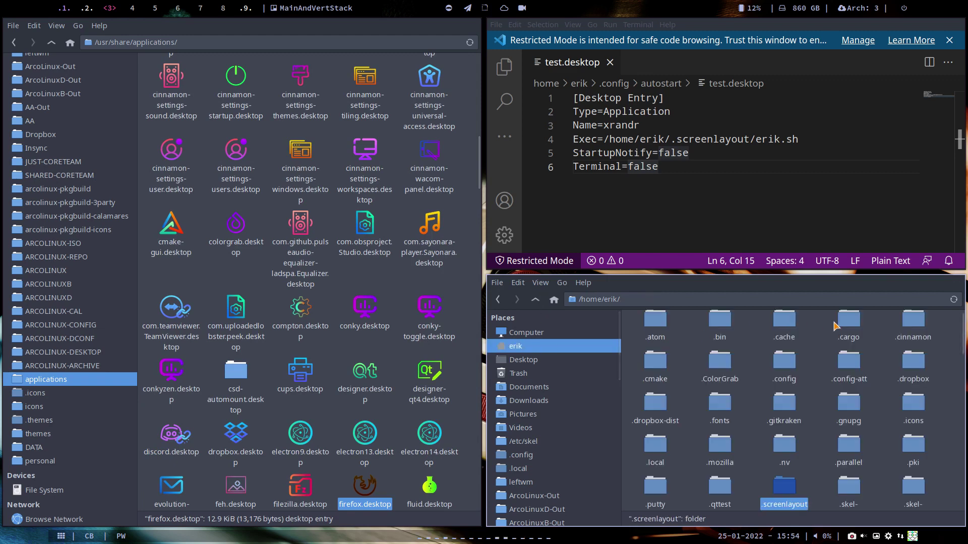
pyautogui.doubleClick(782, 367)
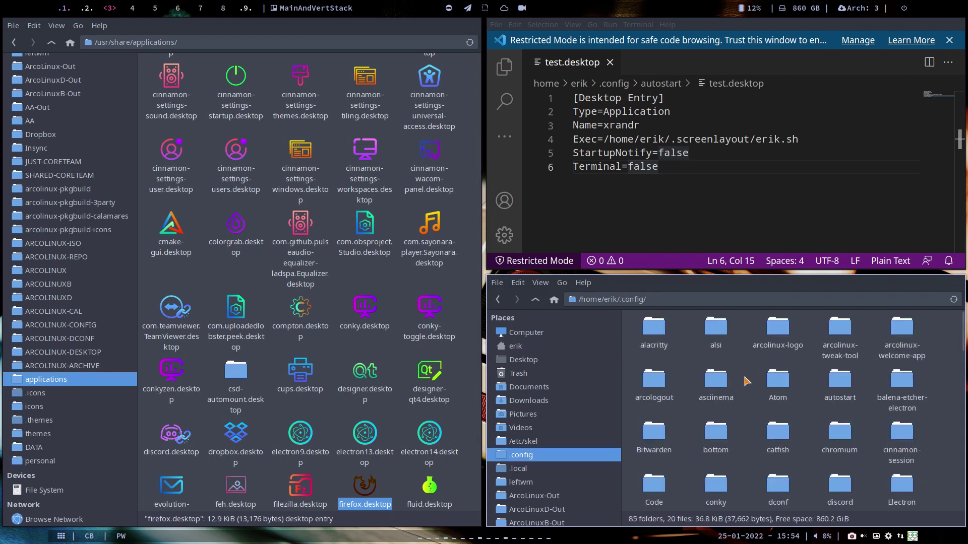
pyautogui.doubleClick(838, 384)
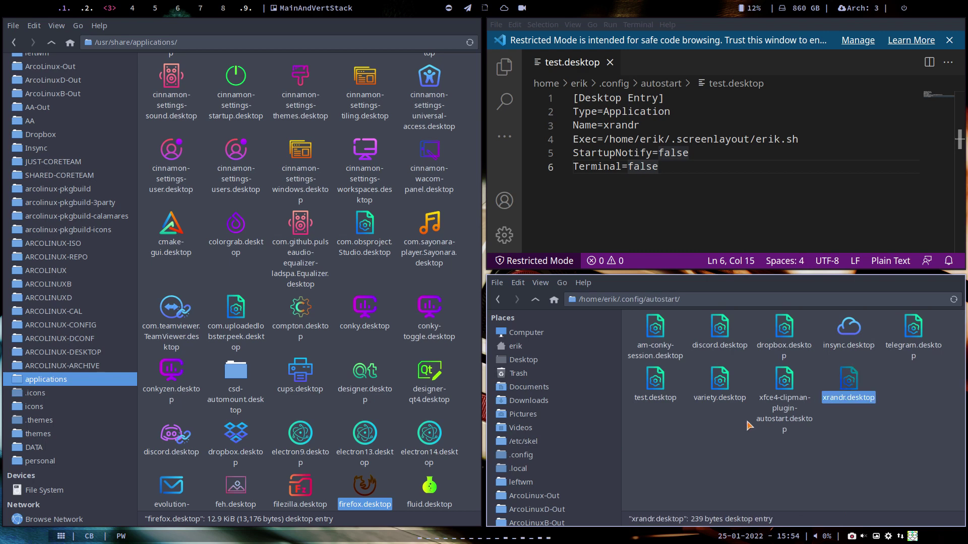
pyautogui.hotkey('ctrl', 'v')
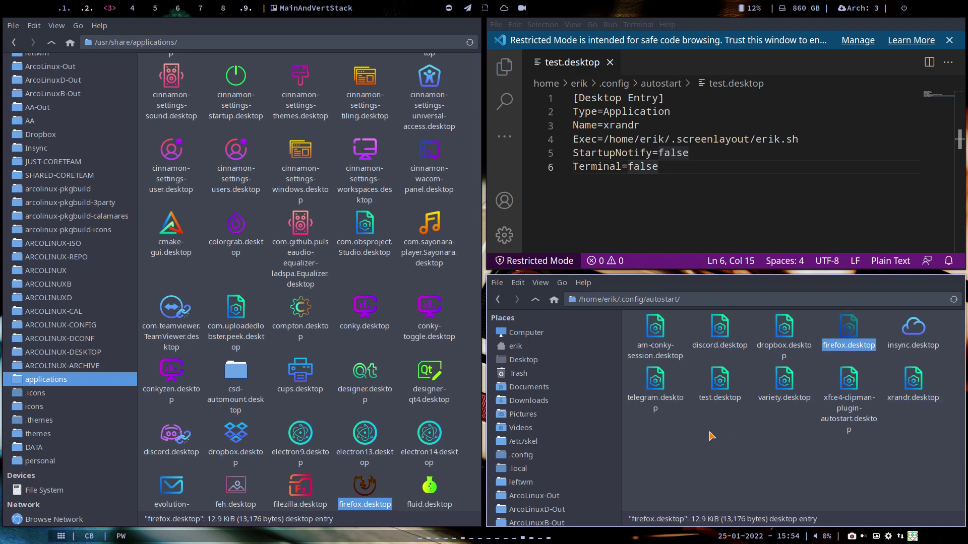
# Go through the firefox, discord, dropbox and insync .desktop entries in the autostart folder, leaving none selected.
pyautogui.click(850, 331)
pyautogui.click(722, 329)
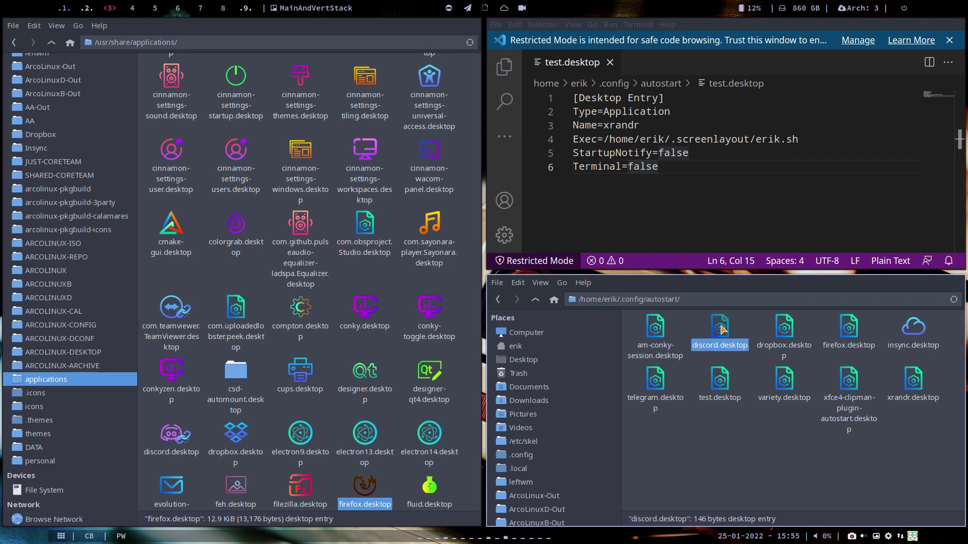
pyautogui.click(785, 337)
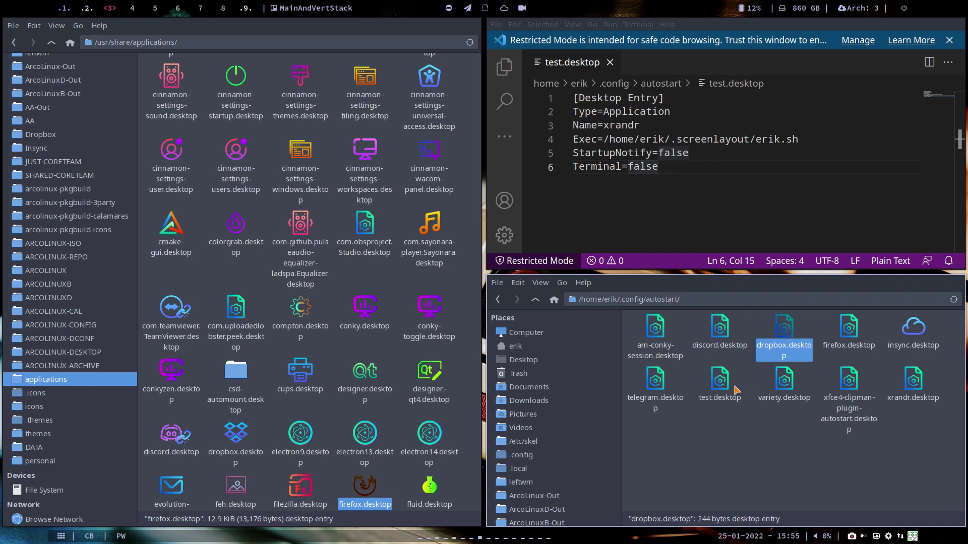
pyautogui.click(919, 334)
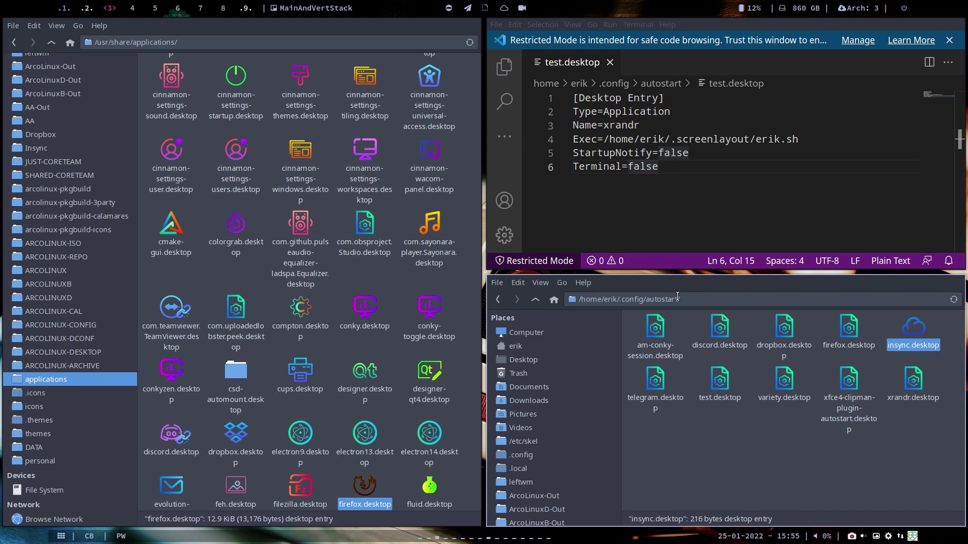
pyautogui.click(698, 447)
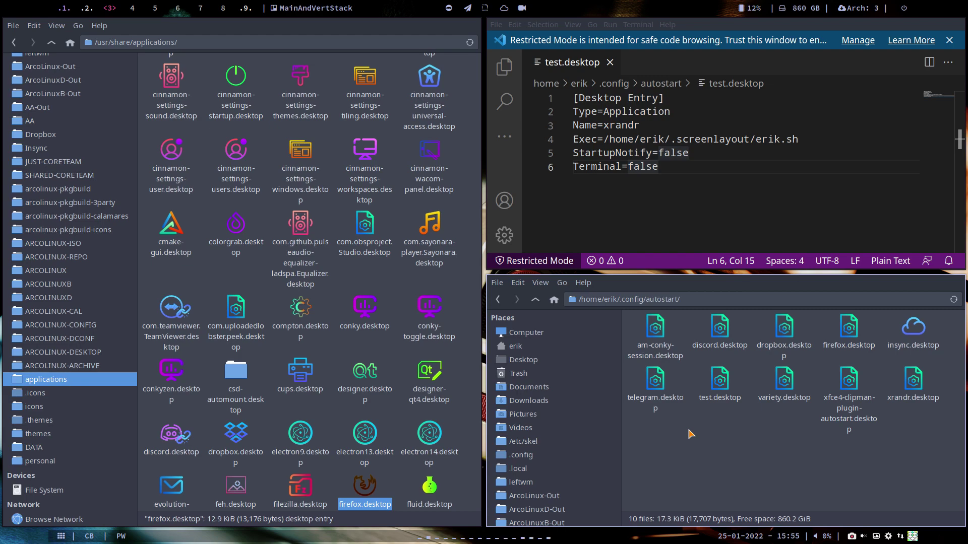
# Switch to the ArcoLinuxD page in the browser, open the Phase 3 Qtile section and look through its articles.
pyautogui.scroll(5, 86, 230)
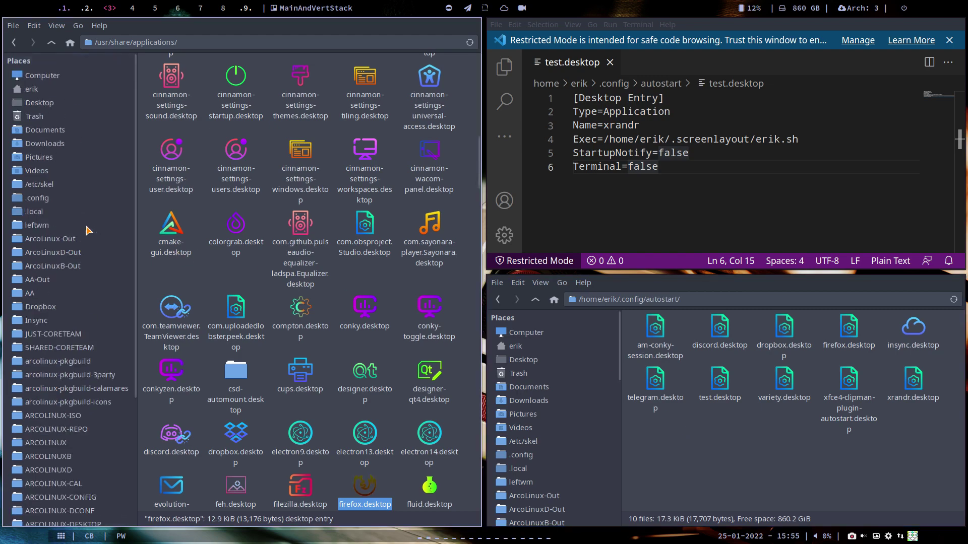
pyautogui.click(89, 8)
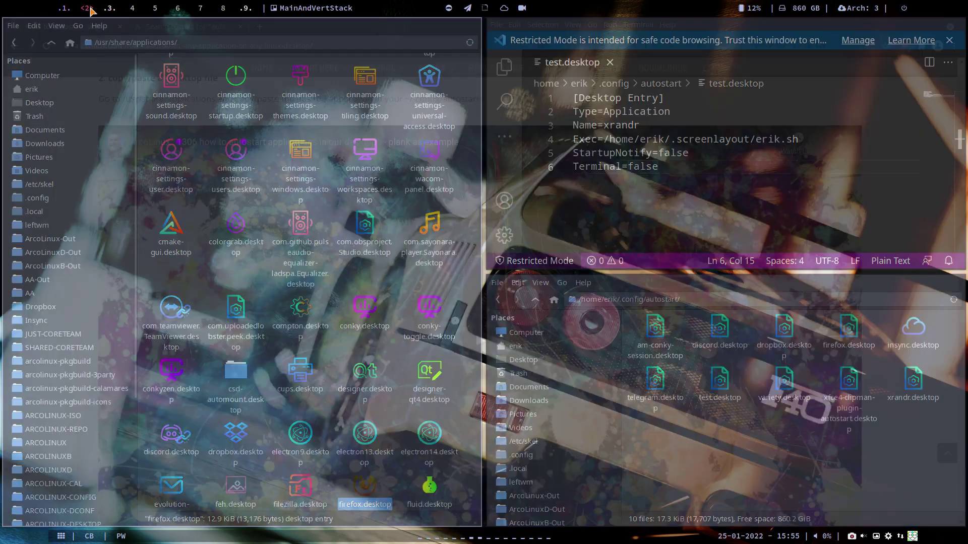
pyautogui.click(210, 29)
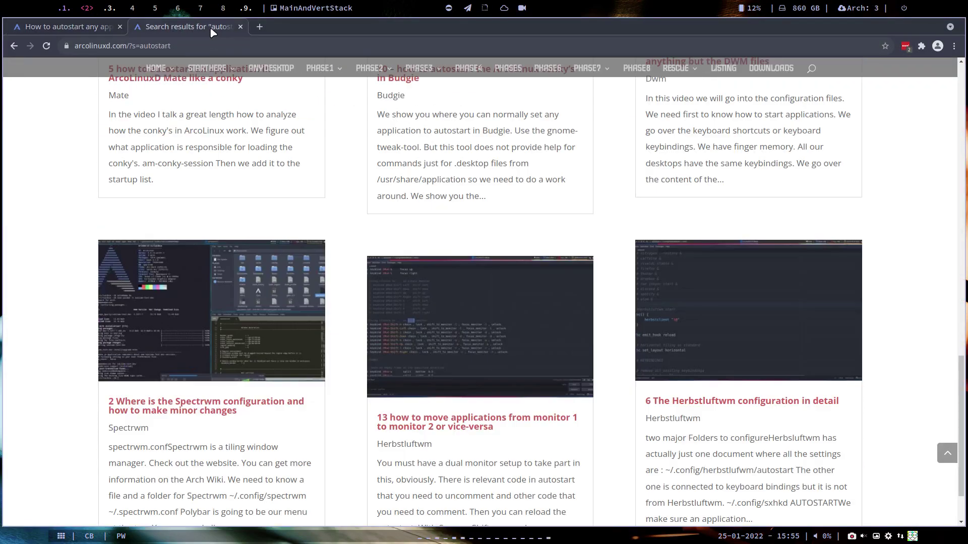
pyautogui.moveTo(421, 73)
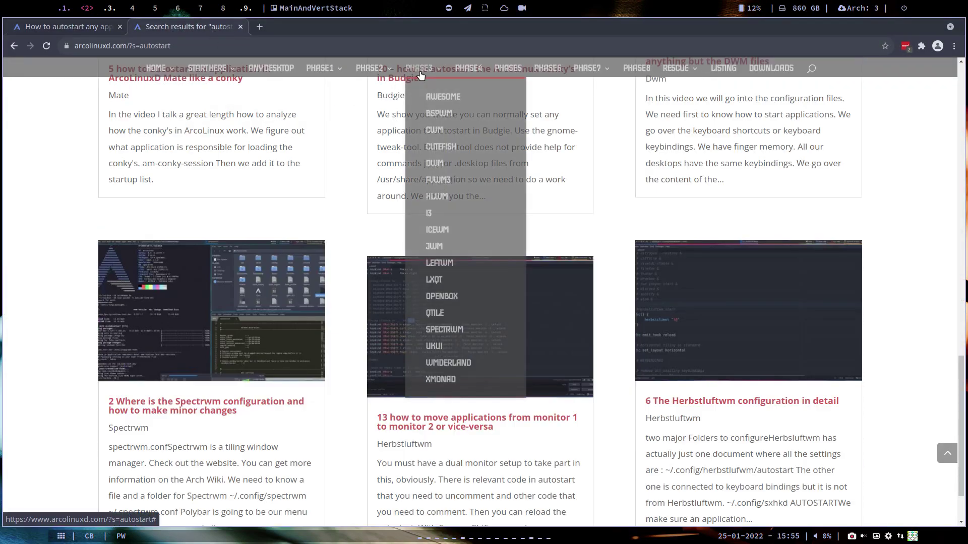
pyautogui.click(436, 313)
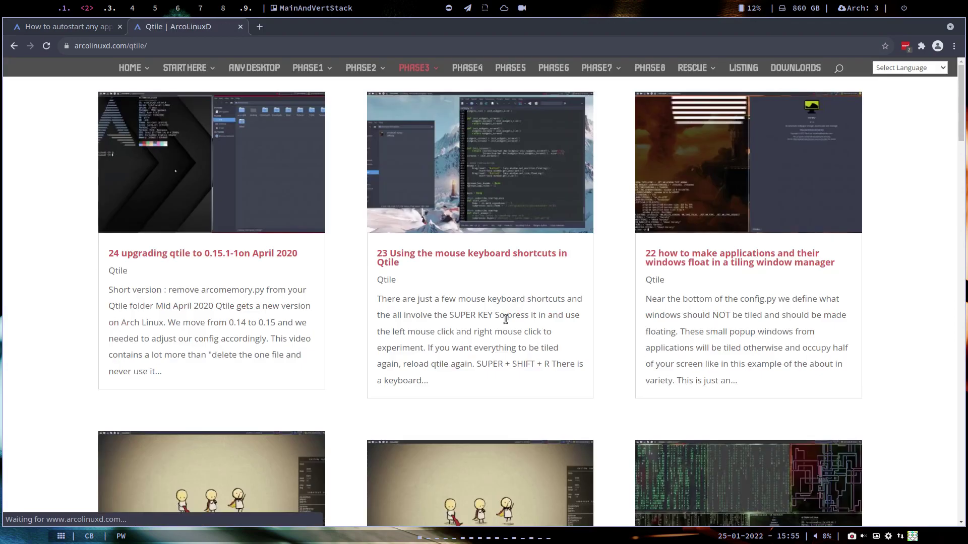
pyautogui.scroll(-20, 505, 319)
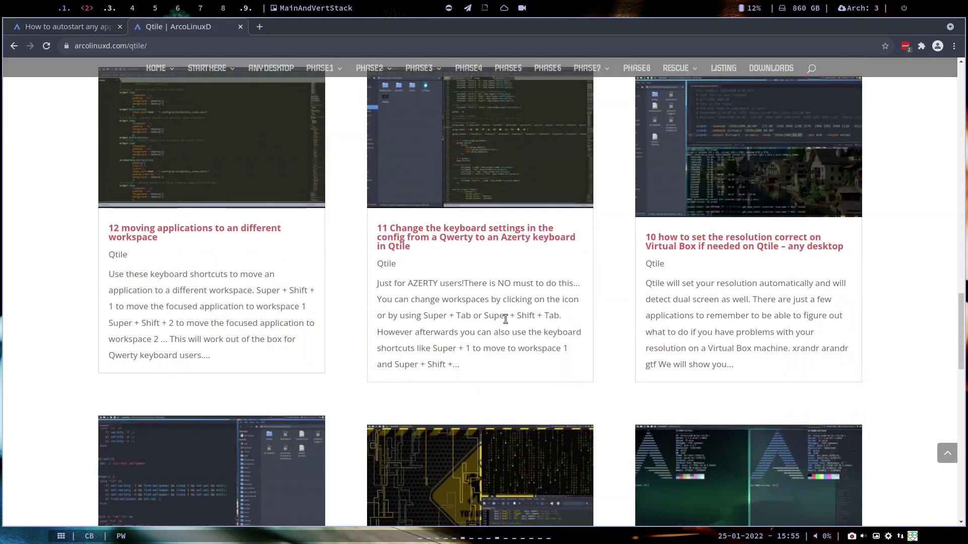
pyautogui.scroll(-10, 506, 319)
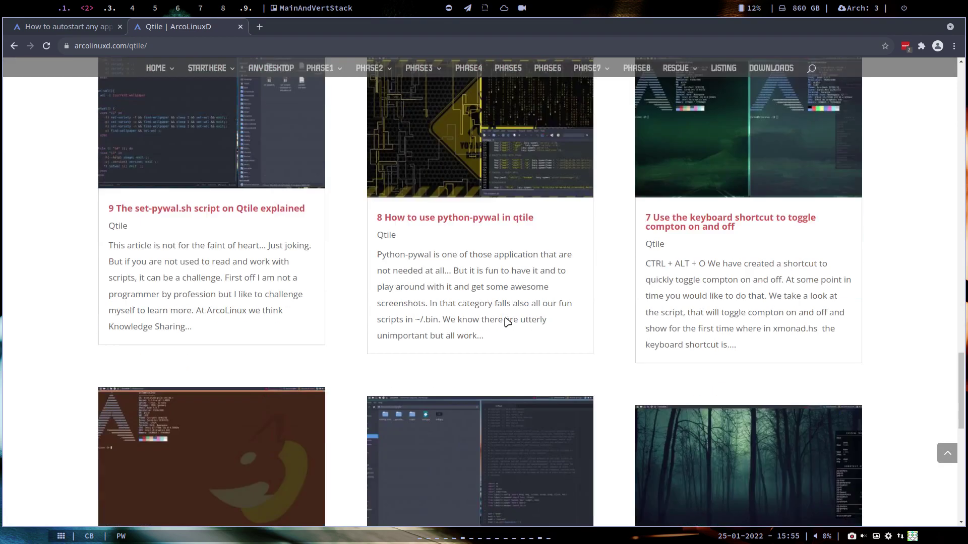
pyautogui.scroll(-3, 505, 322)
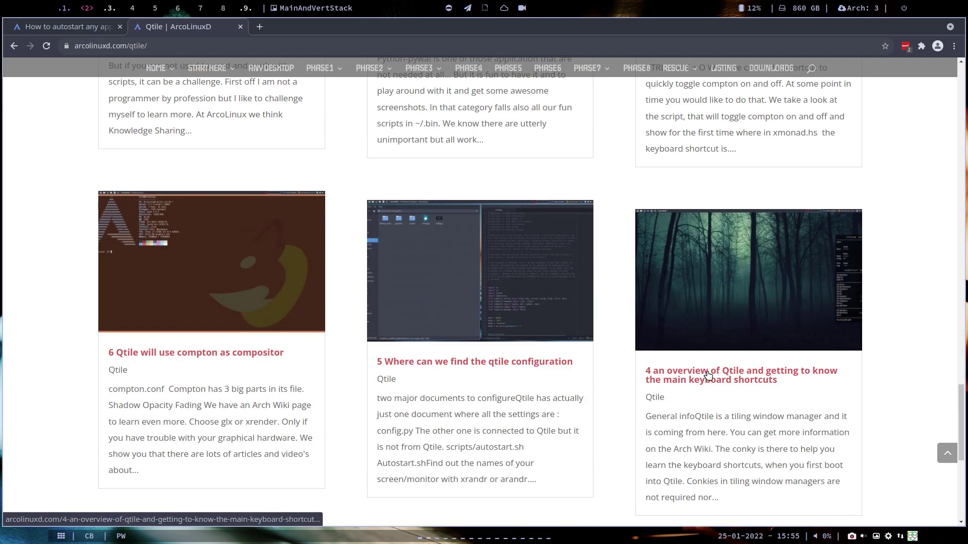
pyautogui.scroll(-5, 707, 376)
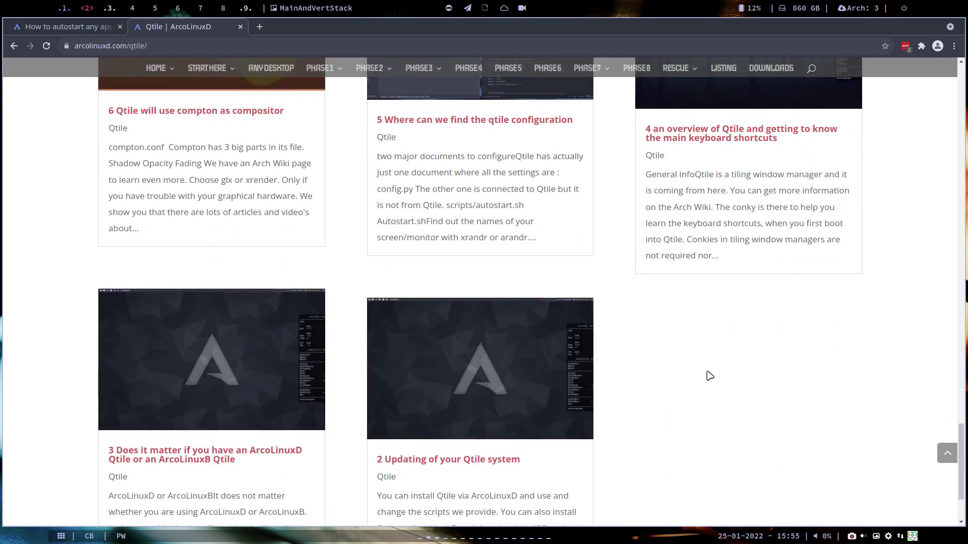
pyautogui.scroll(20, 709, 376)
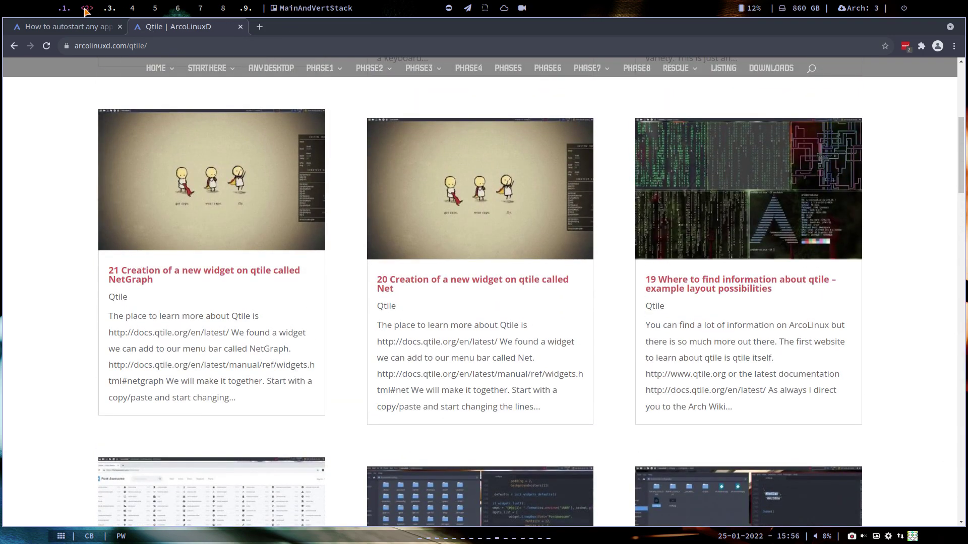
# Open the up script from ~/.config/leftwm/themes/db-scifi-star in Visual Studio Code and close test.desktop.
pyautogui.click(109, 8)
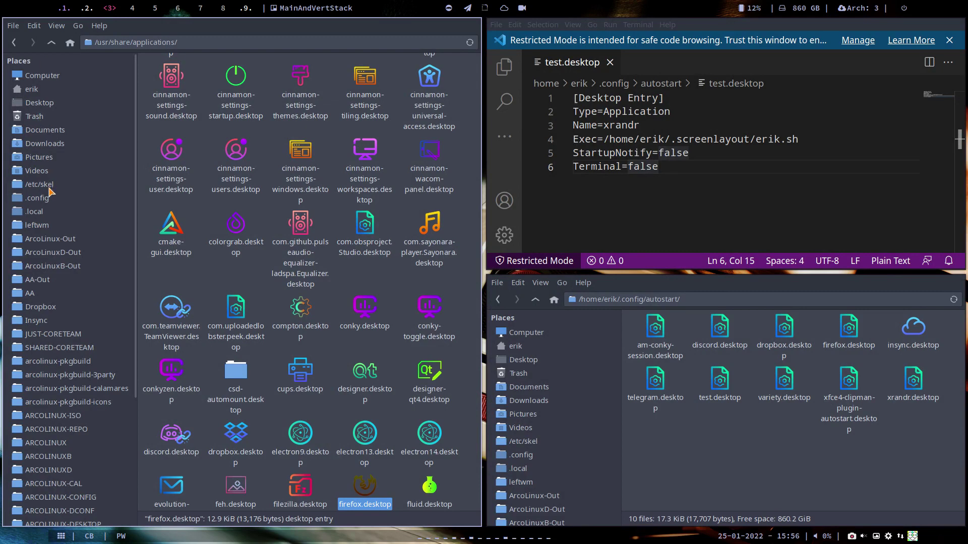
pyautogui.click(45, 224)
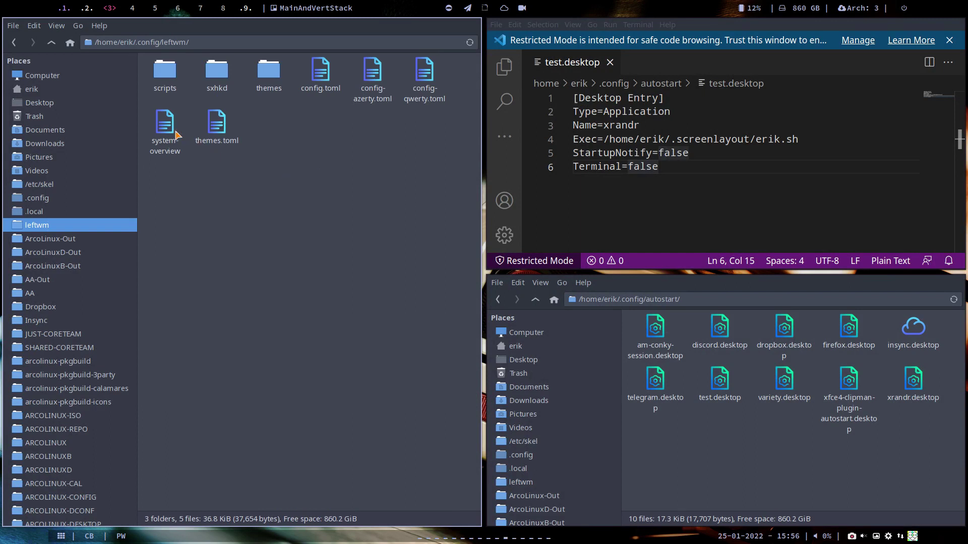
pyautogui.doubleClick(264, 74)
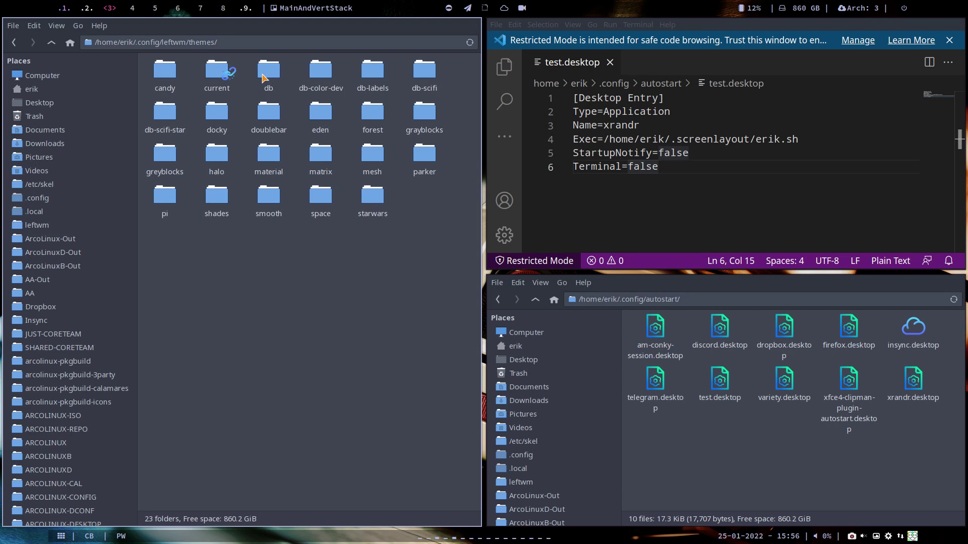
pyautogui.doubleClick(168, 116)
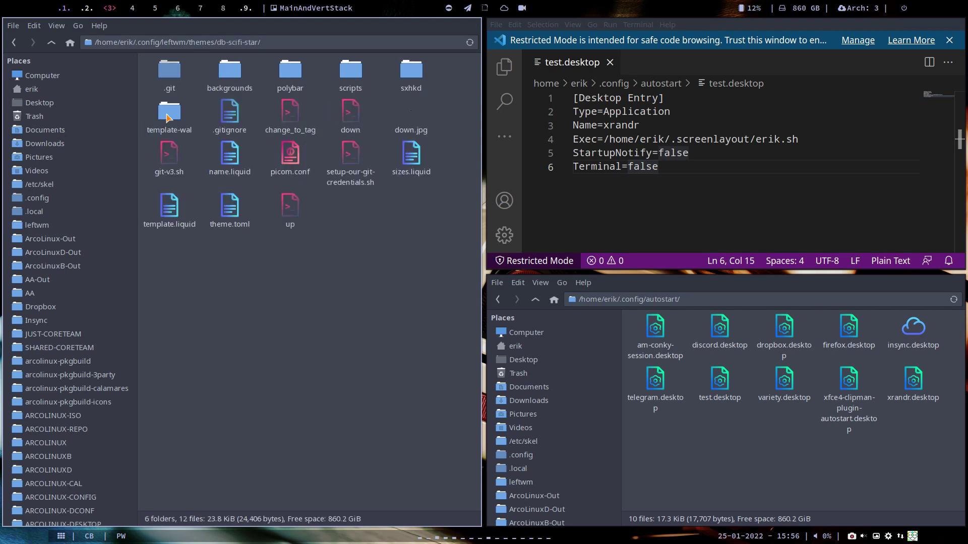
pyautogui.click(295, 209)
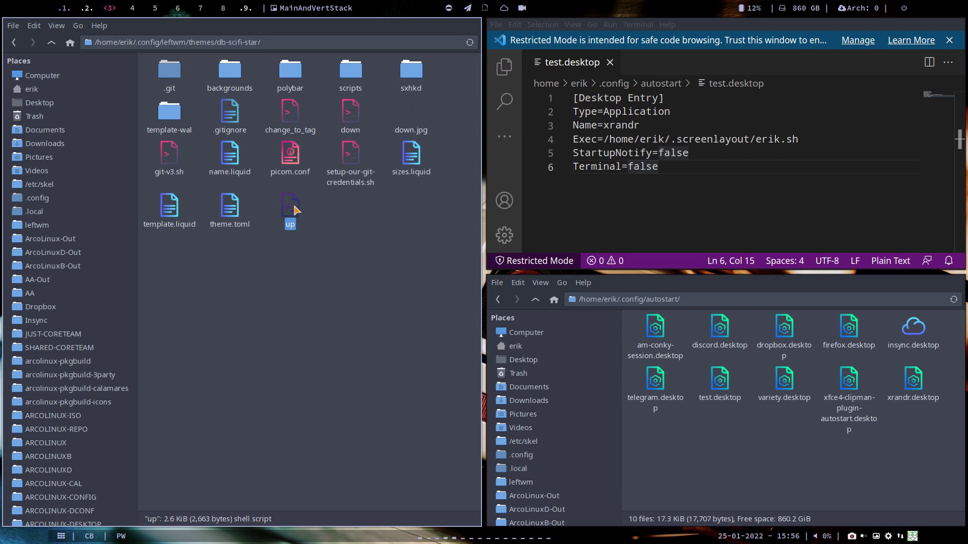
pyautogui.moveTo(295, 208); pyautogui.dragTo(549, 182)
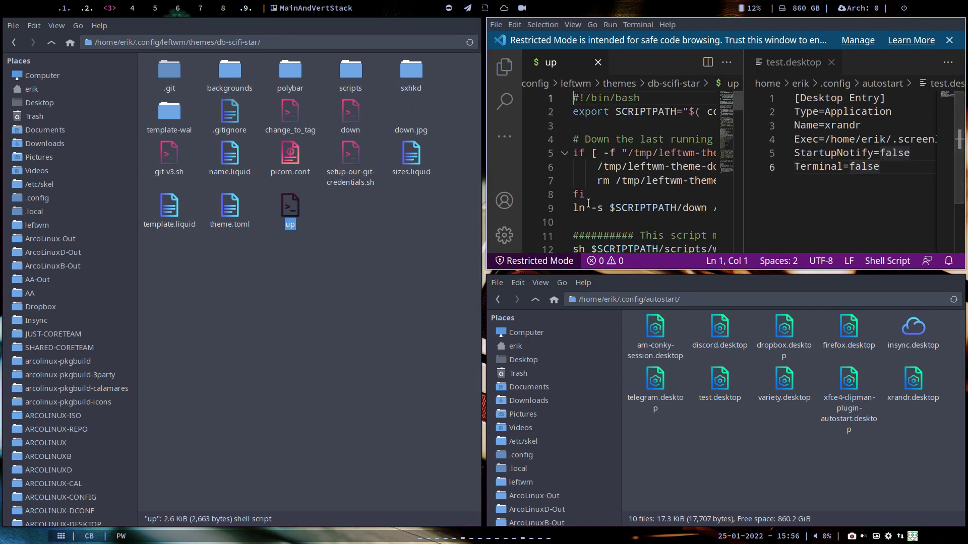
pyautogui.click(831, 62)
# Examine the "diversity of apps to start" section of the up script, starting with the nm-applet and pamac-tray lines.
pyautogui.scroll(-13, 770, 170)
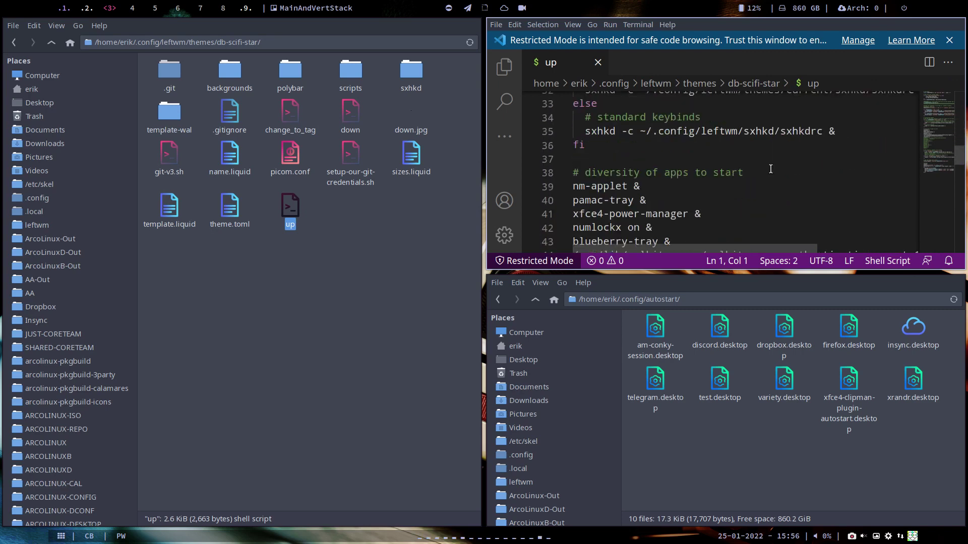
pyautogui.scroll(1, 770, 169)
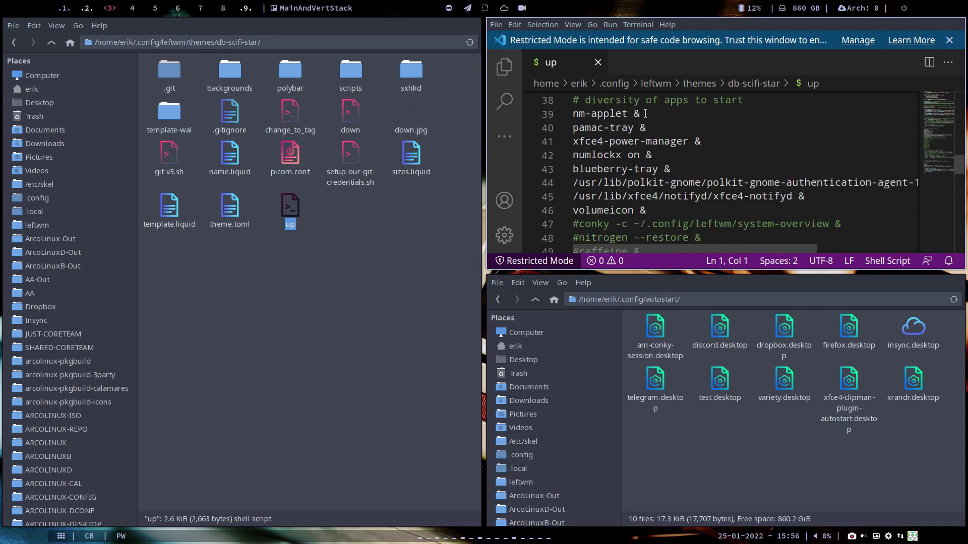
pyautogui.moveTo(645, 114); pyautogui.dragTo(569, 115)
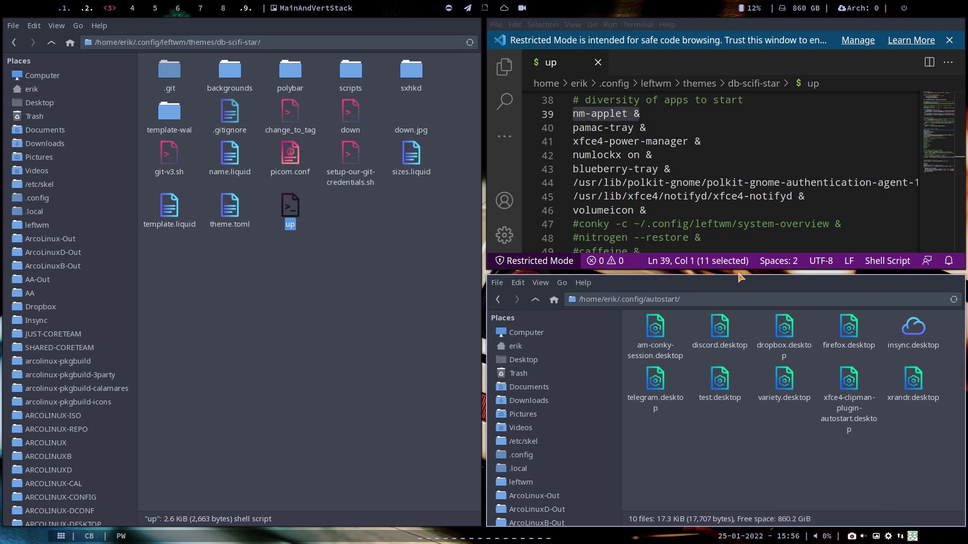
pyautogui.click(646, 127)
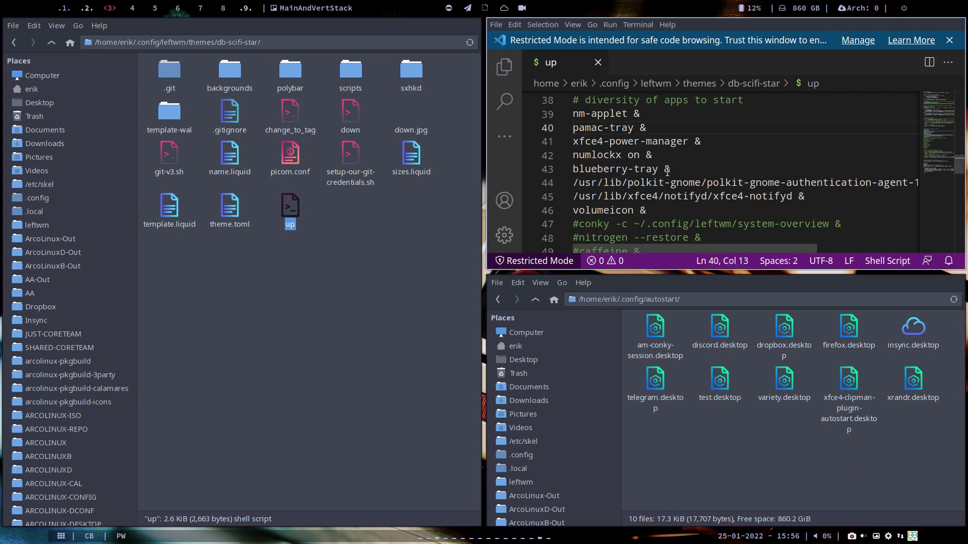
# Add the line /home/erik/.screenlayout/erik.sh below the volumeicon entry in the up script.
pyautogui.click(669, 208)
pyautogui.press('Return')
pyautogui.write('/hom')
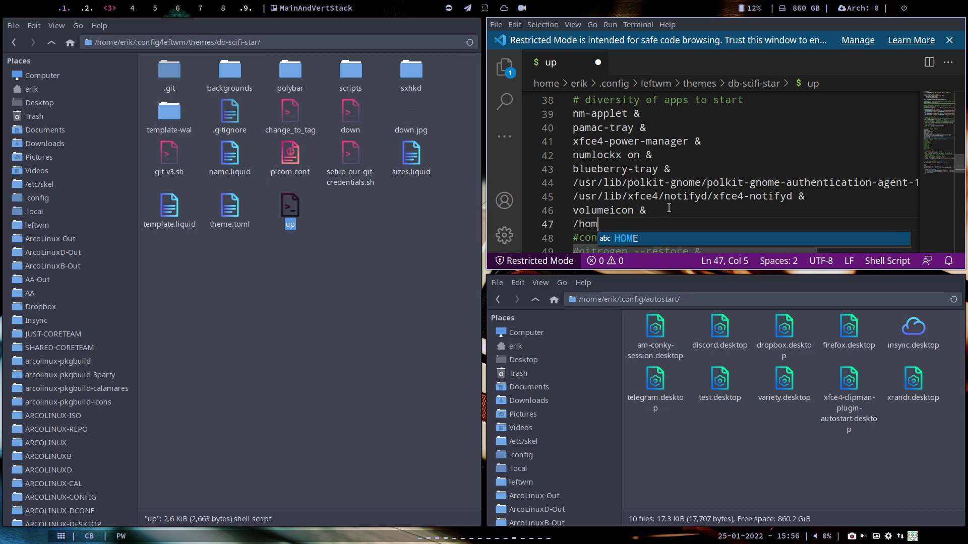
pyautogui.write('e/erik/')
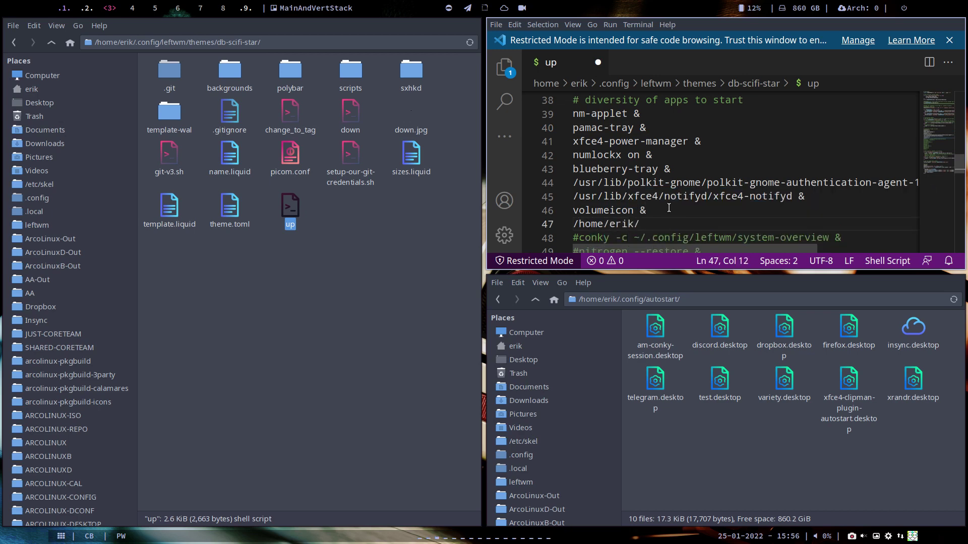
pyautogui.write('.screenlayout/eri')
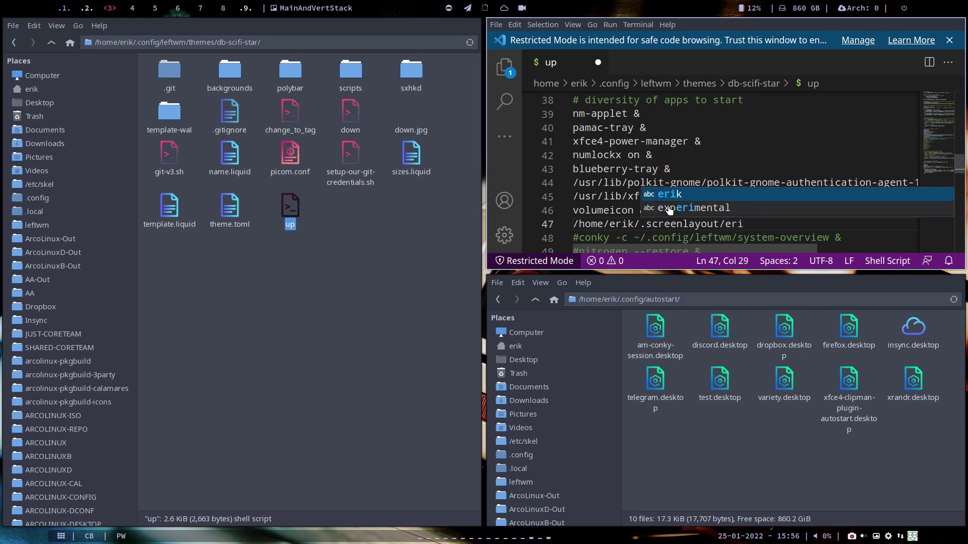
pyautogui.press('Escape')
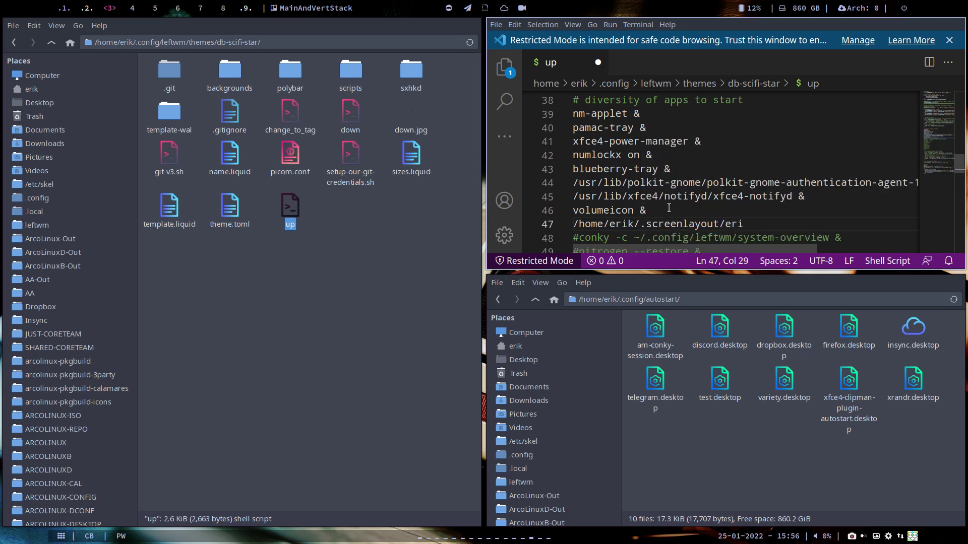
pyautogui.write('k.sh')
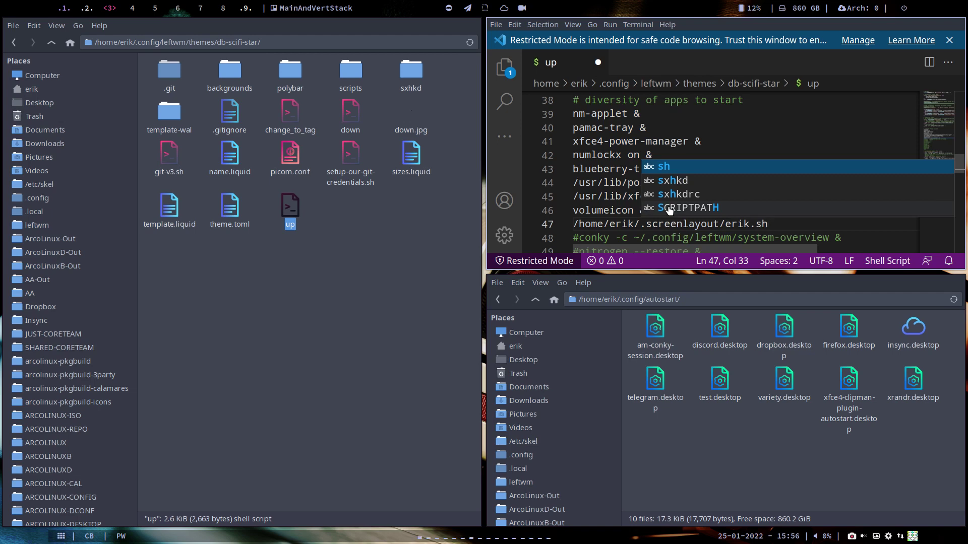
# Replace the /home/erik/ prefix of the new script line with ~/.
pyautogui.hotkey('ctrl', 'Left')
pyautogui.hotkey('ctrl', 'Left')
pyautogui.hotkey('ctrl', 'Left')
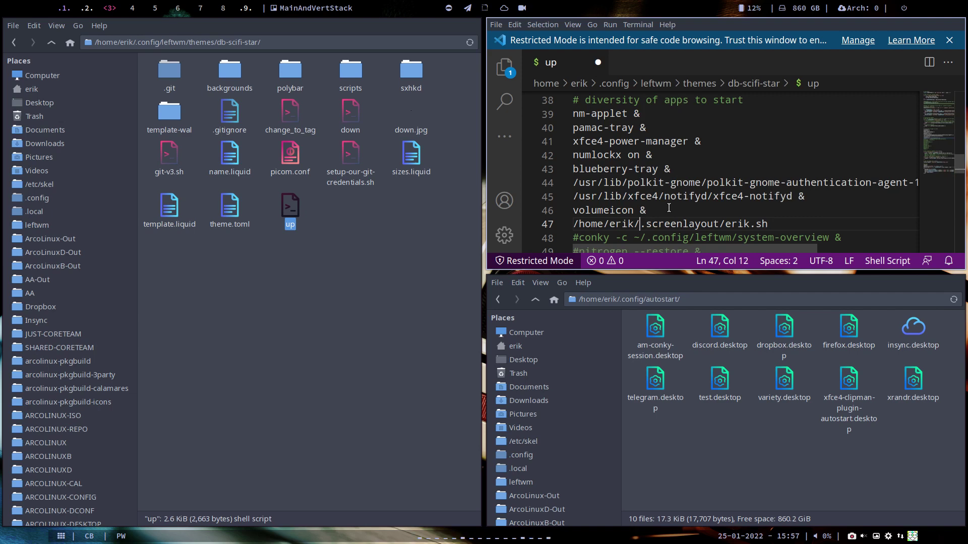
pyautogui.press('BackSpace')
pyautogui.press('BackSpace')
pyautogui.press('BackSpace')
pyautogui.press('BackSpace')
pyautogui.press('BackSpace')
pyautogui.press('BackSpace')
pyautogui.press('BackSpace')
pyautogui.press('BackSpace')
pyautogui.press('BackSpace')
pyautogui.press('BackSpace')
pyautogui.press('BackSpace')
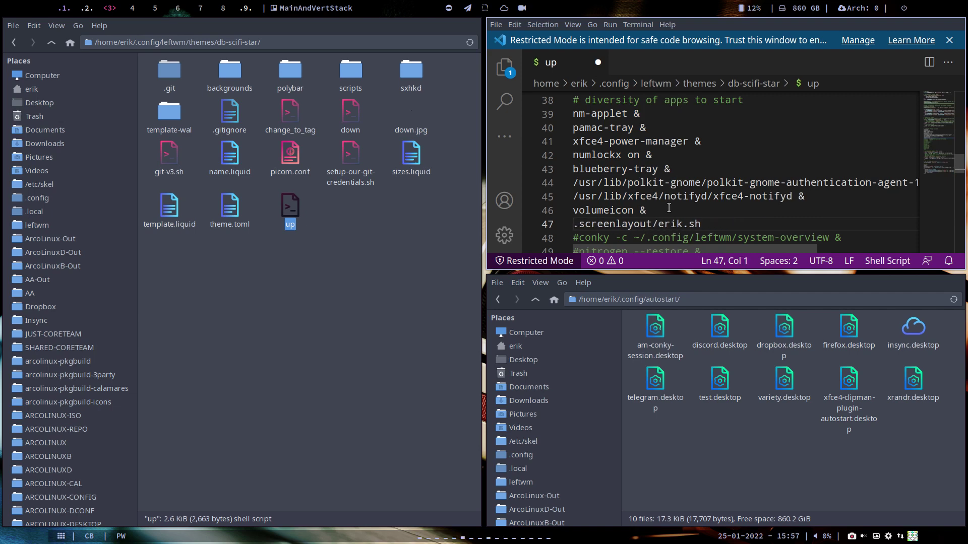
pyautogui.write('~/')
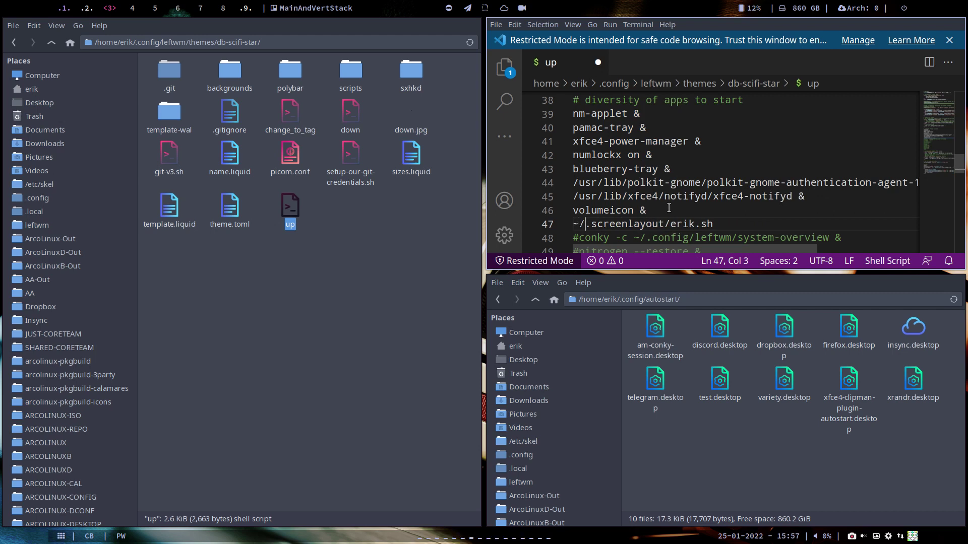
# Replace the ~/ prefix of the new script line with $HOME/.
pyautogui.press('BackSpace')
pyautogui.press('BackSpace')
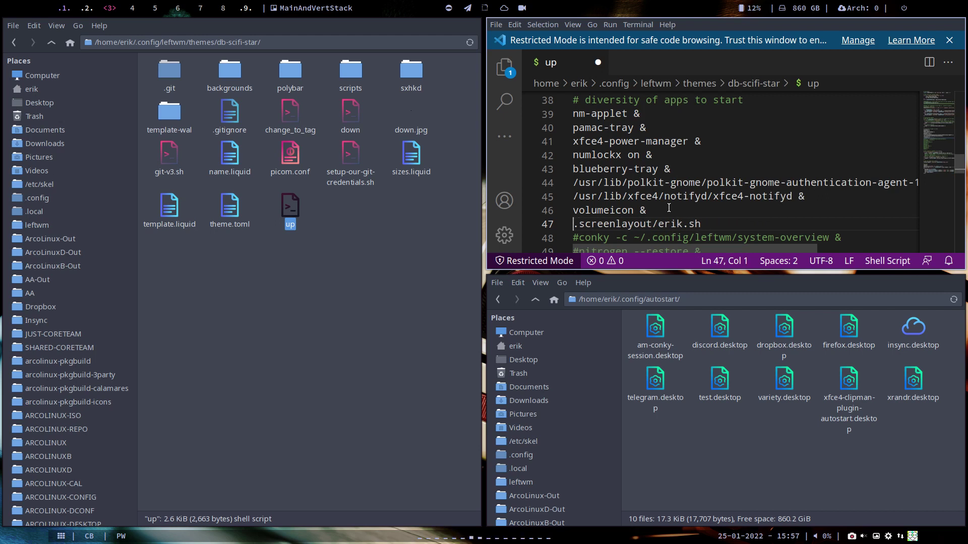
pyautogui.write('$HOM')
pyautogui.press('BackSpace')
pyautogui.press('BackSpace')
pyautogui.press('BackSpace')
pyautogui.press('BackSpace')
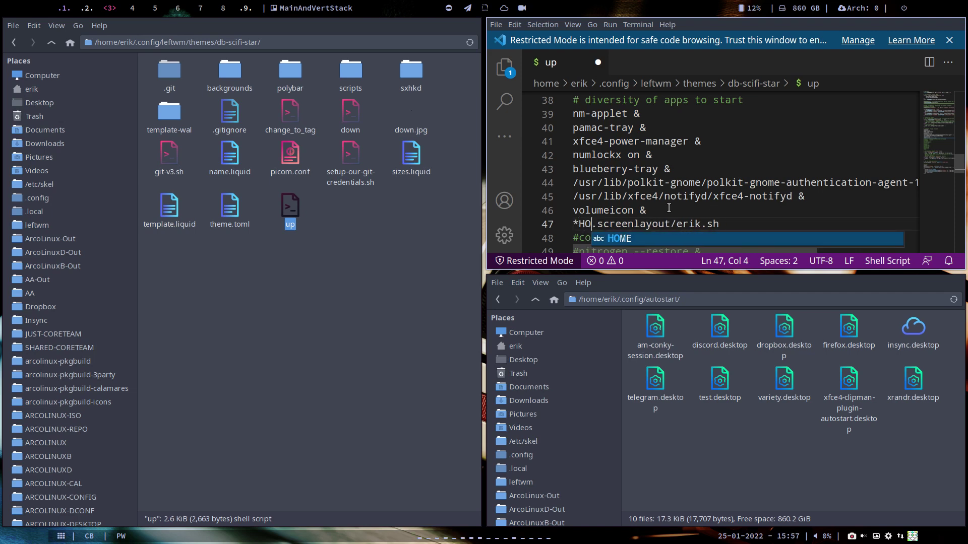
pyautogui.write('$HOME/')
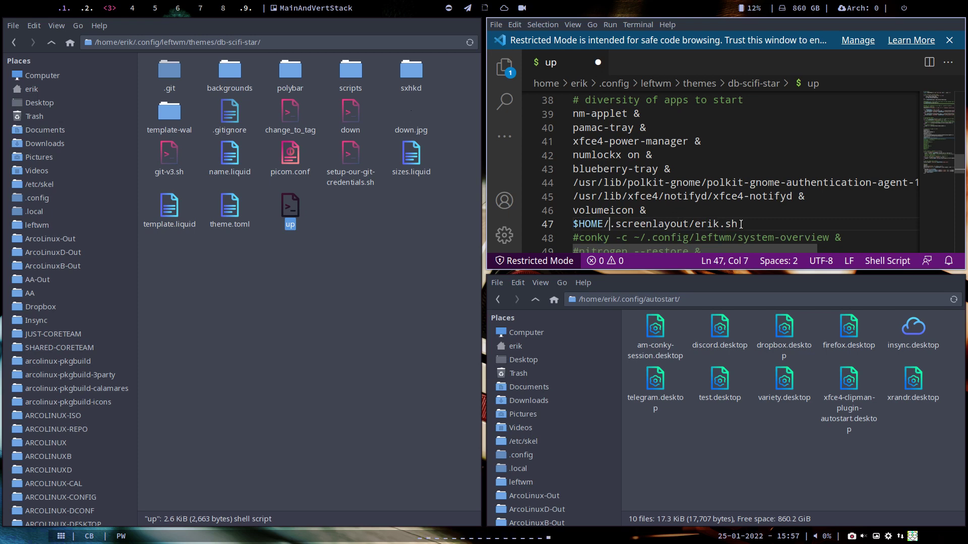
# Undo the added screen layout line in the up script and close both the file and Visual Studio Code.
pyautogui.moveTo(740, 224); pyautogui.dragTo(575, 223)
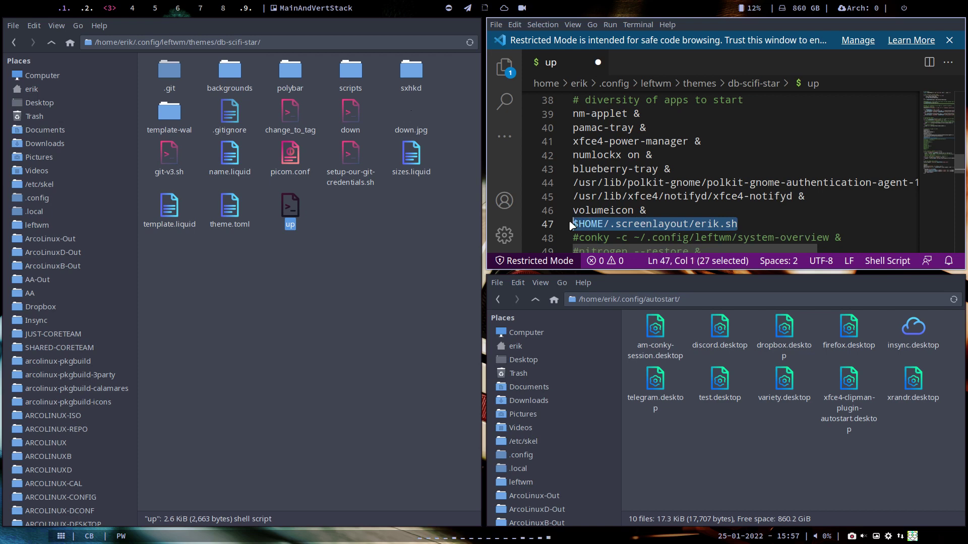
pyautogui.scroll(-2, 645, 217)
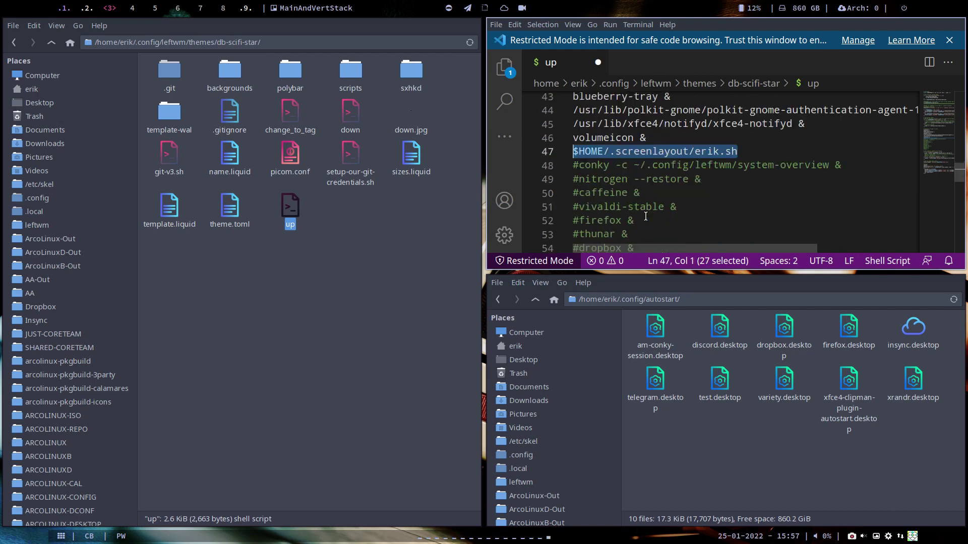
pyautogui.scroll(-8, 645, 216)
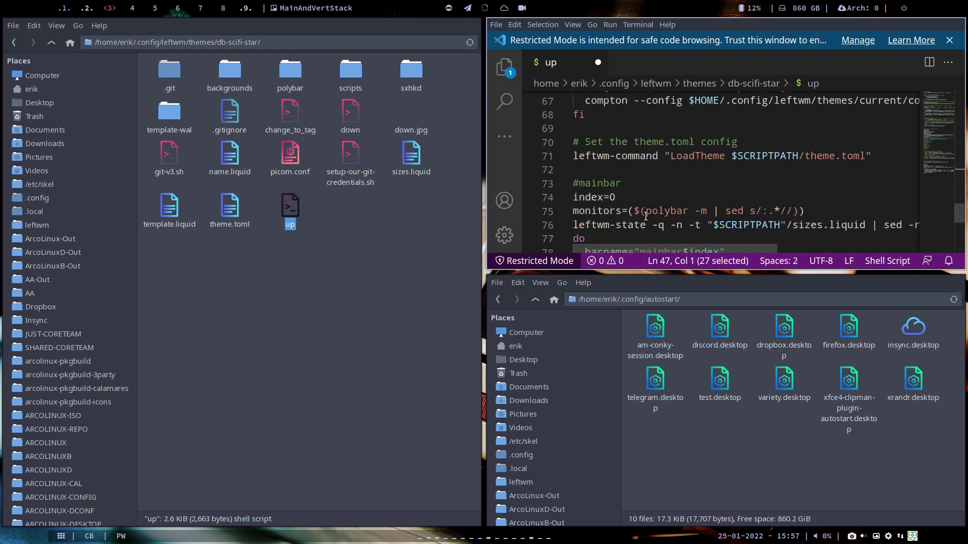
pyautogui.scroll(20, 645, 216)
pyautogui.scroll(-6, 645, 217)
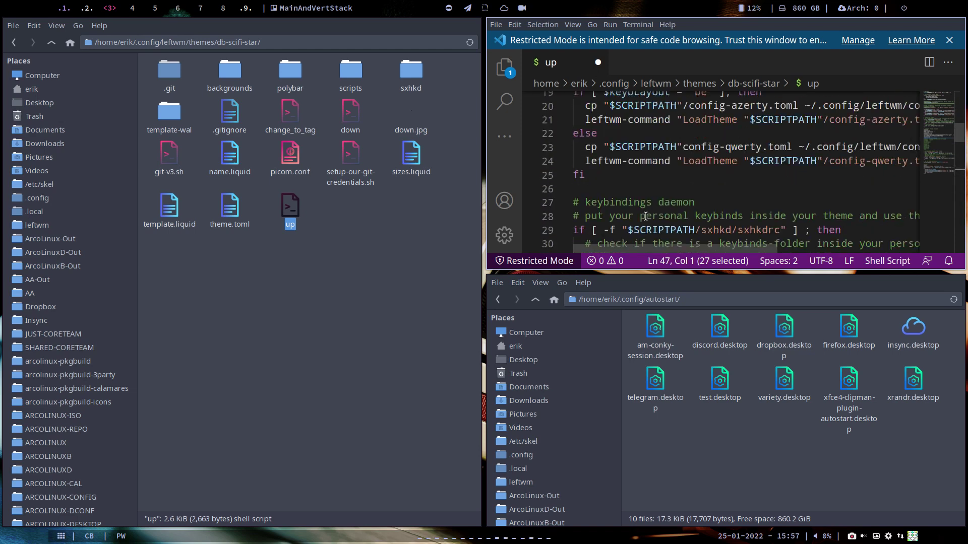
pyautogui.scroll(-1, 646, 217)
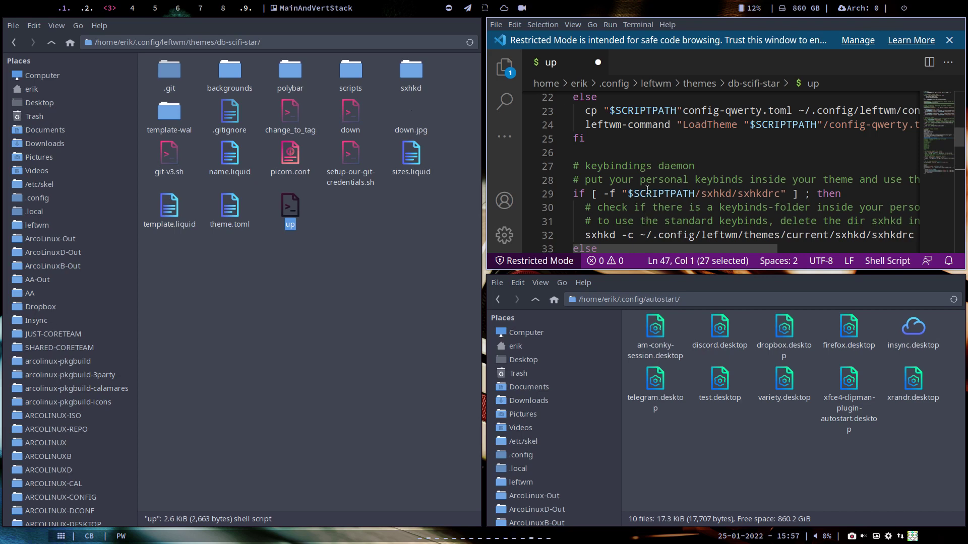
pyautogui.write('/home/erik/.screenlayout/eriKk')
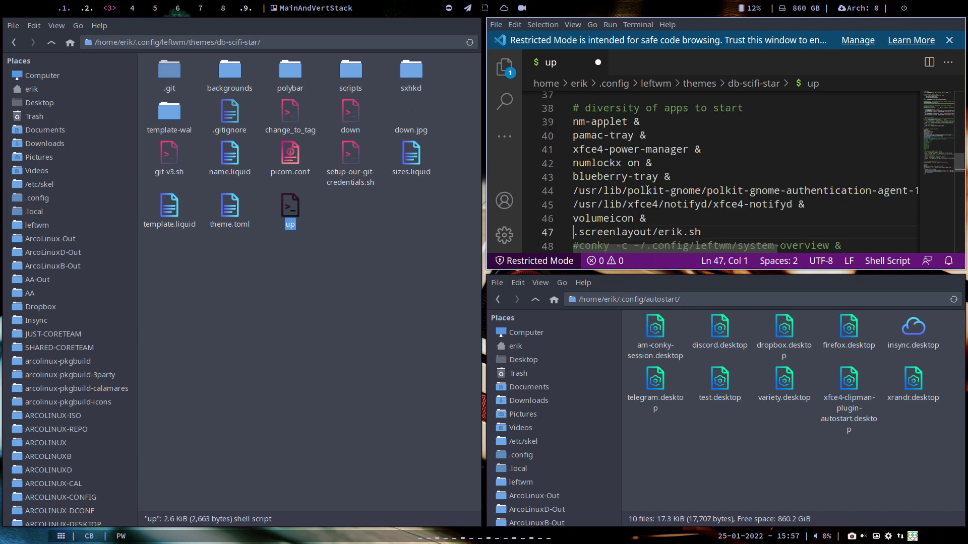
pyautogui.hotkey('ctrl', 'z')
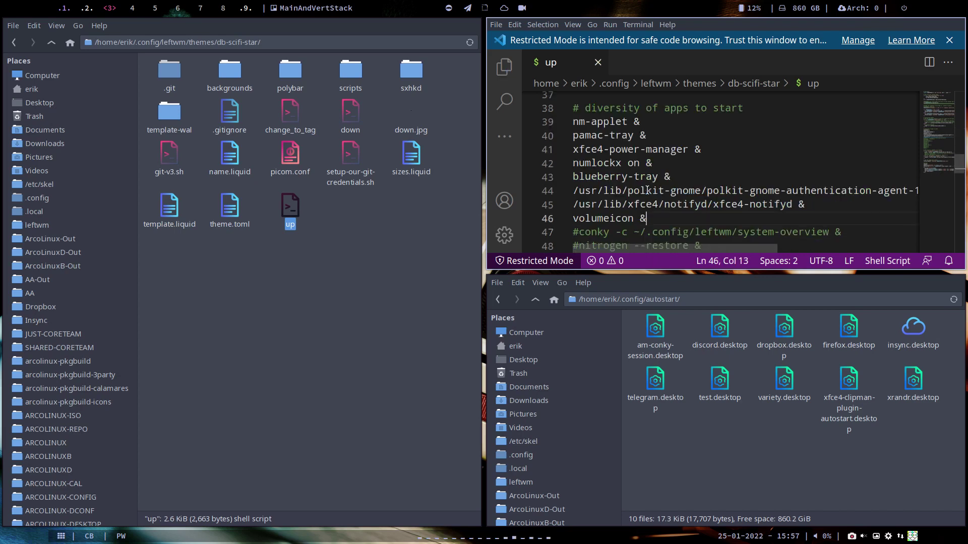
pyautogui.click(598, 62)
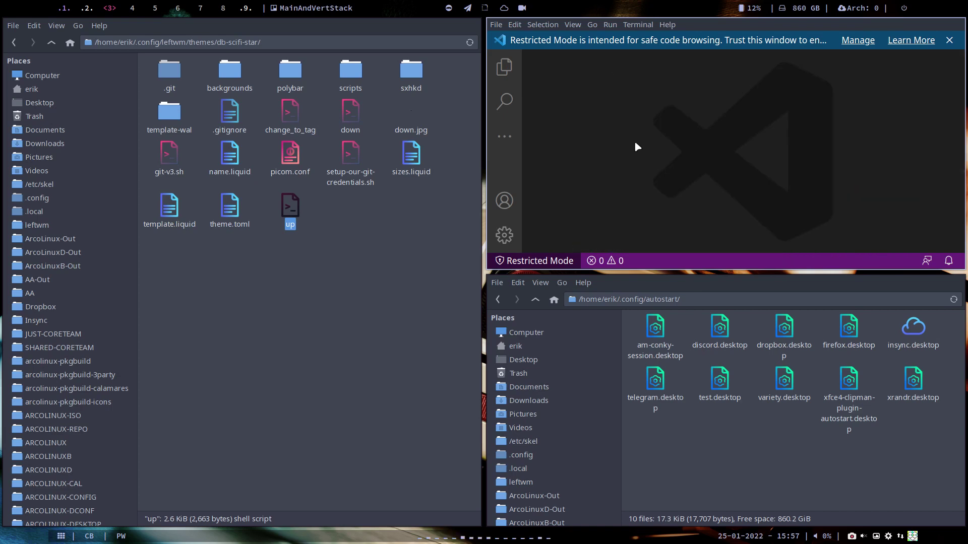
pyautogui.press('super+q')
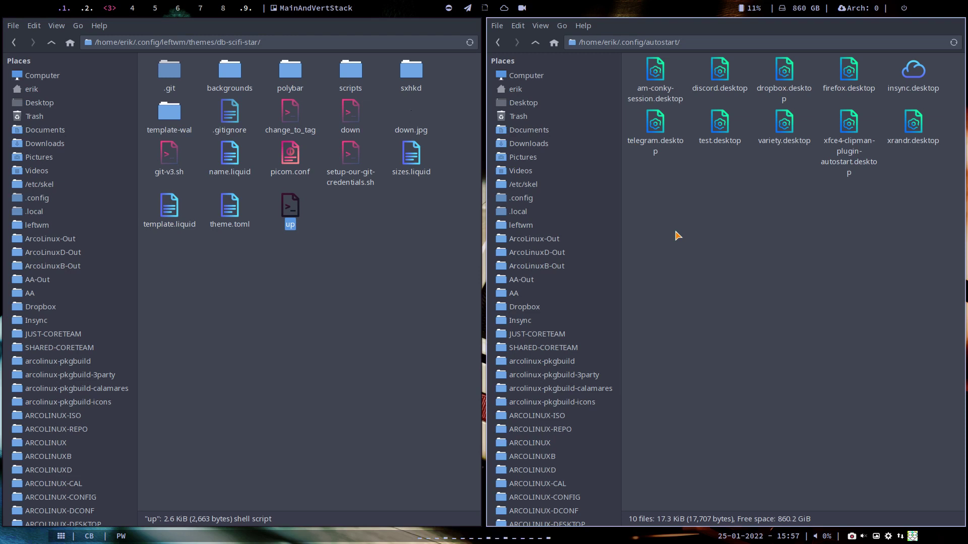
# Start the ArcoLinux Tweak Tool, enter the account password to authenticate and open its Autostart section.
pyautogui.click(316, 323)
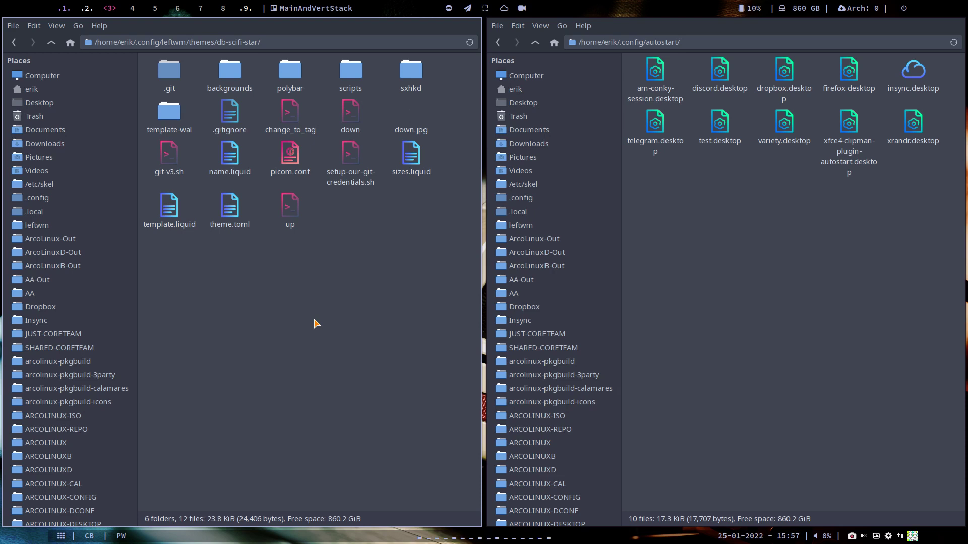
pyautogui.write('****')
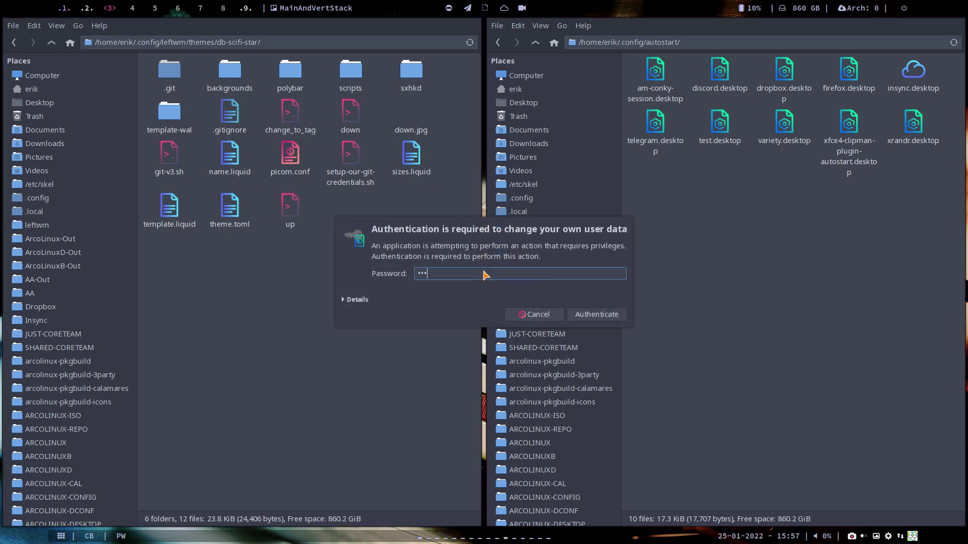
pyautogui.press('Return')
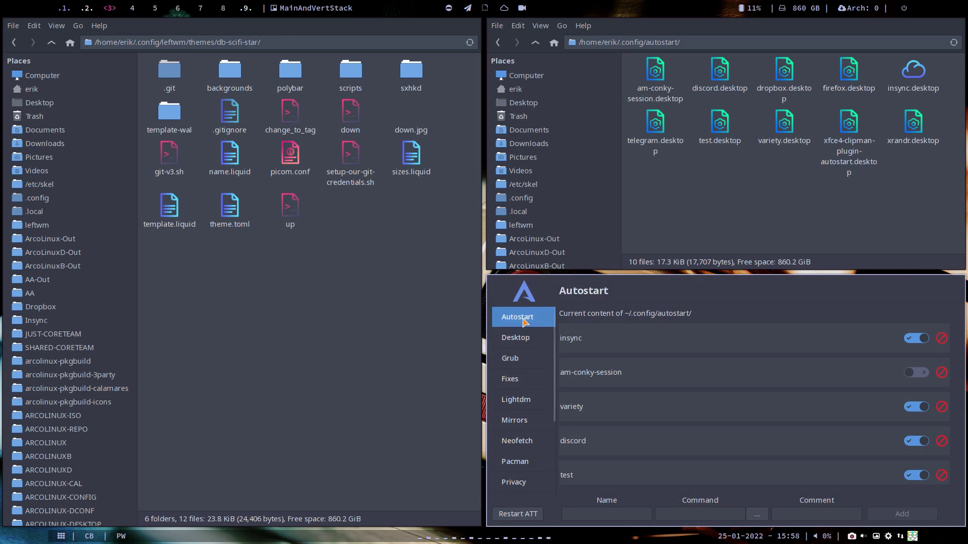
# Browse from the theme folder to ~/.config/autostart, select test.desktop and close the duplicate autostart file manager window.
pyautogui.click(35, 92)
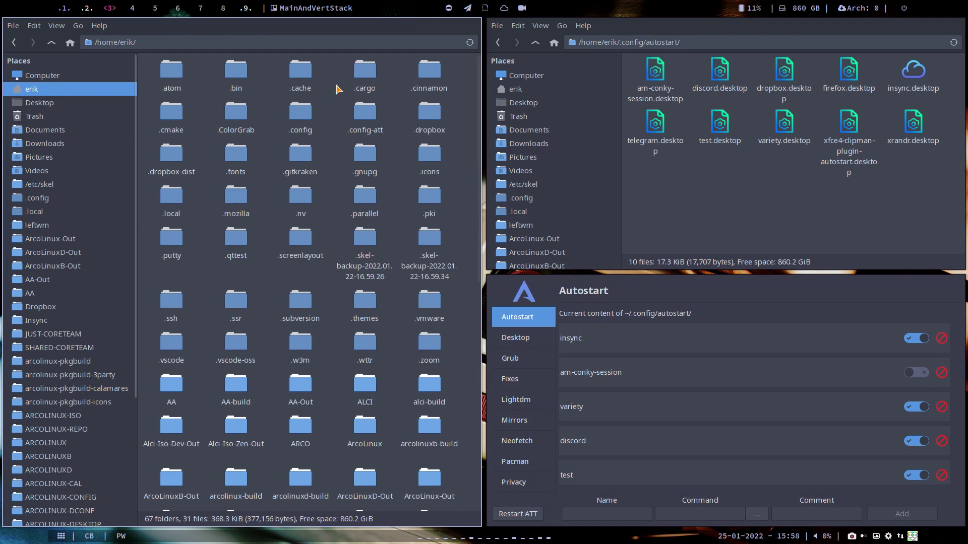
pyautogui.doubleClick(302, 117)
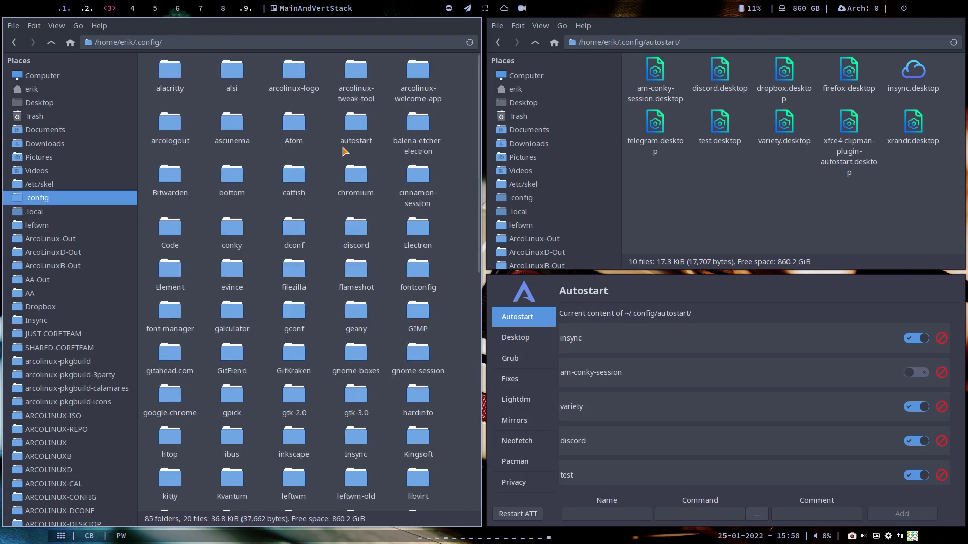
pyautogui.doubleClick(355, 126)
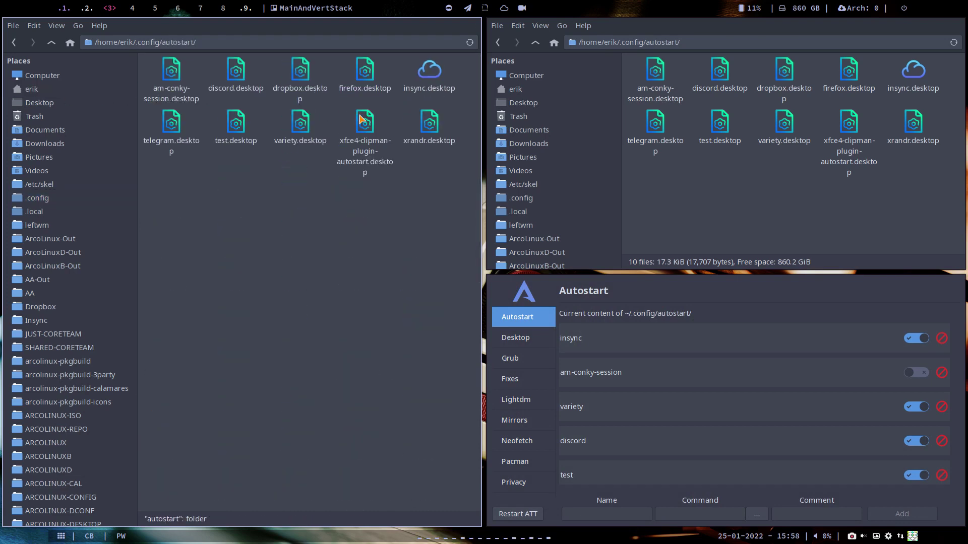
pyautogui.click(235, 125)
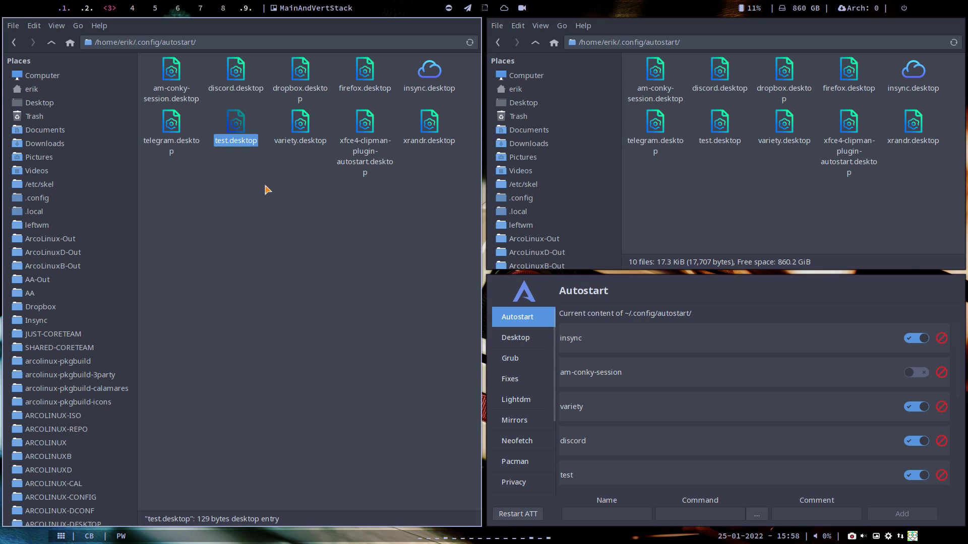
pyautogui.press('super+q')
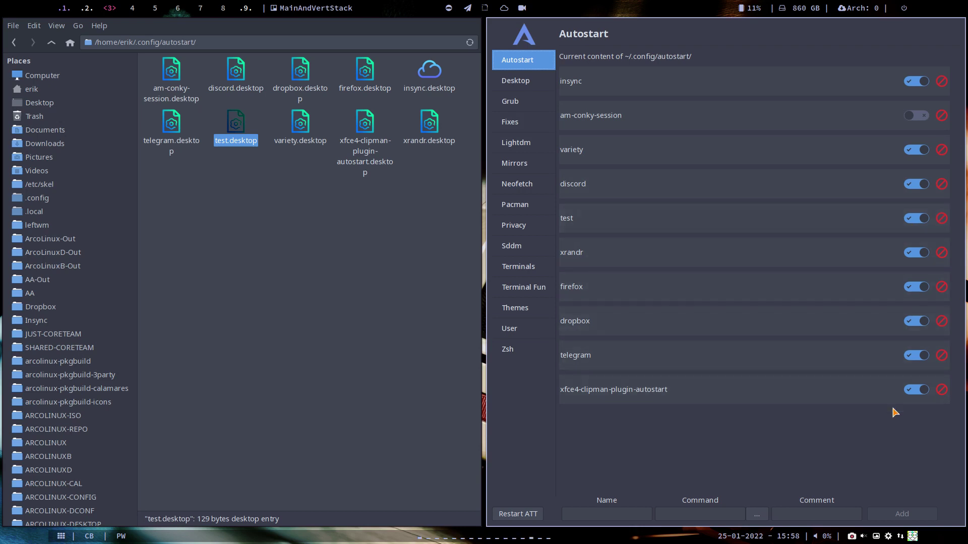
# Add an autostart entry named teach with the command vivaldi and the comment sdfsdf.
pyautogui.click(605, 515)
pyautogui.write('teach')
pyautogui.press('Tab')
pyautogui.write('vivaldi')
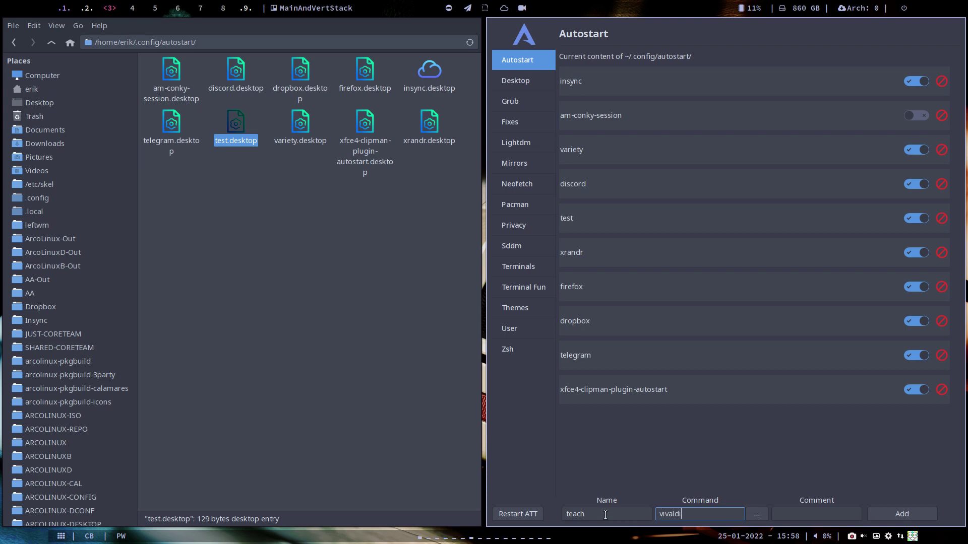
pyautogui.press('Tab')
pyautogui.write('sdfsdf')
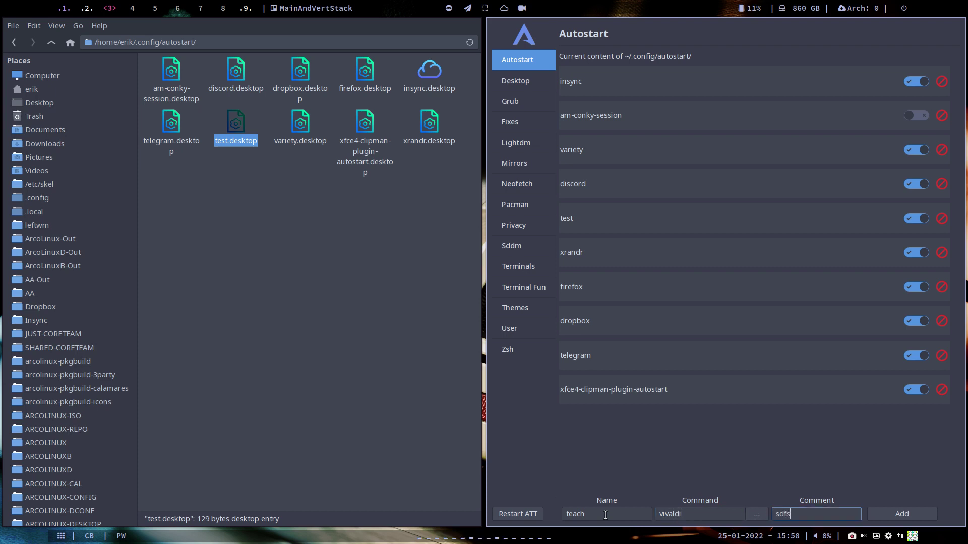
pyautogui.click(895, 517)
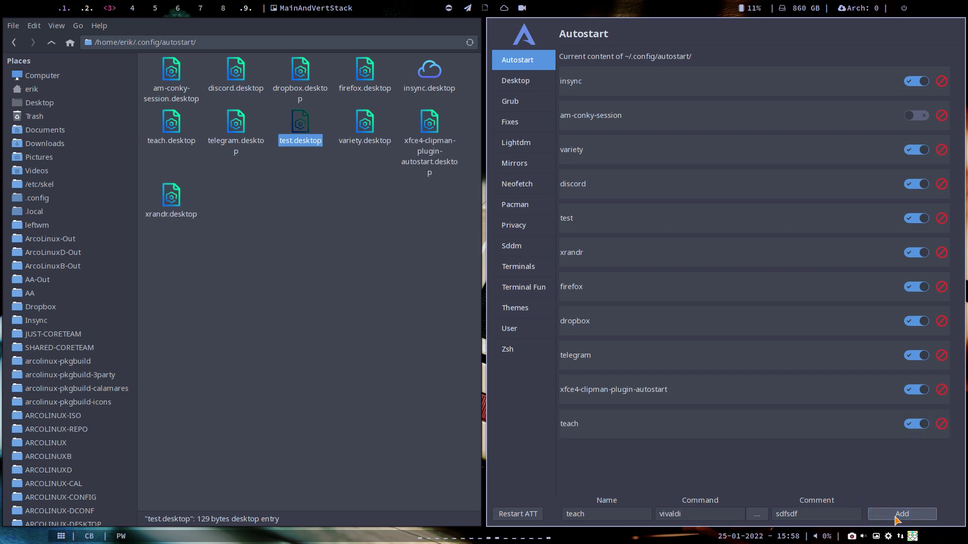
# Compare teach.desktop with test.desktop from the autostart folder in Meld.
pyautogui.click(304, 218)
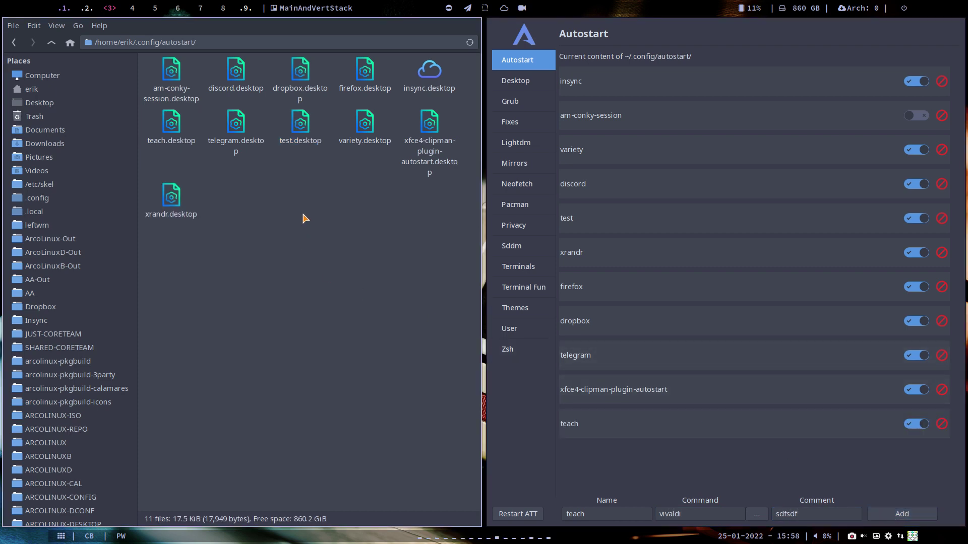
pyautogui.click(171, 126)
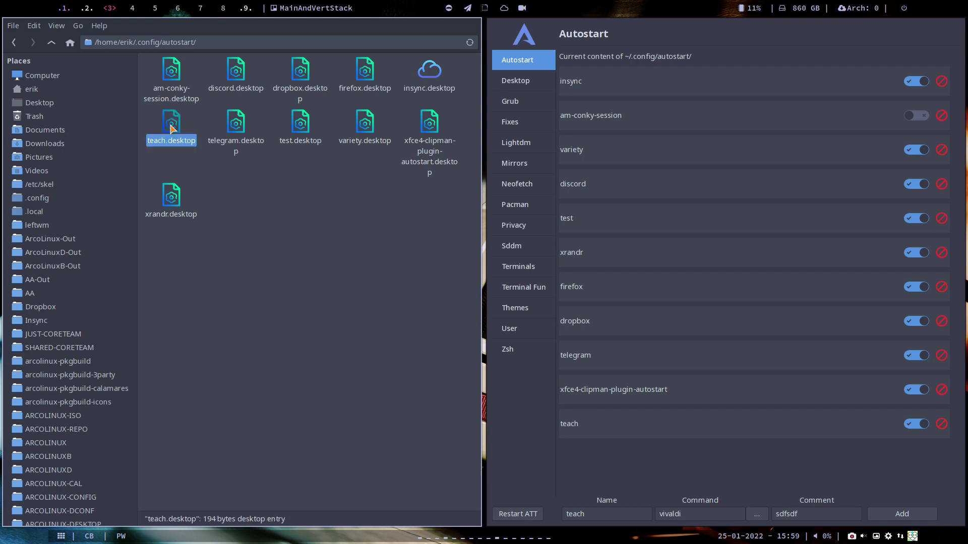
pyautogui.keyDown('ctrl'); pyautogui.click(302, 126); pyautogui.keyUp('ctrl')
pyautogui.rightClick(303, 126)
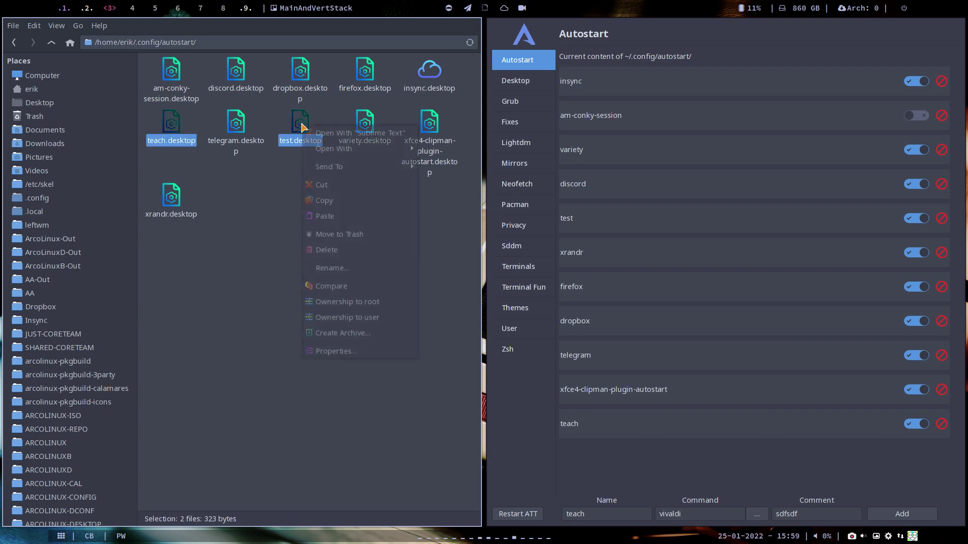
pyautogui.click(348, 291)
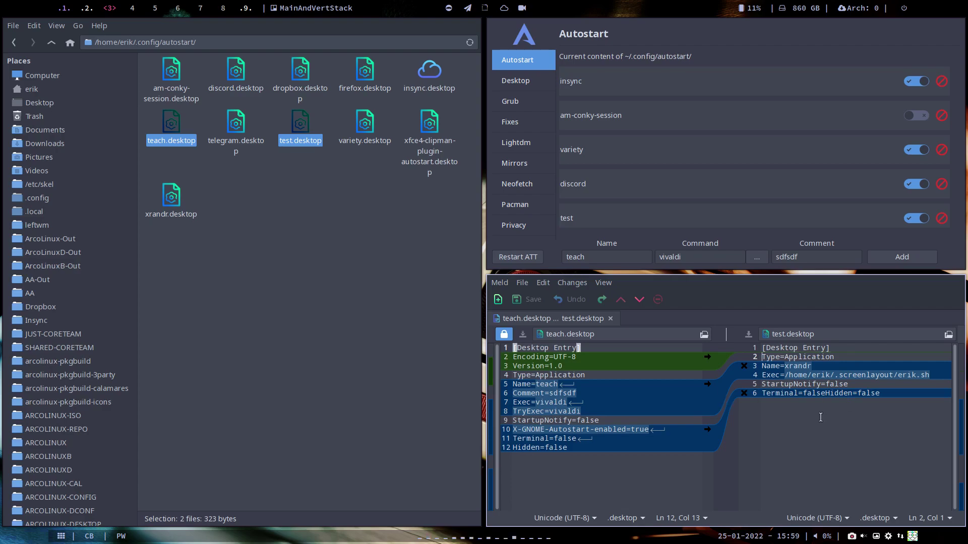
# Examine the Name and Exec lines of teach.desktop and test.desktop in a full-screen comparison, and close Meld.
pyautogui.press('super+f')
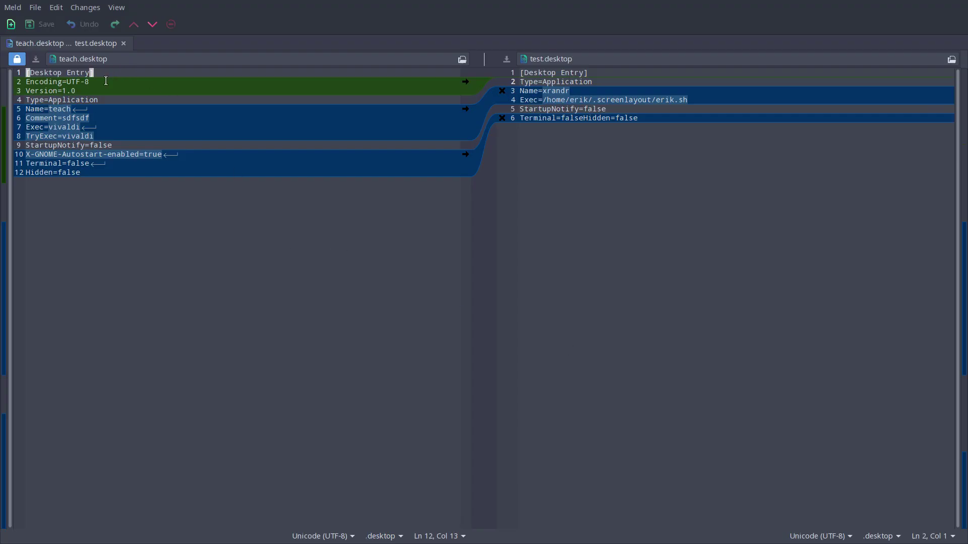
pyautogui.click(39, 108)
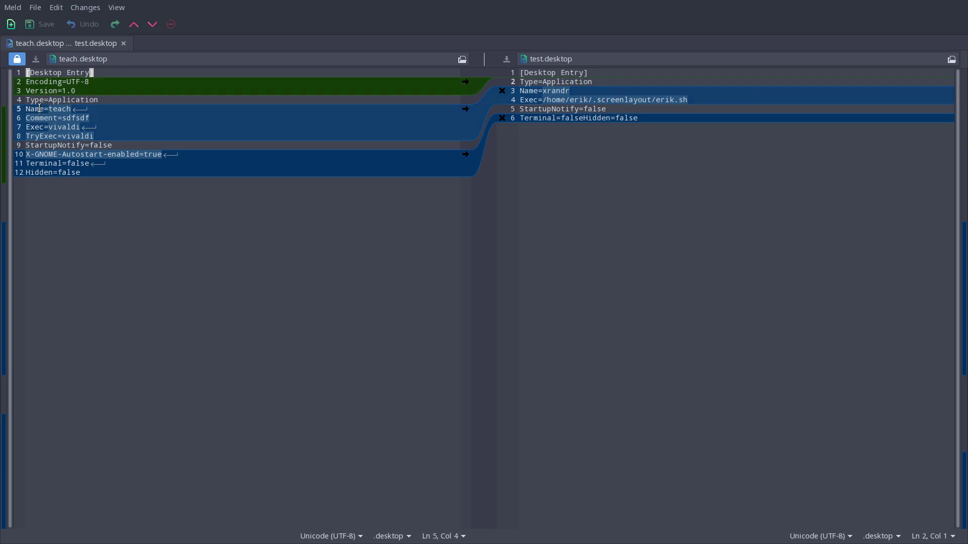
pyautogui.moveTo(48, 127); pyautogui.dragTo(80, 127)
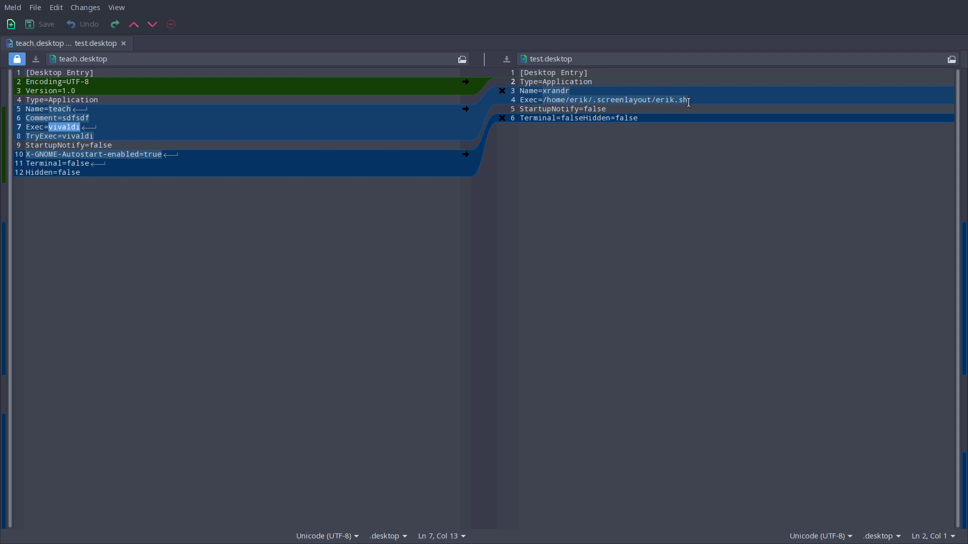
pyautogui.moveTo(542, 100); pyautogui.dragTo(704, 103)
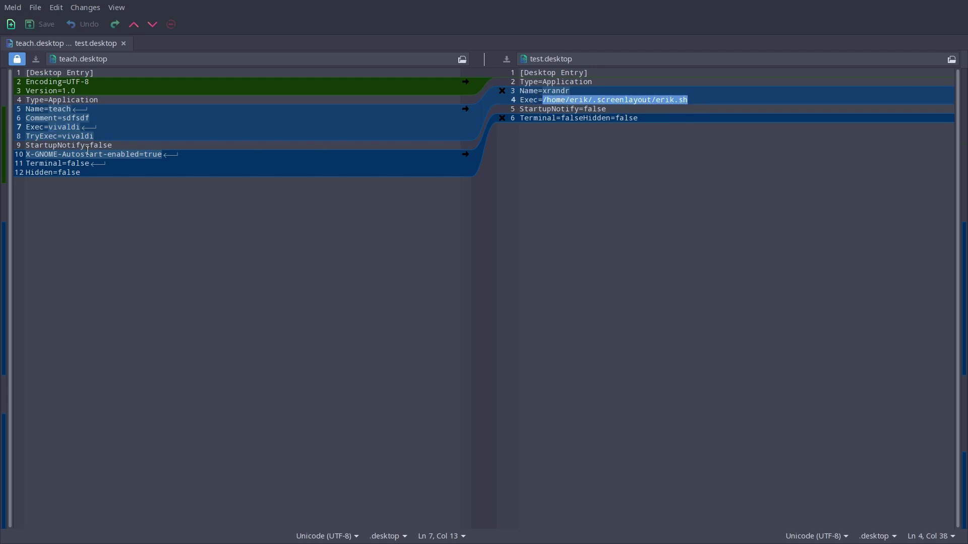
pyautogui.doubleClick(64, 127)
pyautogui.hotkey('ctrl', 'c')
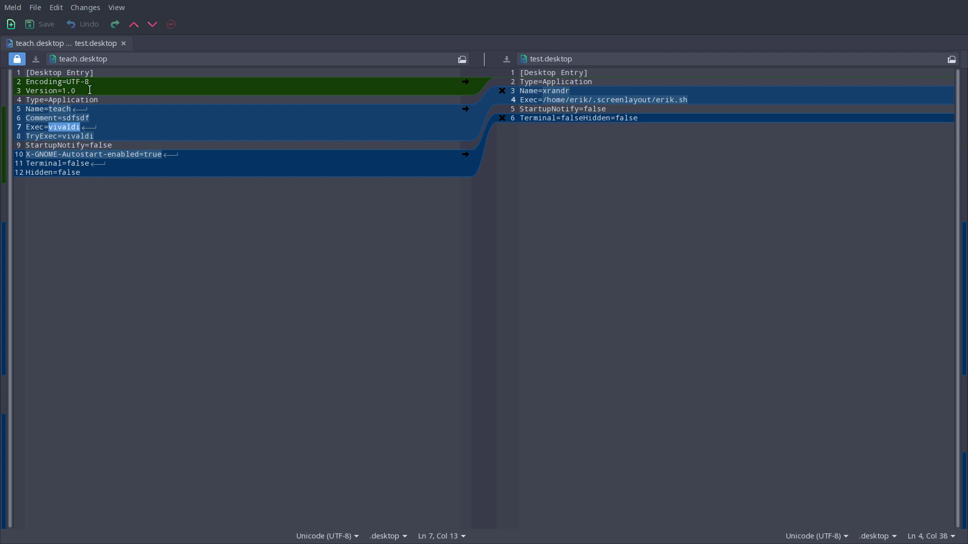
pyautogui.click(124, 43)
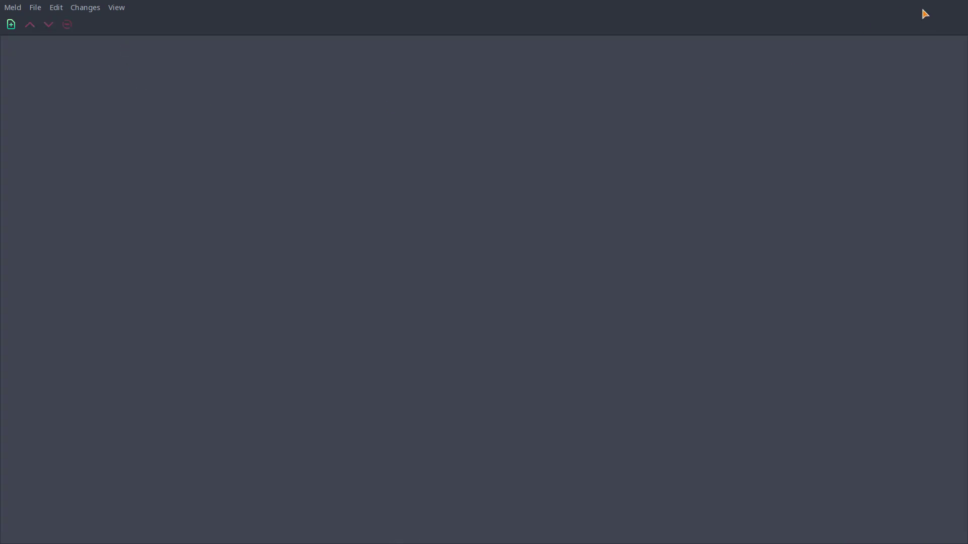
pyautogui.hotkey('ctrl', 'q')
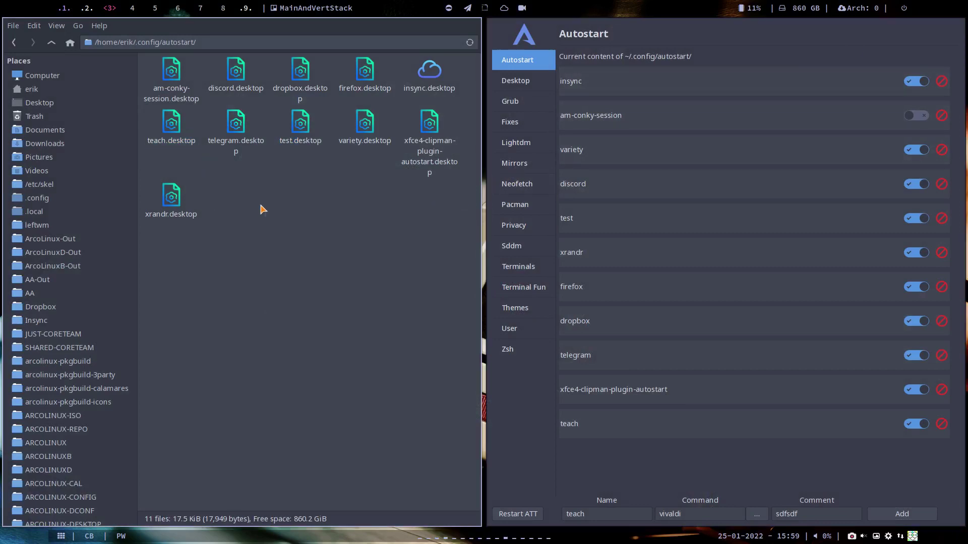
# List the autostart folder with ll in a terminal opened there, check the ownership of teach.desktop and close the terminal.
pyautogui.rightClick(261, 206)
pyautogui.click(314, 267)
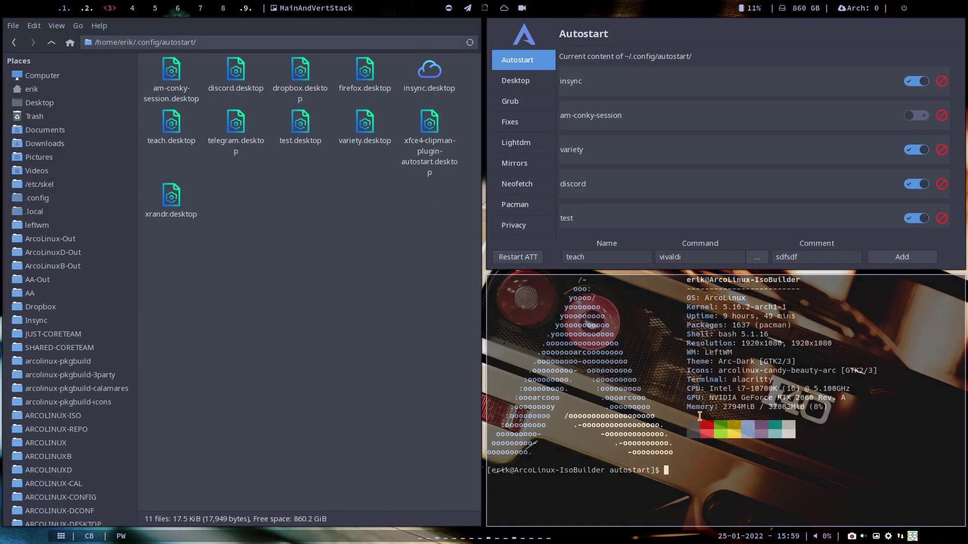
pyautogui.write('ll')
pyautogui.press('Return')
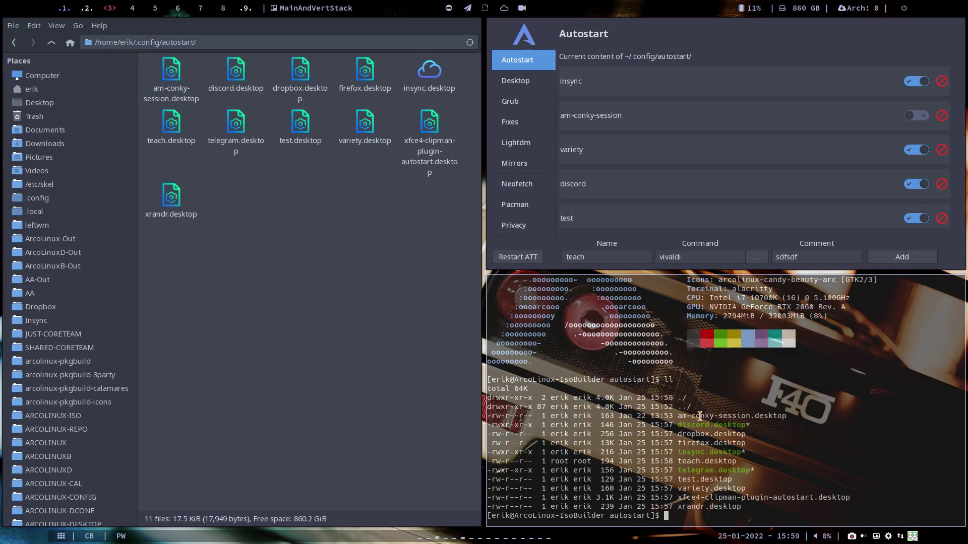
pyautogui.moveTo(737, 462); pyautogui.dragTo(550, 465)
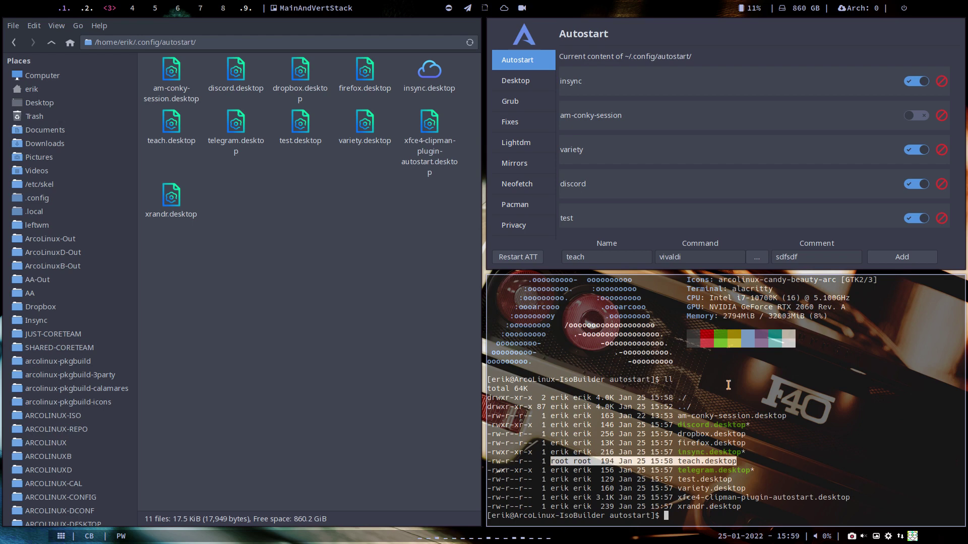
pyautogui.press('super+q')
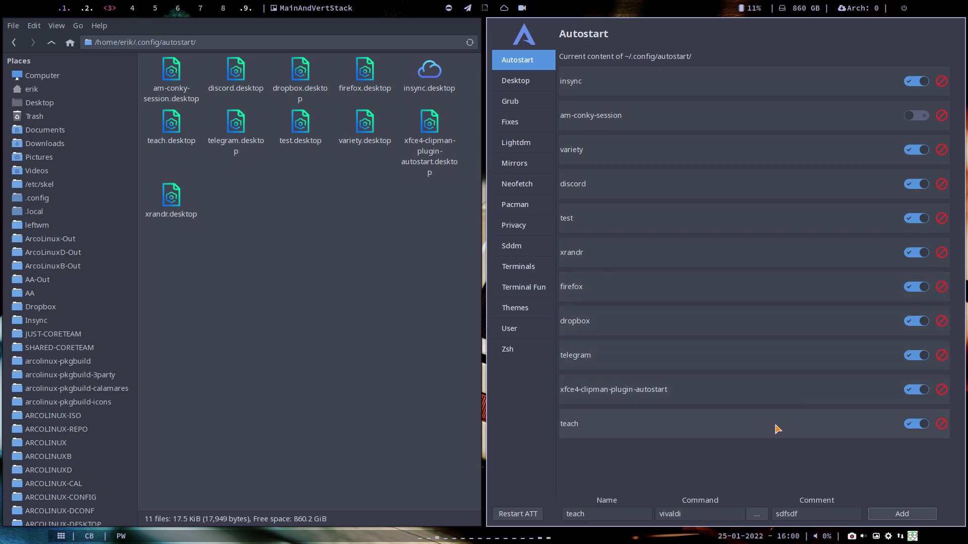
# Remove the teach entry from the autostart list, clear the comment value and close the ArcoLinux Tweak Tool.
pyautogui.click(941, 424)
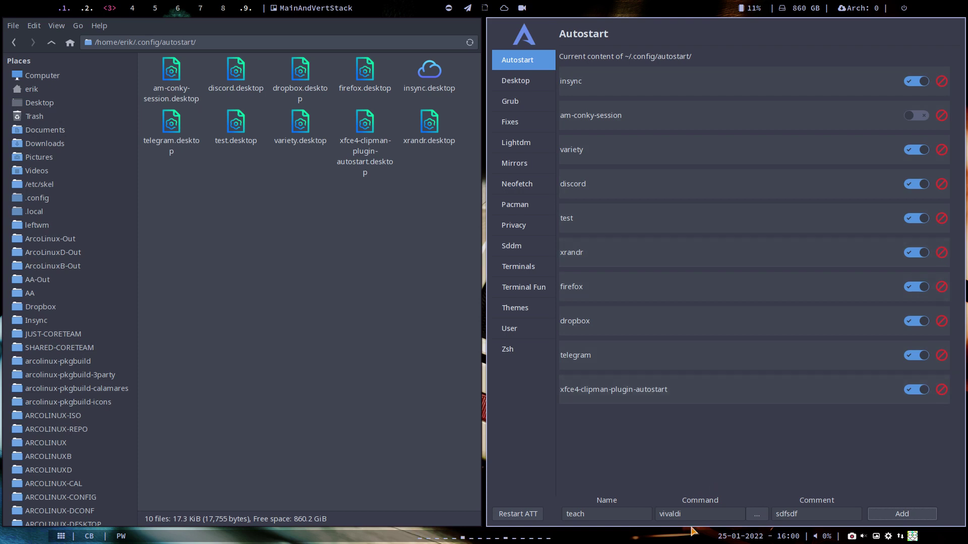
pyautogui.moveTo(693, 515); pyautogui.dragTo(648, 512)
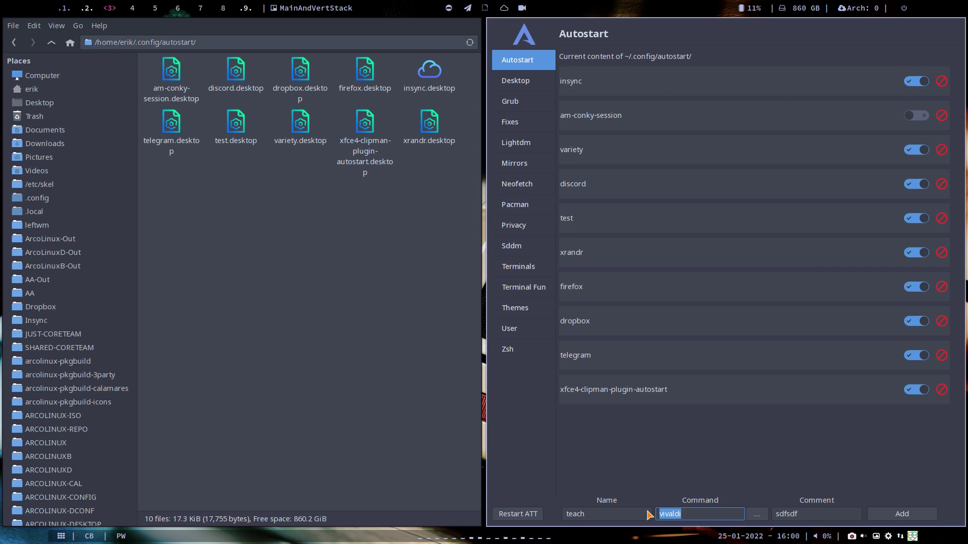
pyautogui.click(804, 513)
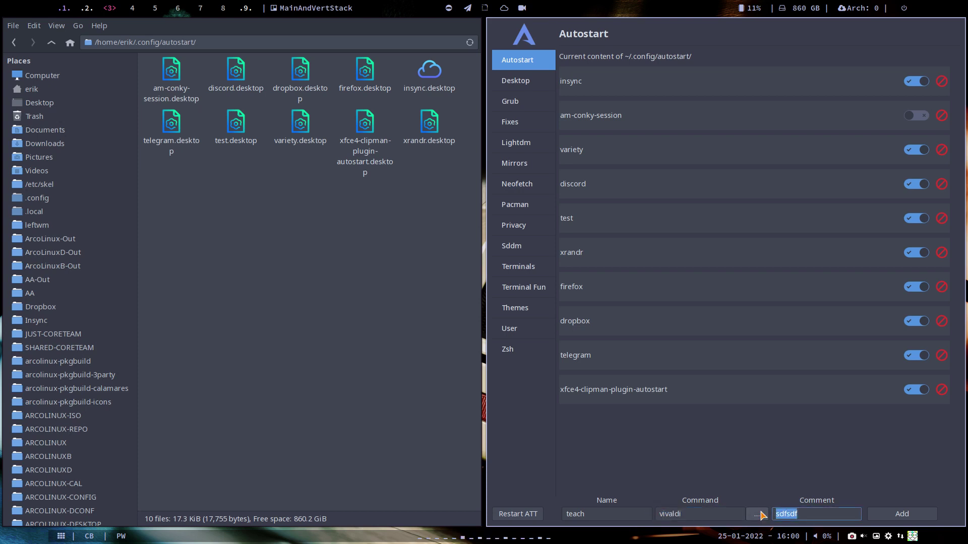
pyautogui.press('BackSpace')
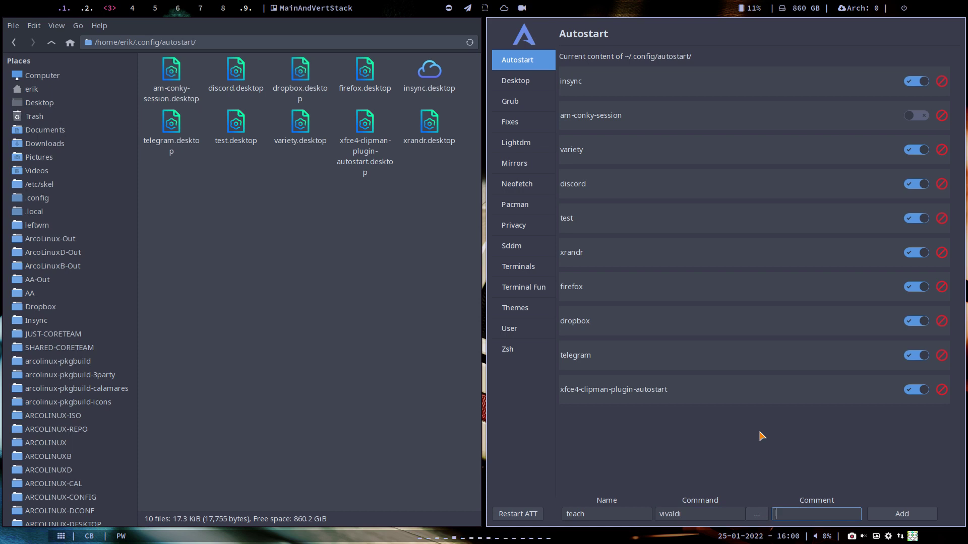
pyautogui.press('super+q')
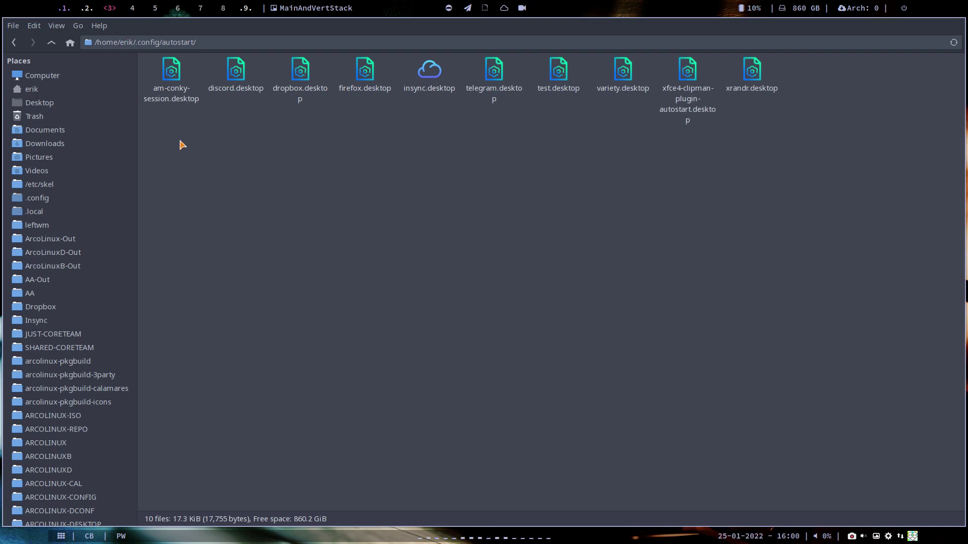
# Go up to the .config folder and cut the autostart folder.
pyautogui.click(53, 44)
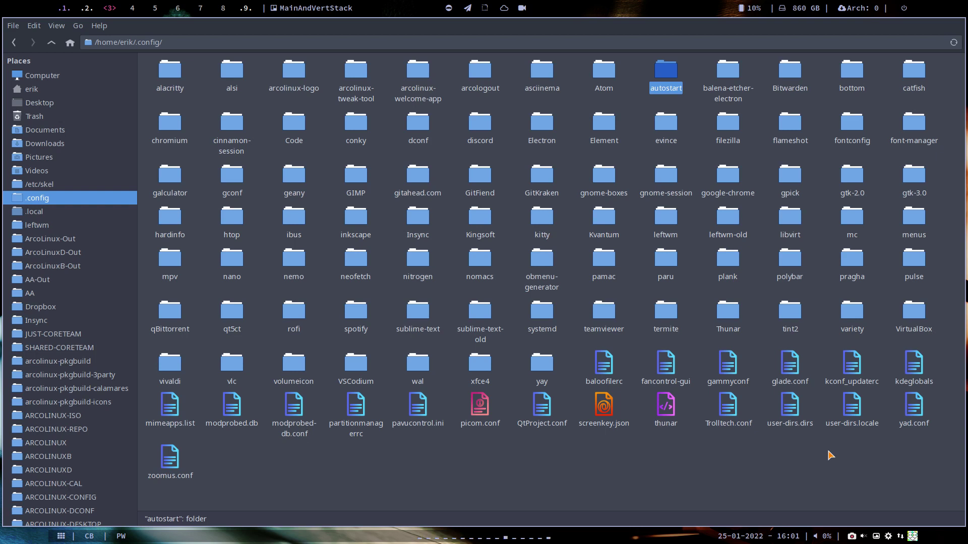
pyautogui.hotkey('ctrl', 'x')
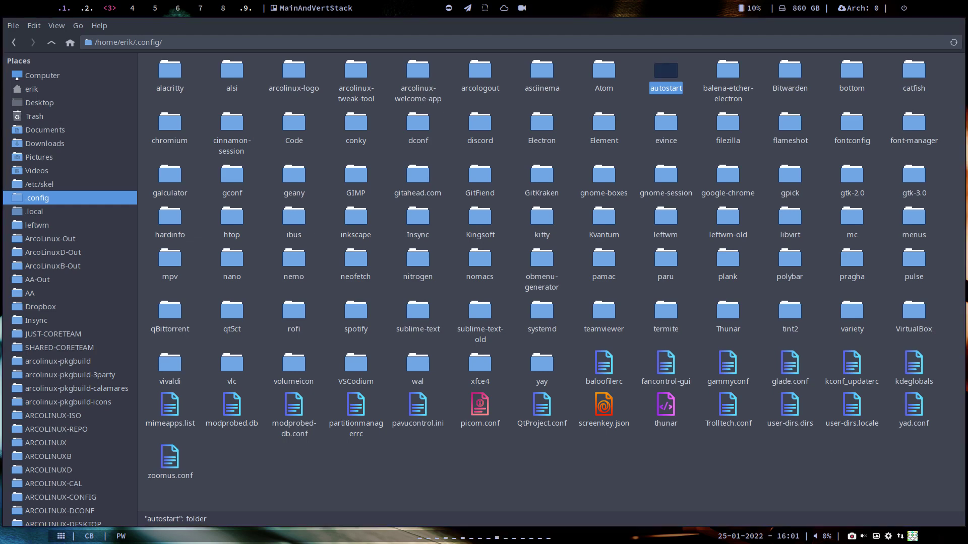